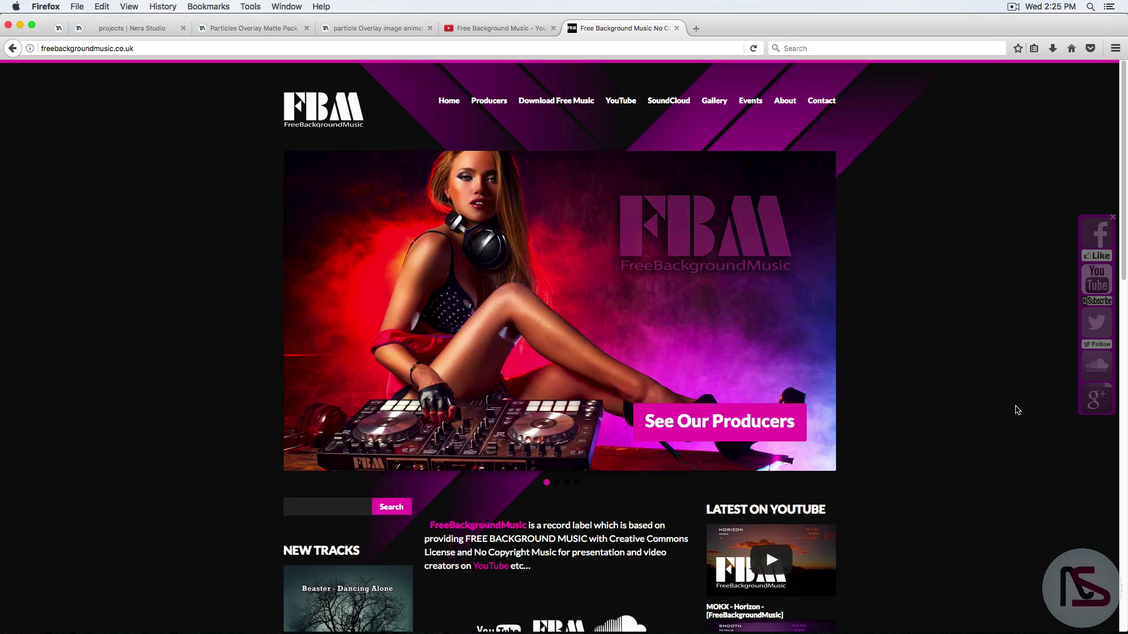
- Look over the FreeBackgroundMusic website's home page and its YouTube channel page
scroll(979, 416, down, 5)
scroll(979, 415, up, 5)
click(493, 30)
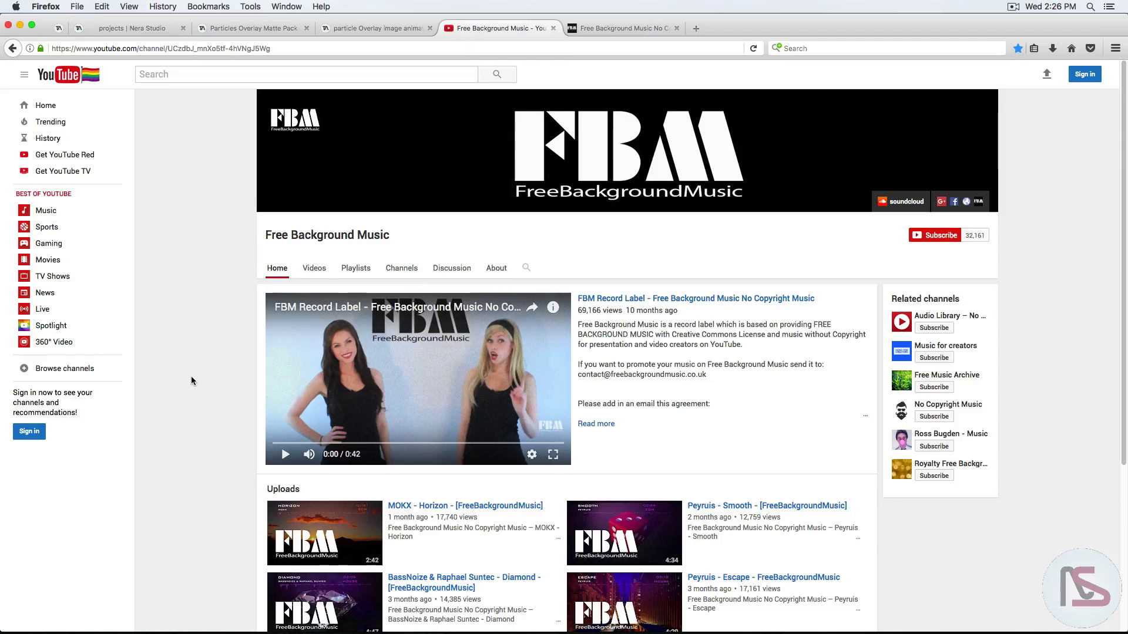
mouse_move(452, 632)
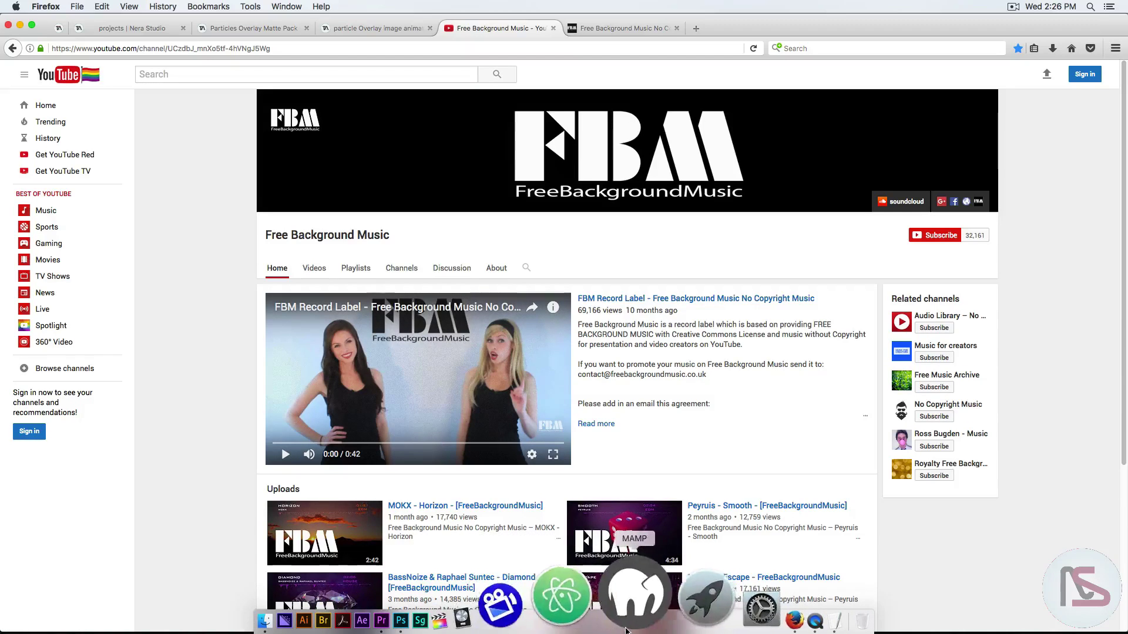
- Look through the background images offered on the Nera Studio particles heart transition tutorial page
click(59, 28)
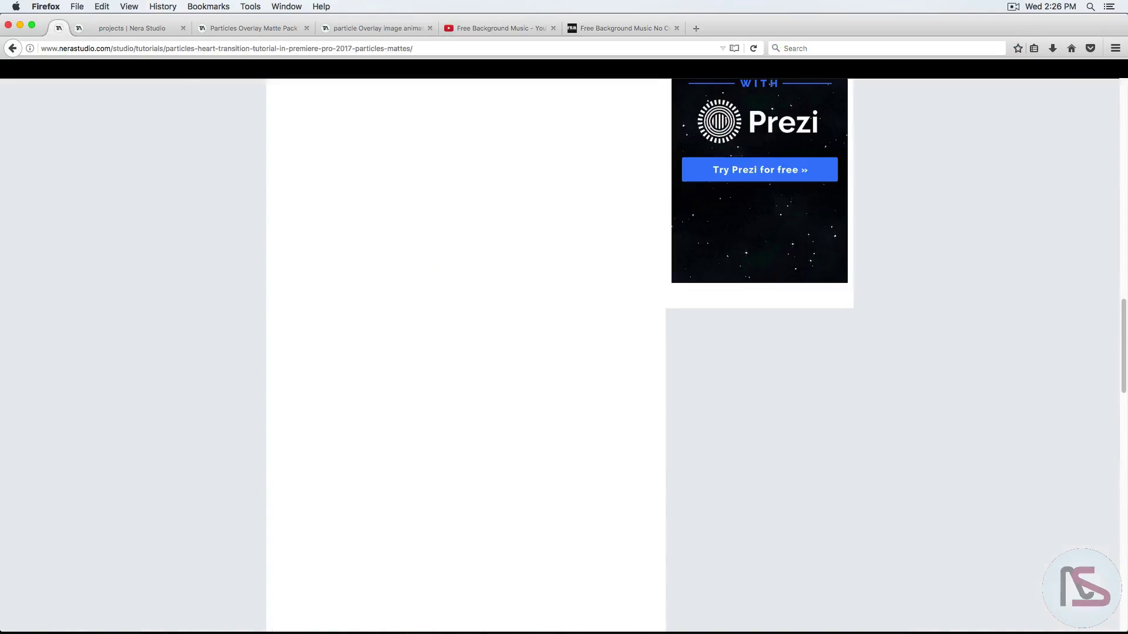
scroll(197, 298, up, 5)
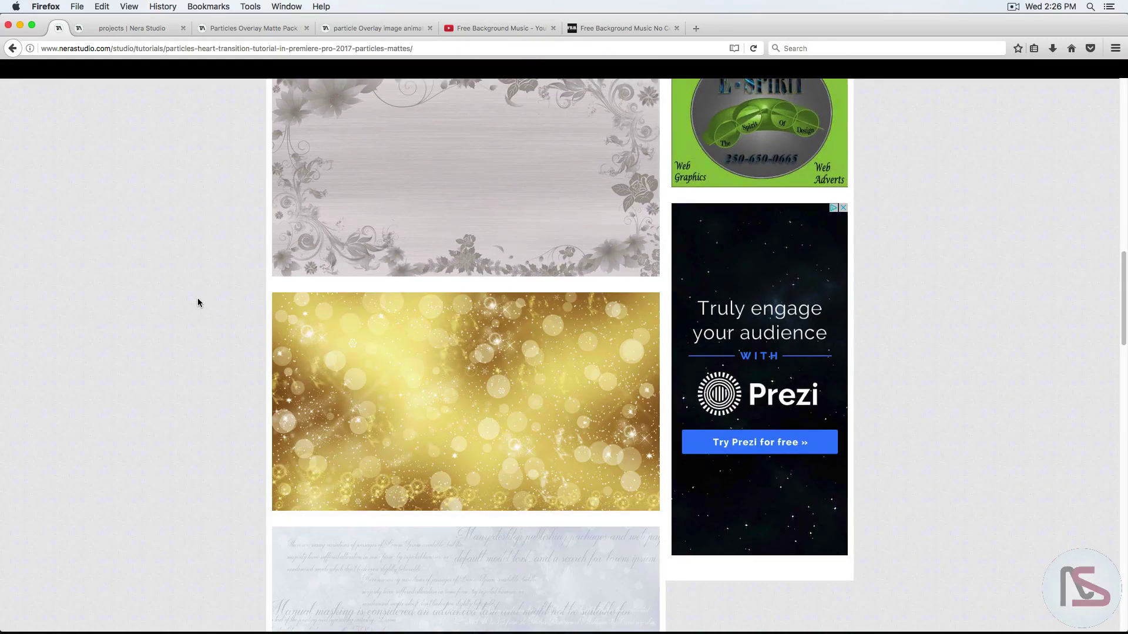
scroll(198, 299, up, 3)
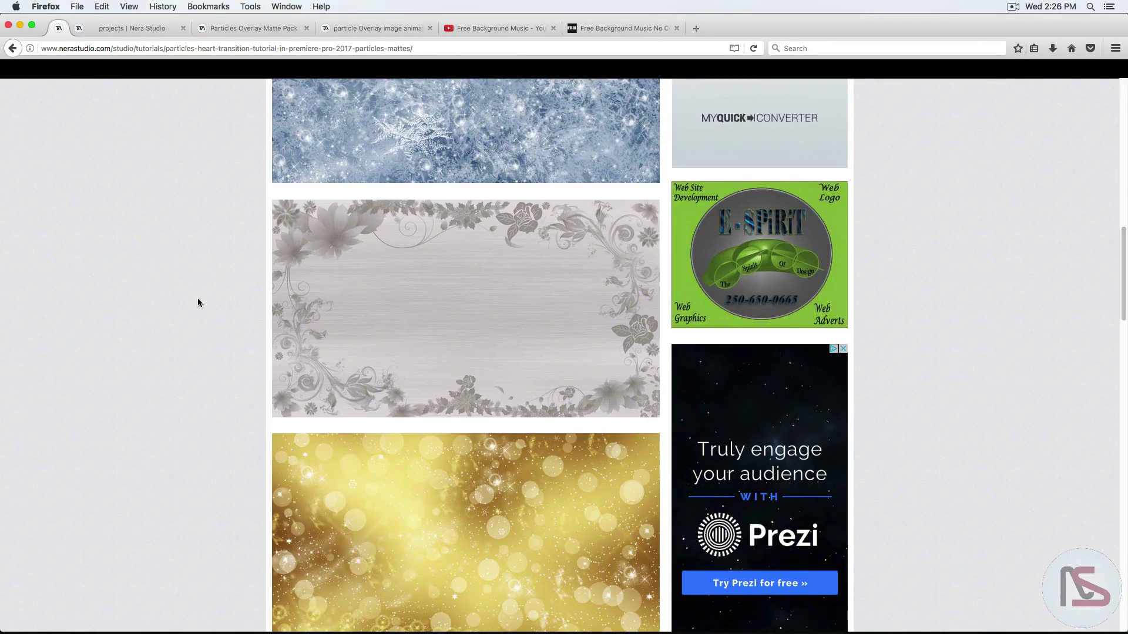
scroll(206, 304, up, 3)
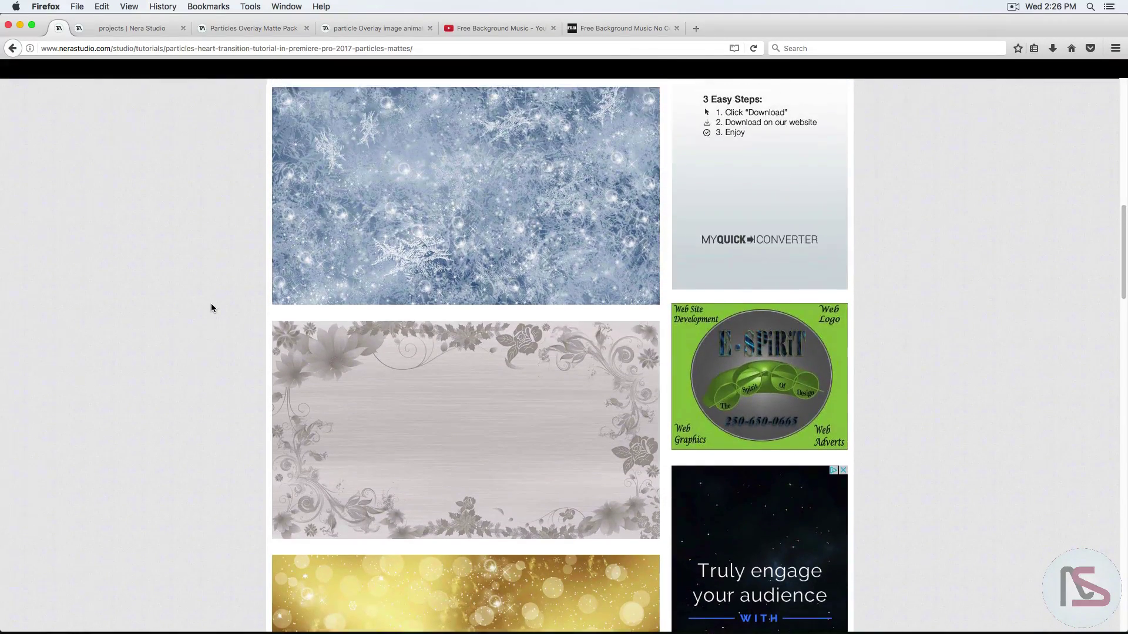
scroll(211, 308, up, 1)
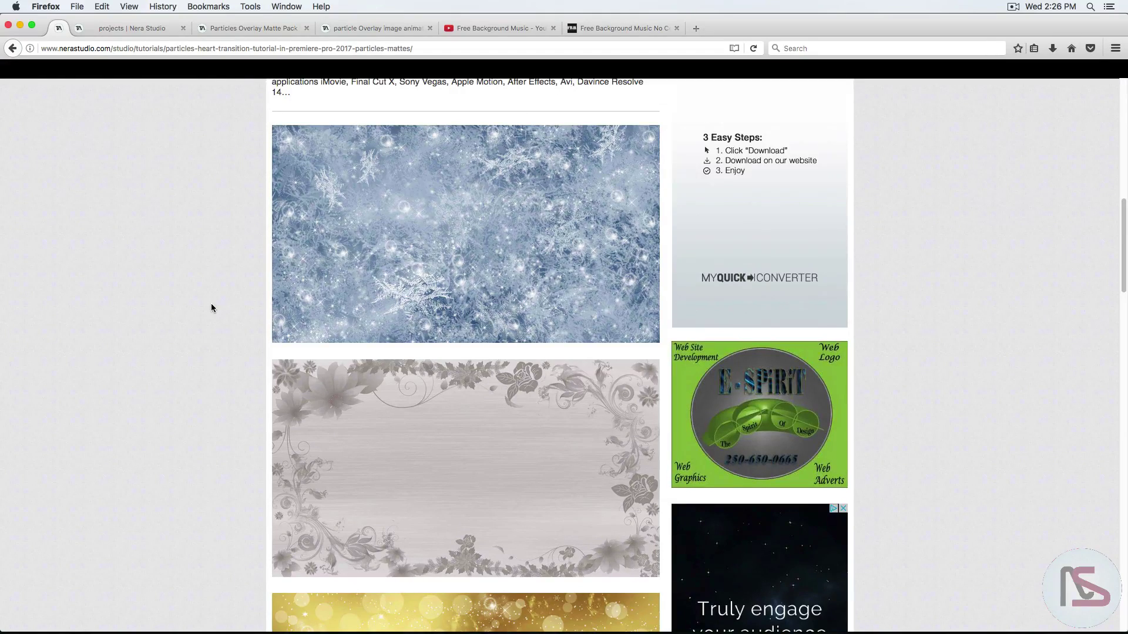
scroll(211, 306, up, 1)
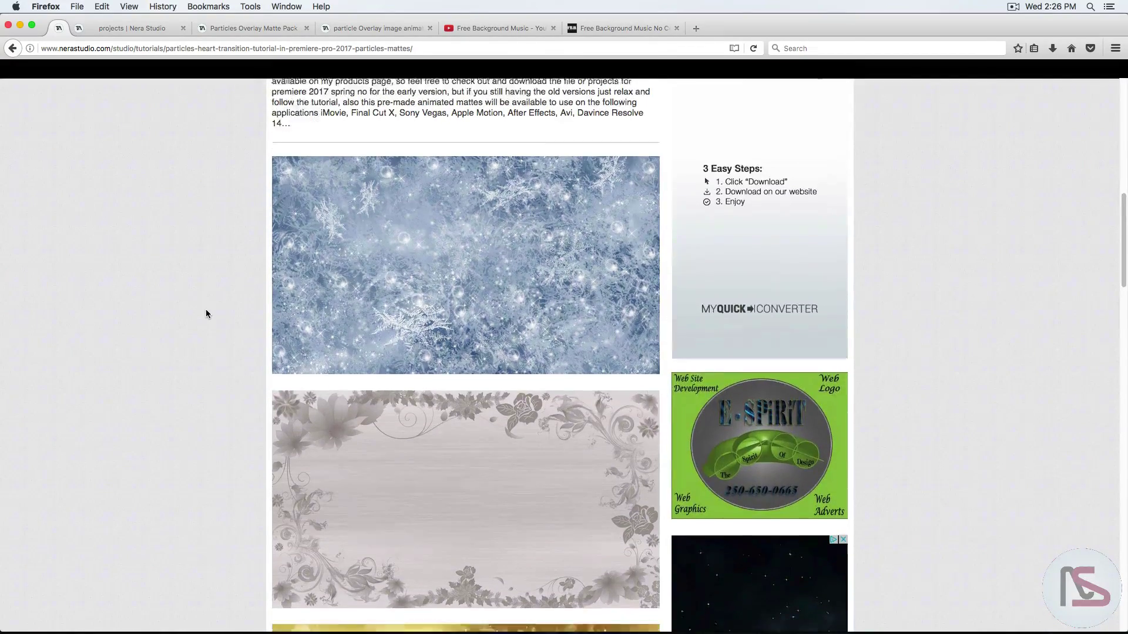
scroll(206, 313, down, 20)
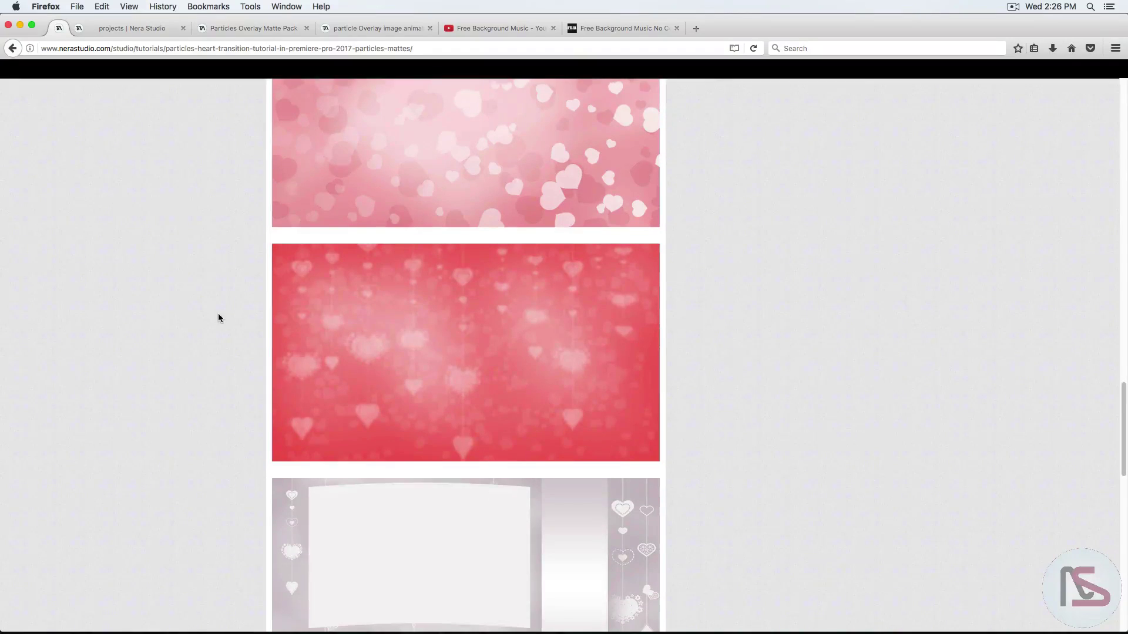
scroll(218, 317, up, 15)
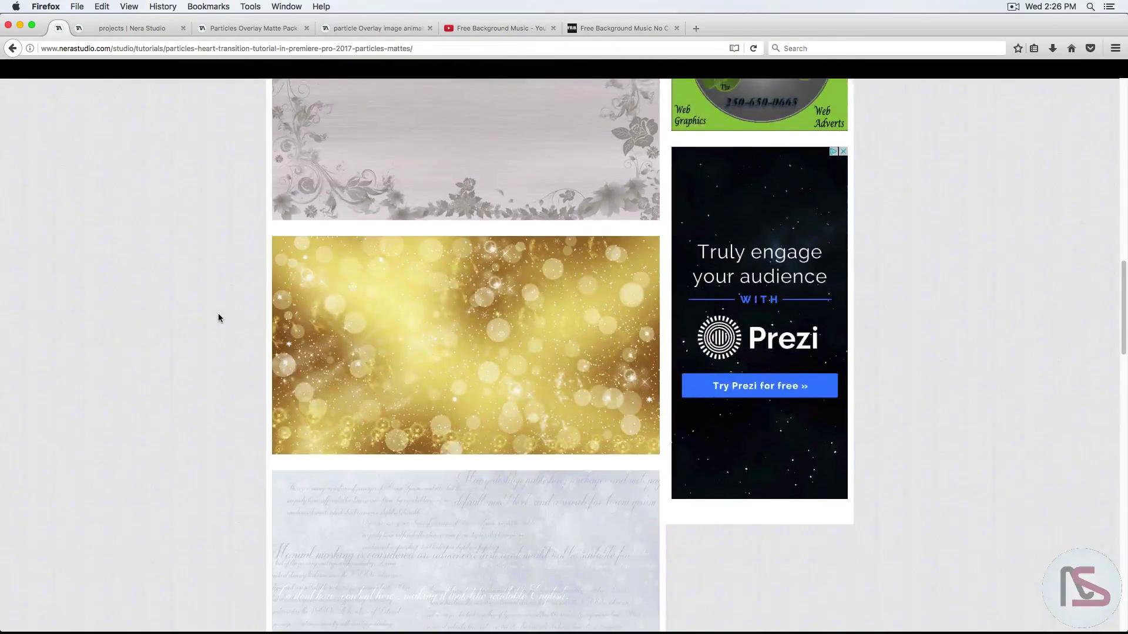
scroll(216, 321, up, 12)
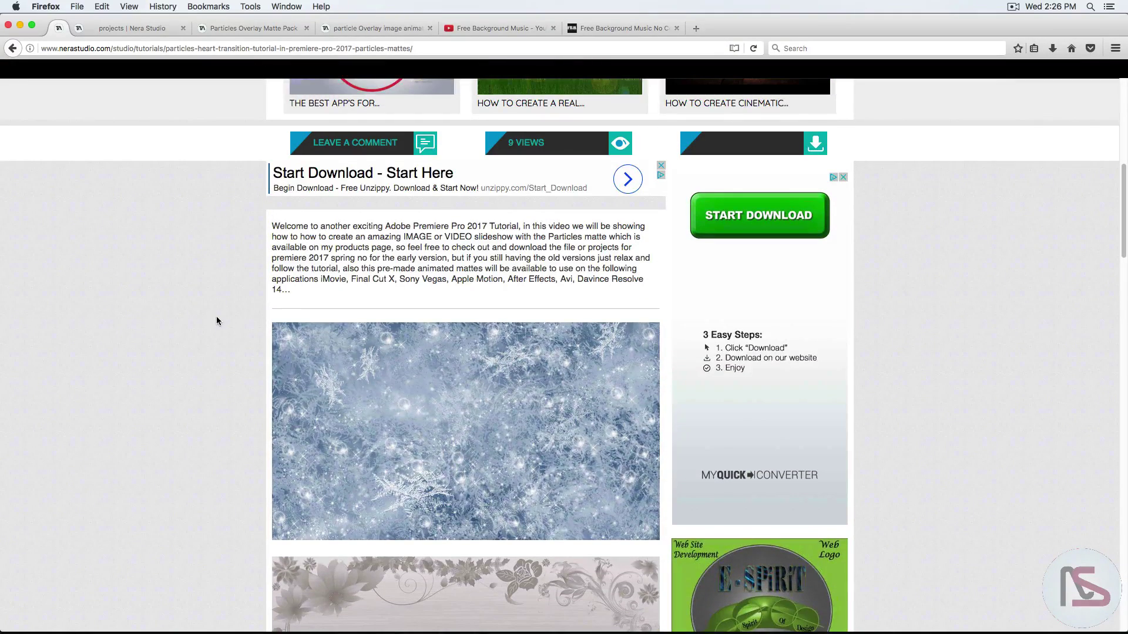
right_click(479, 405)
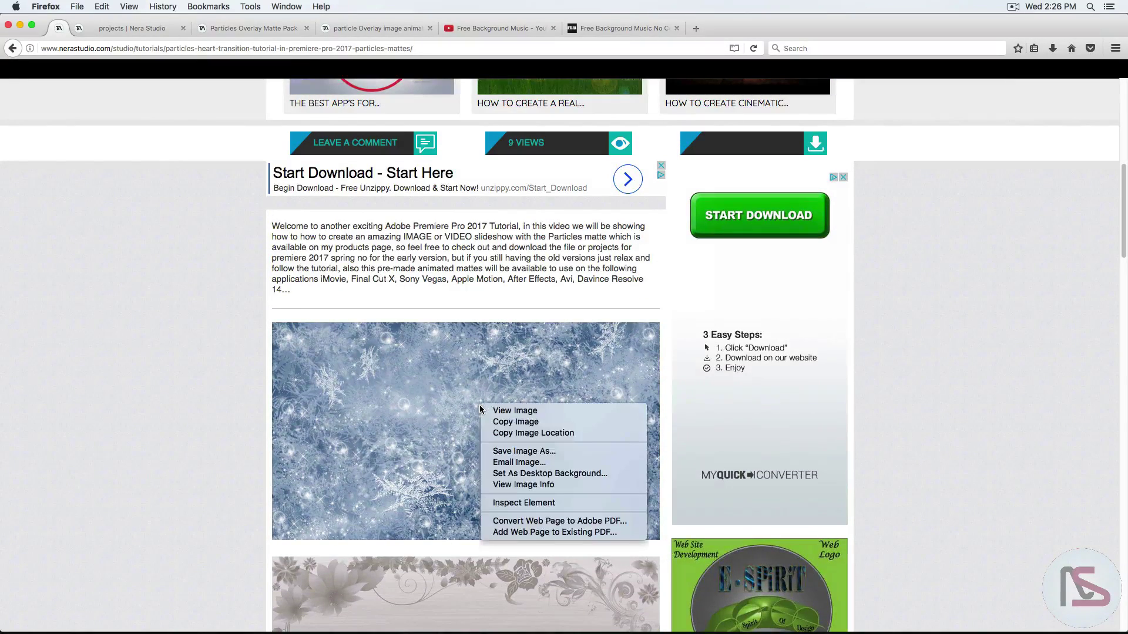
click(552, 453)
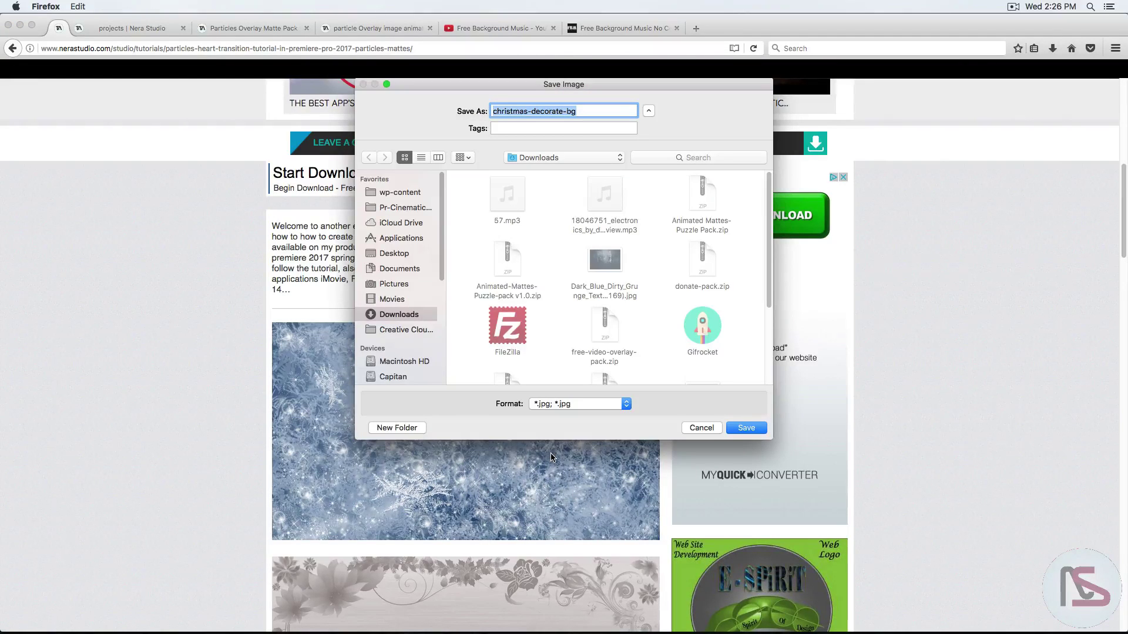
click(700, 428)
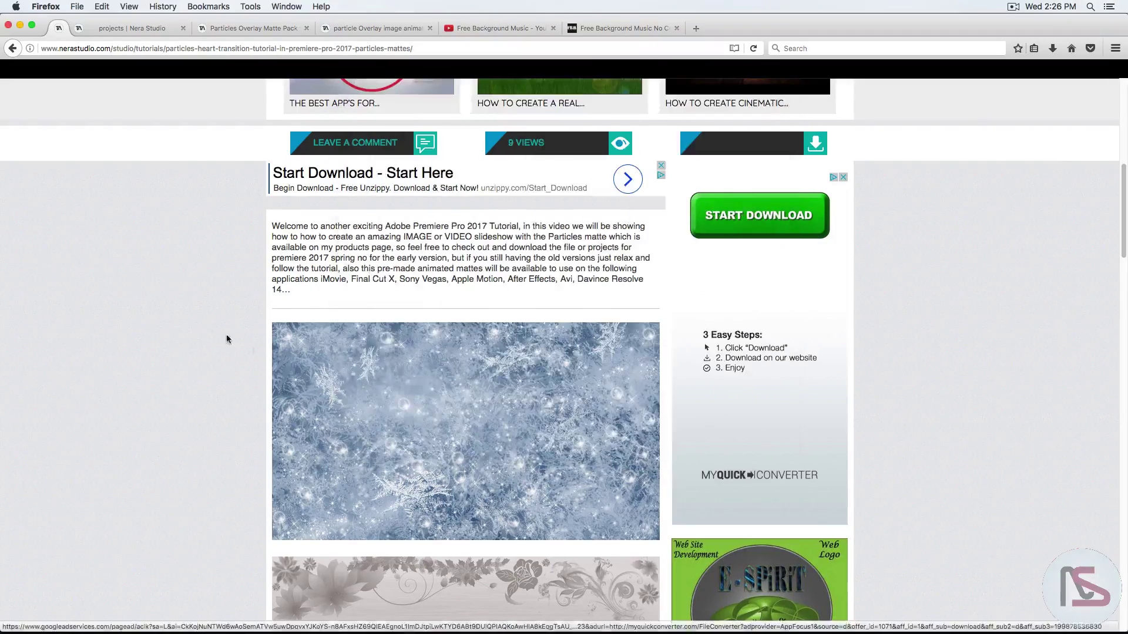
- Switch to Photoshop and turn on the visibility of layer groups _set-002_ through _Set-009_ in heart-bg.psd, one after another
scroll(221, 327, down, 10)
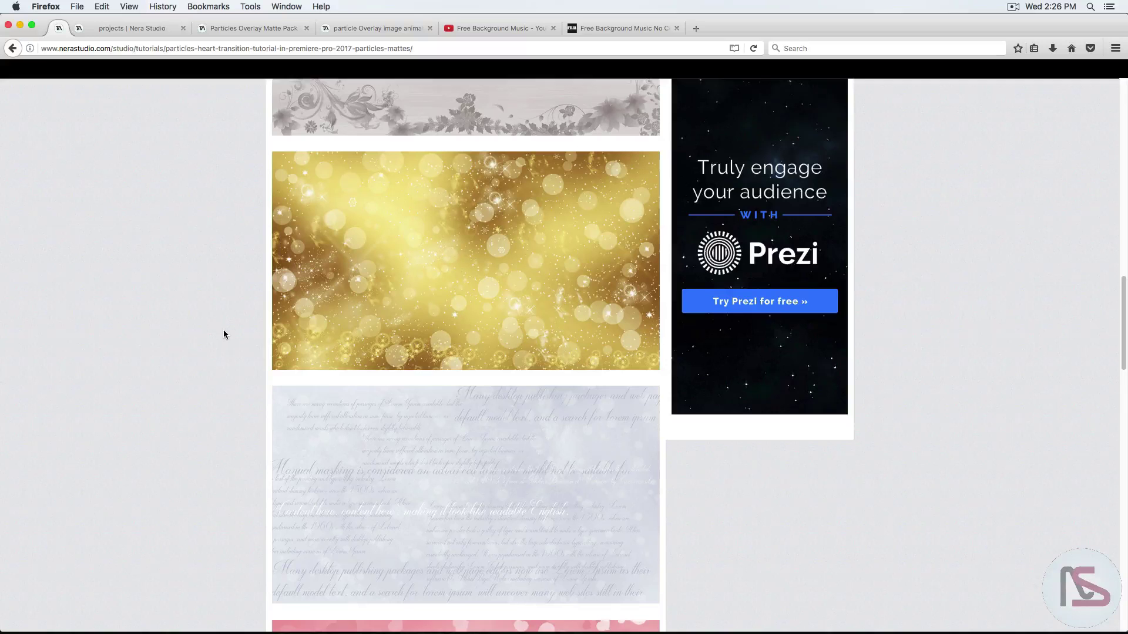
mouse_move(617, 632)
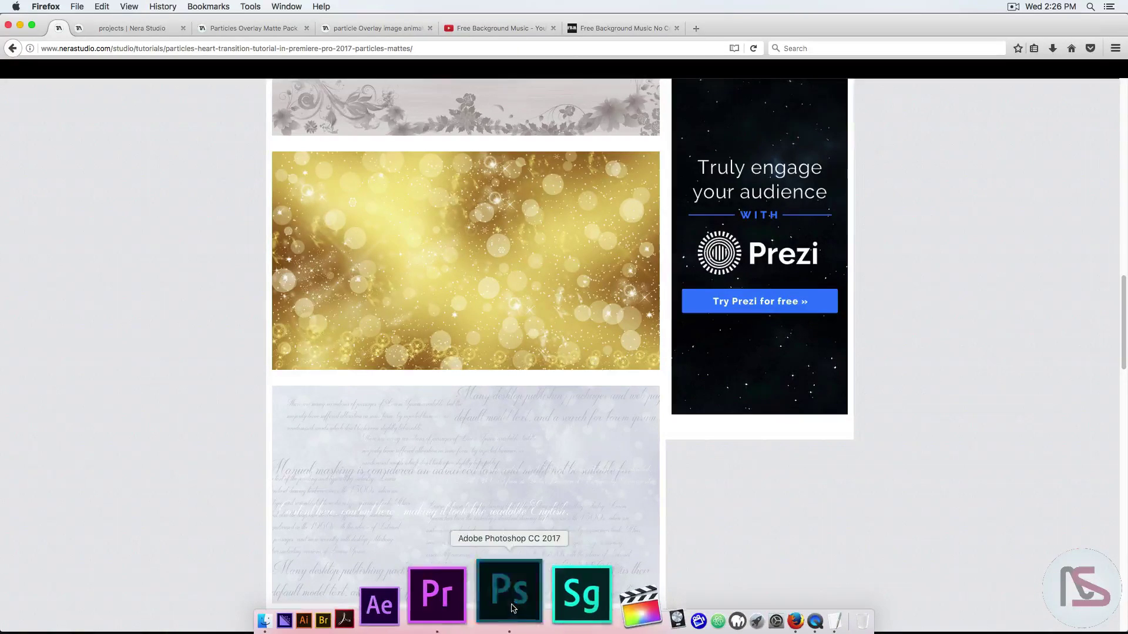
click(510, 593)
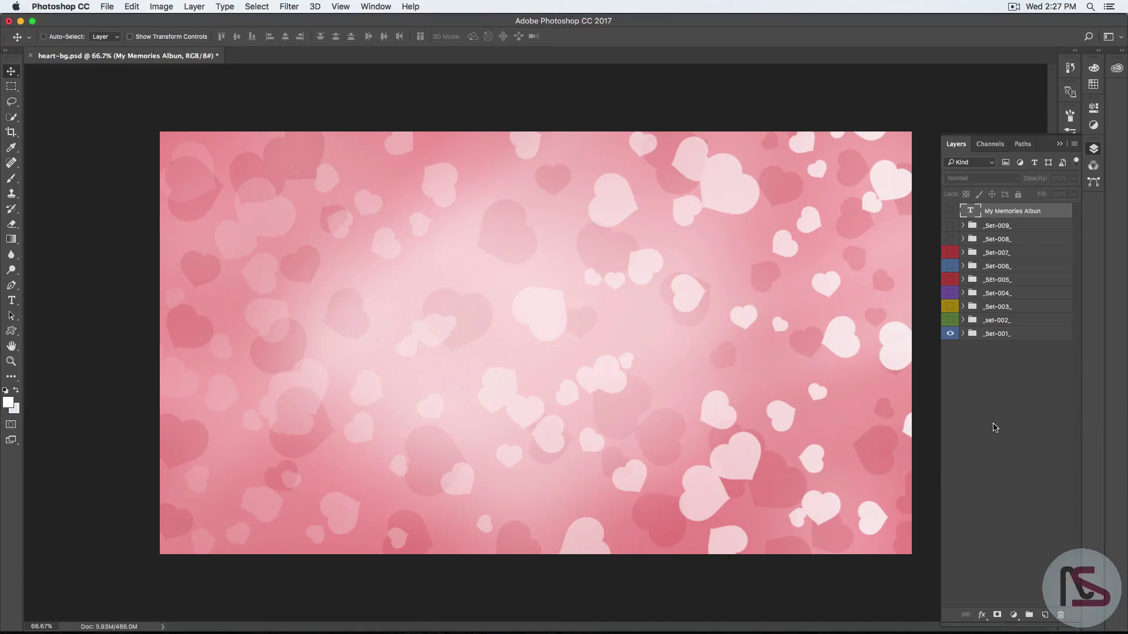
click(950, 320)
click(949, 306)
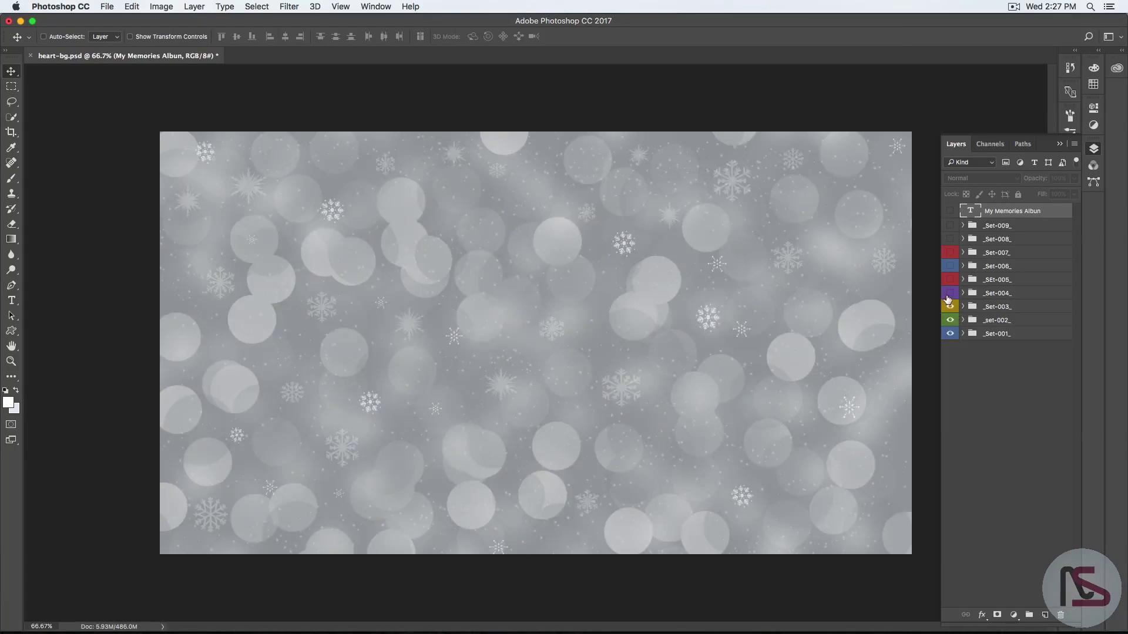
click(950, 293)
click(950, 279)
click(950, 265)
click(950, 252)
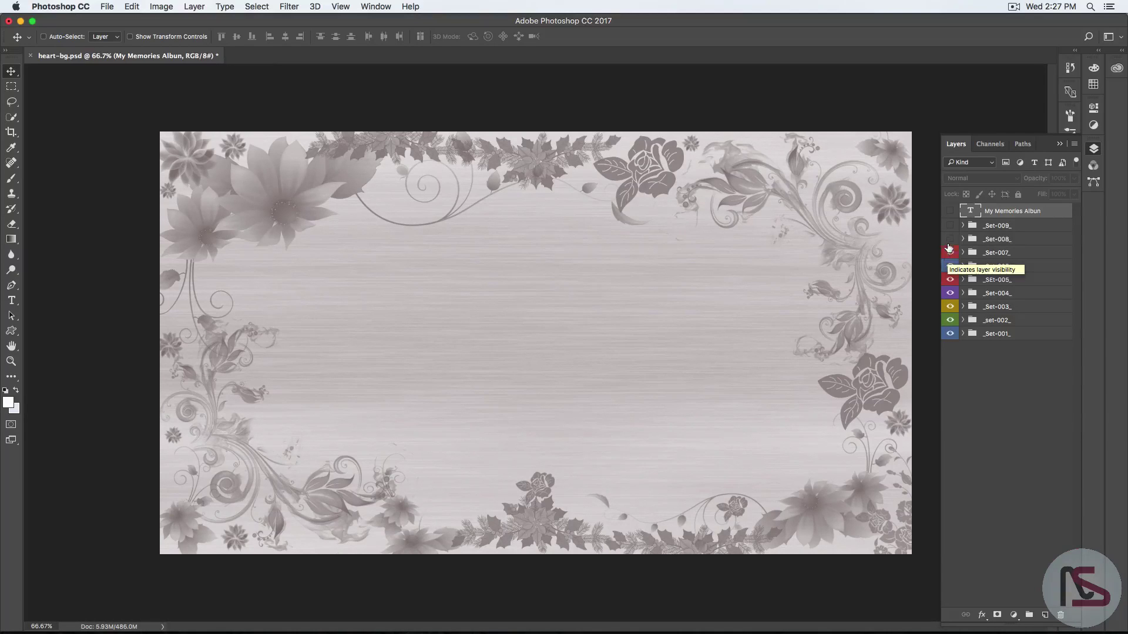
click(949, 240)
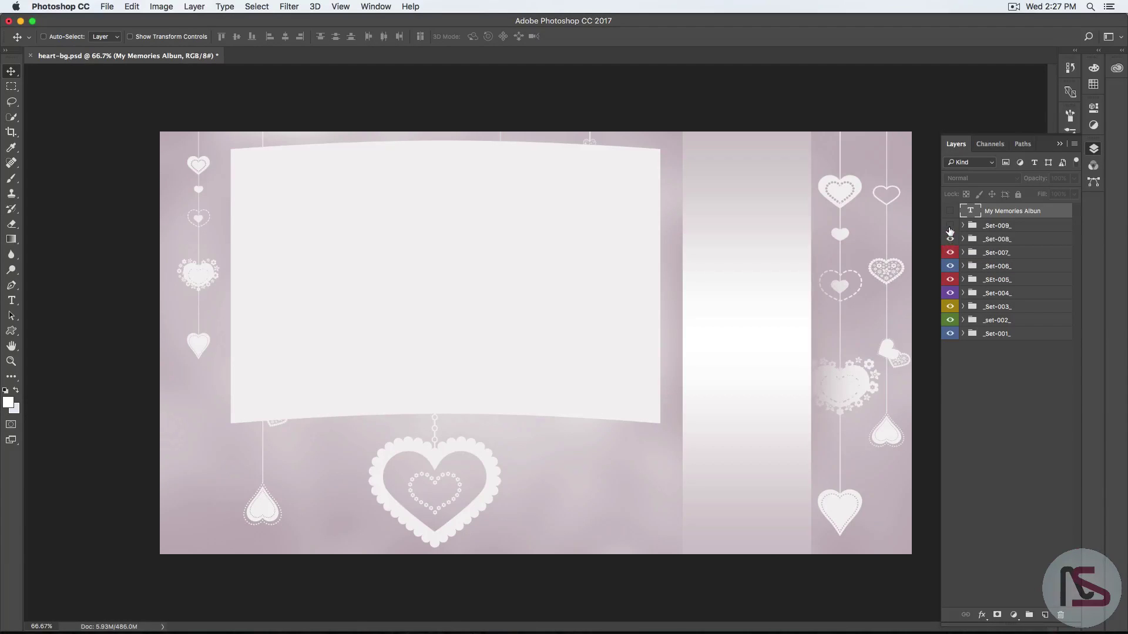
click(950, 227)
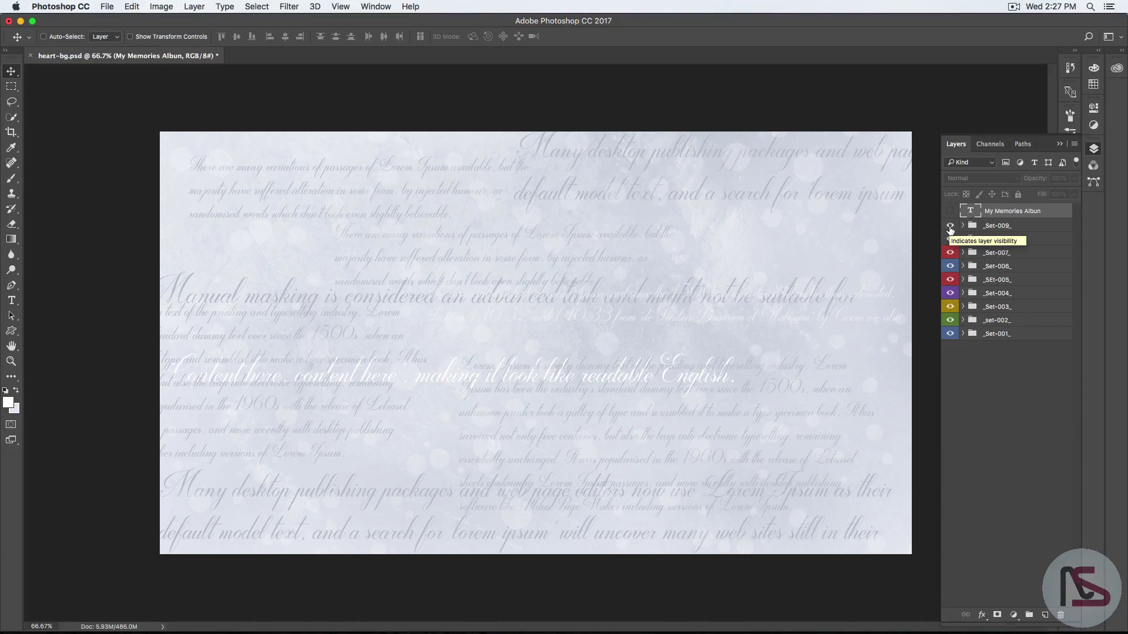
- Minimize Photoshop and review the product information on the Particles Overlay Matte Pack page in Firefox
click(20, 22)
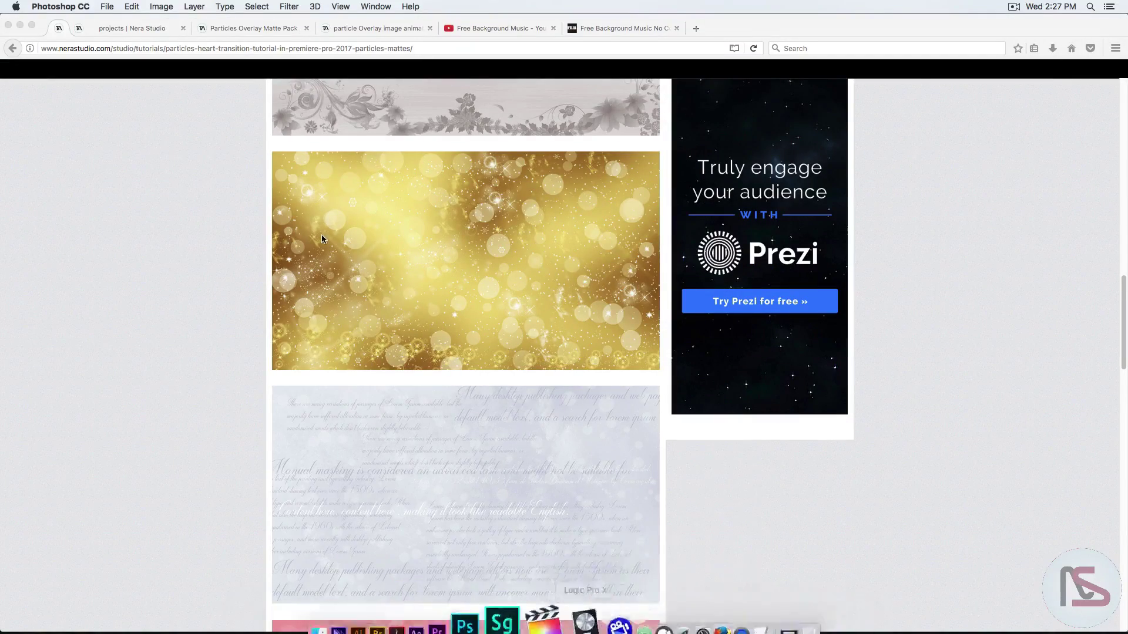
click(239, 30)
scroll(283, 410, down, 4)
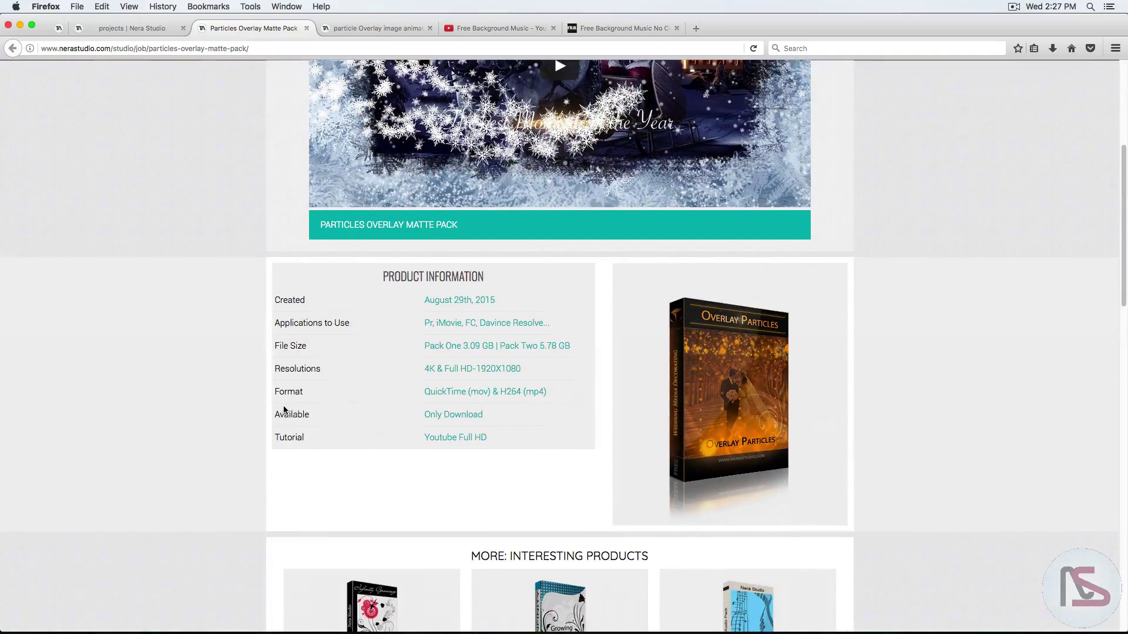
scroll(367, 439, down, 10)
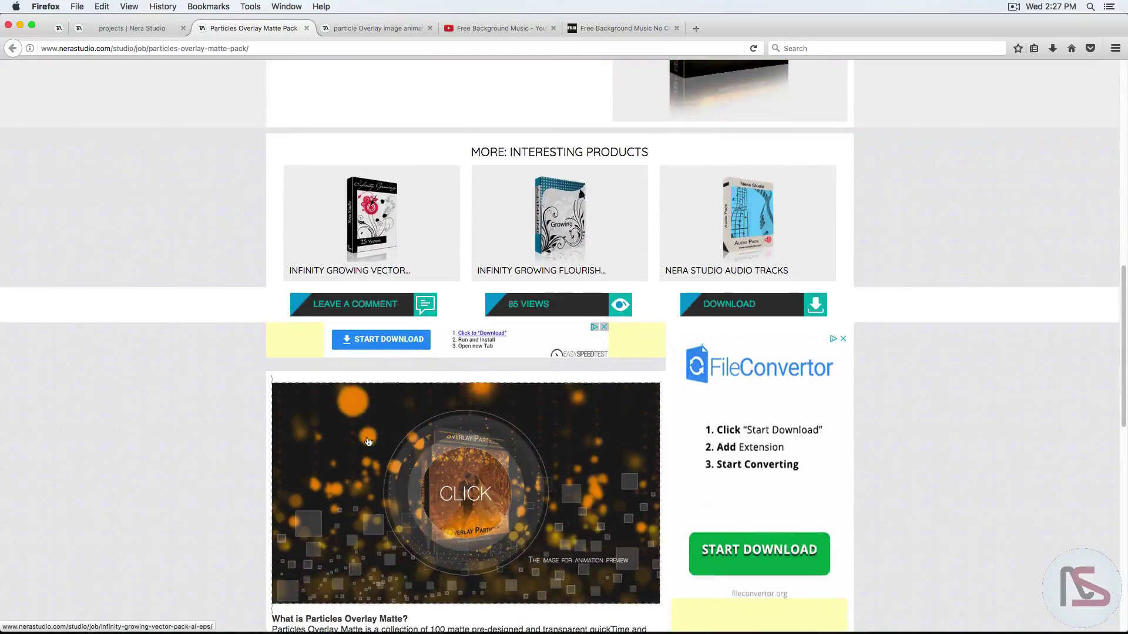
- Look over the matte thumbnails and sample videos on the Particle Overlay Image Animation Preview page
click(358, 28)
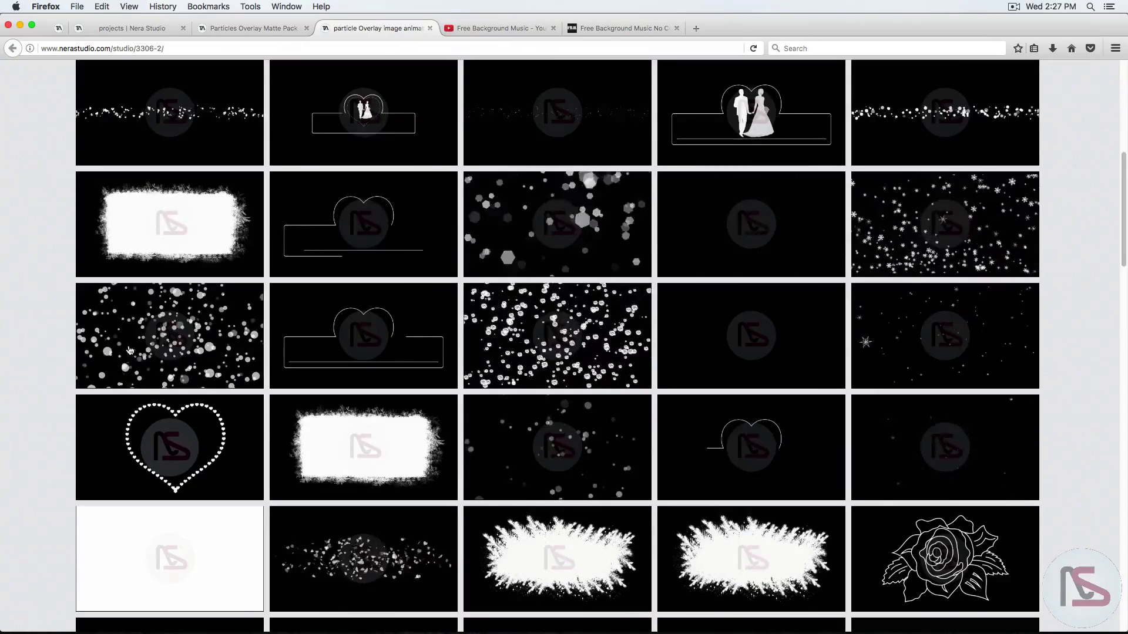
scroll(121, 352, up, 5)
scroll(122, 352, up, 3)
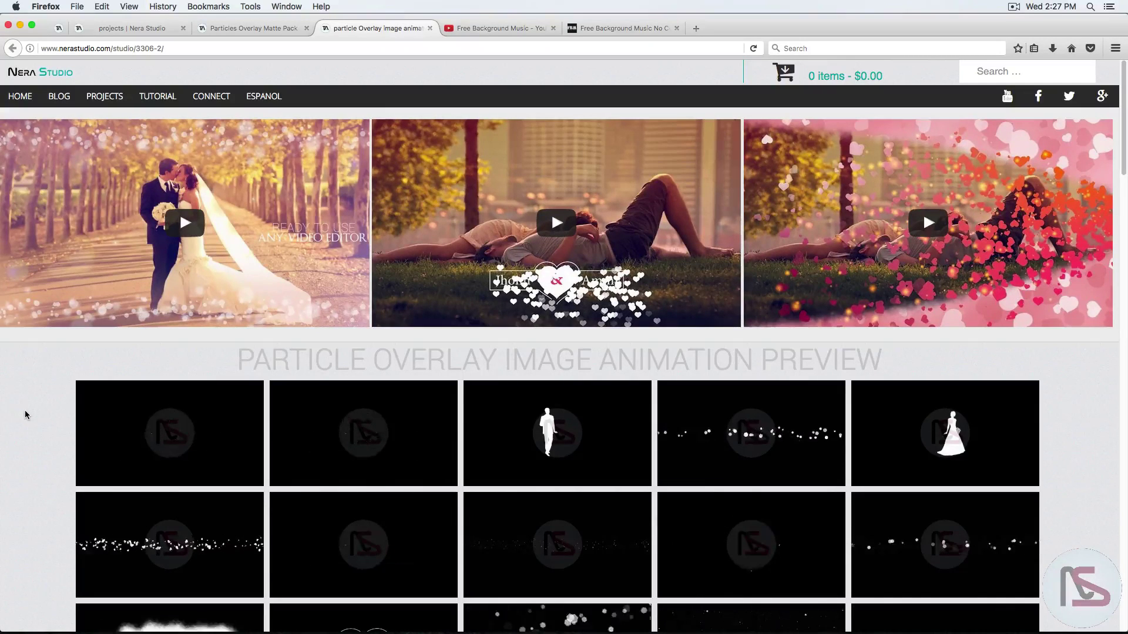
- Put the browser away and switch to the Fly-trans-particles-06-27-17-tut project in Premiere Pro
click(480, 32)
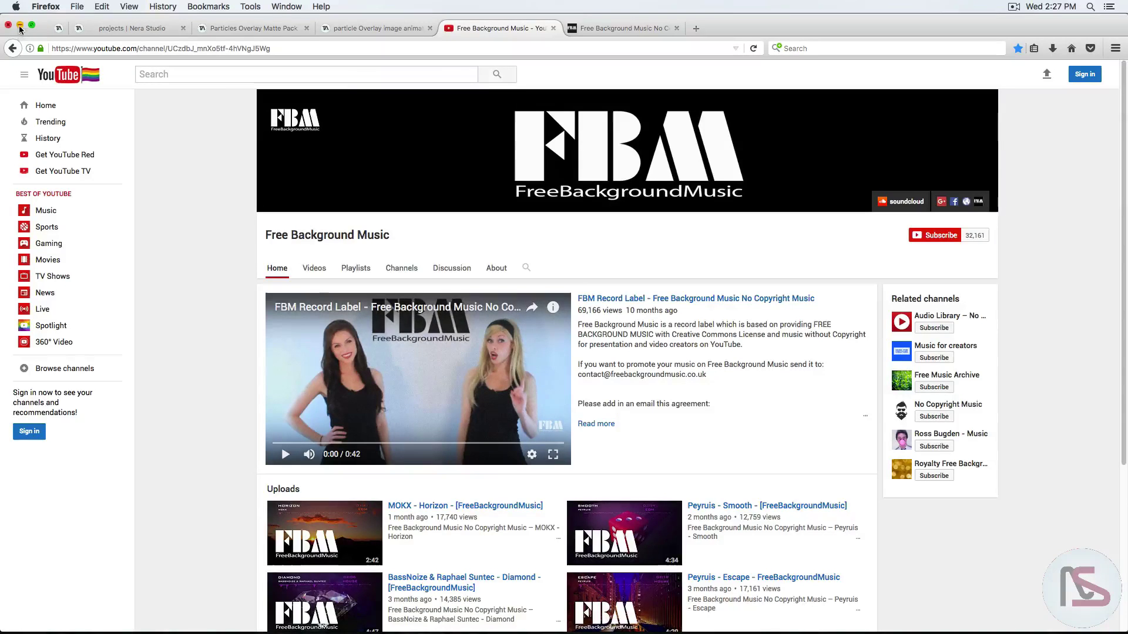
key(super+r)
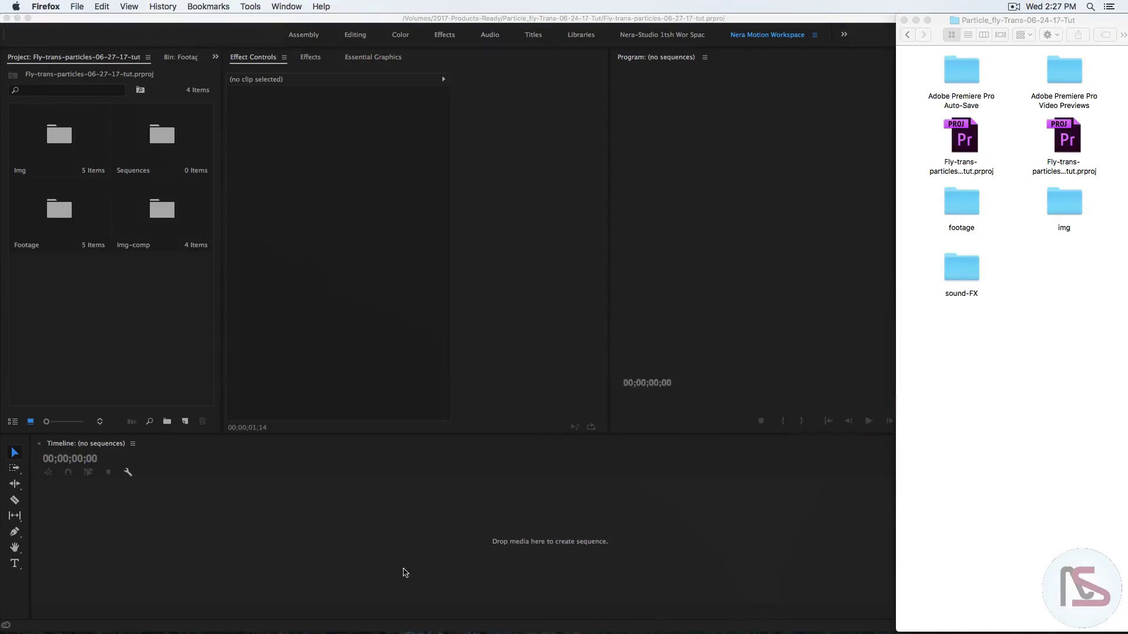
click(721, 398)
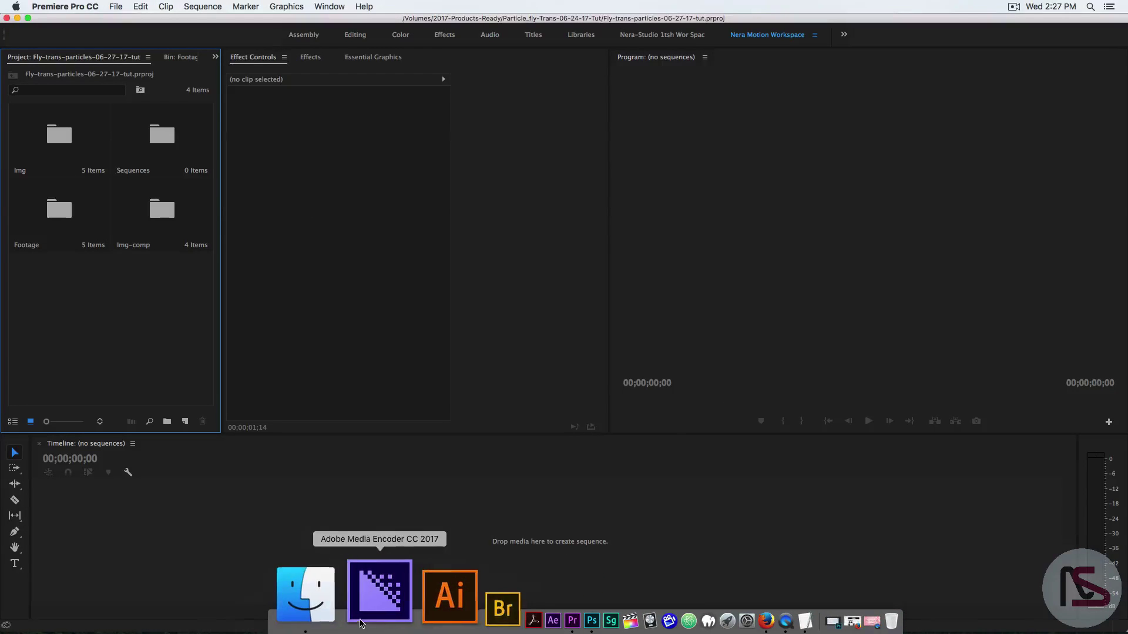
- Switch to Finder, inspect the clips in the footage folder and its _Set-006_ subfolder, and widen the window until the sidebar shows
click(348, 609)
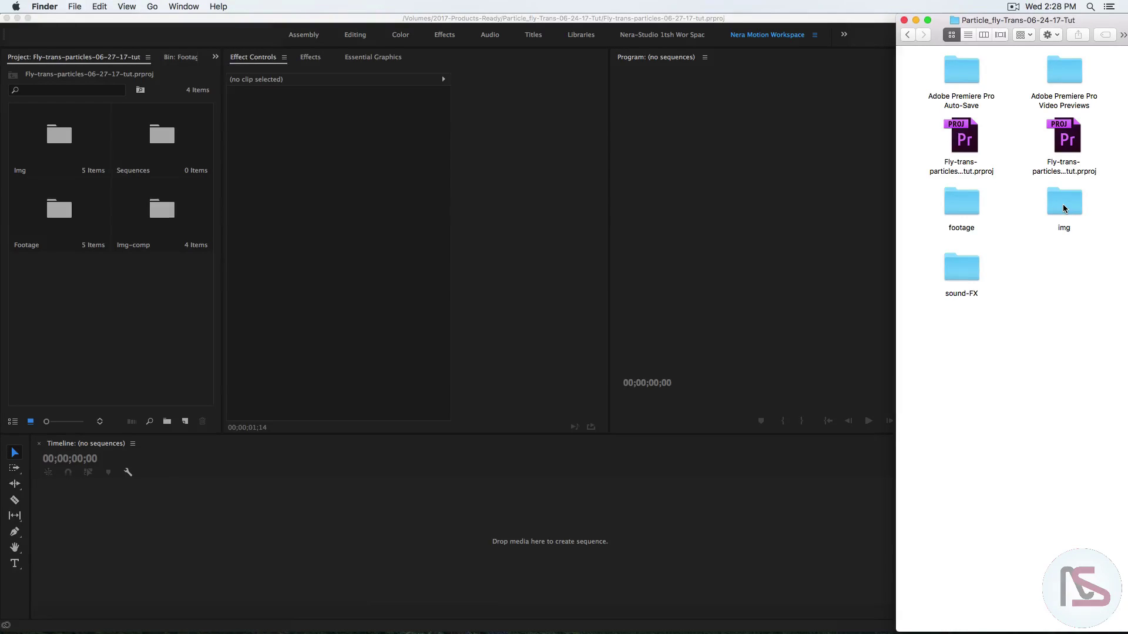
double_click(972, 207)
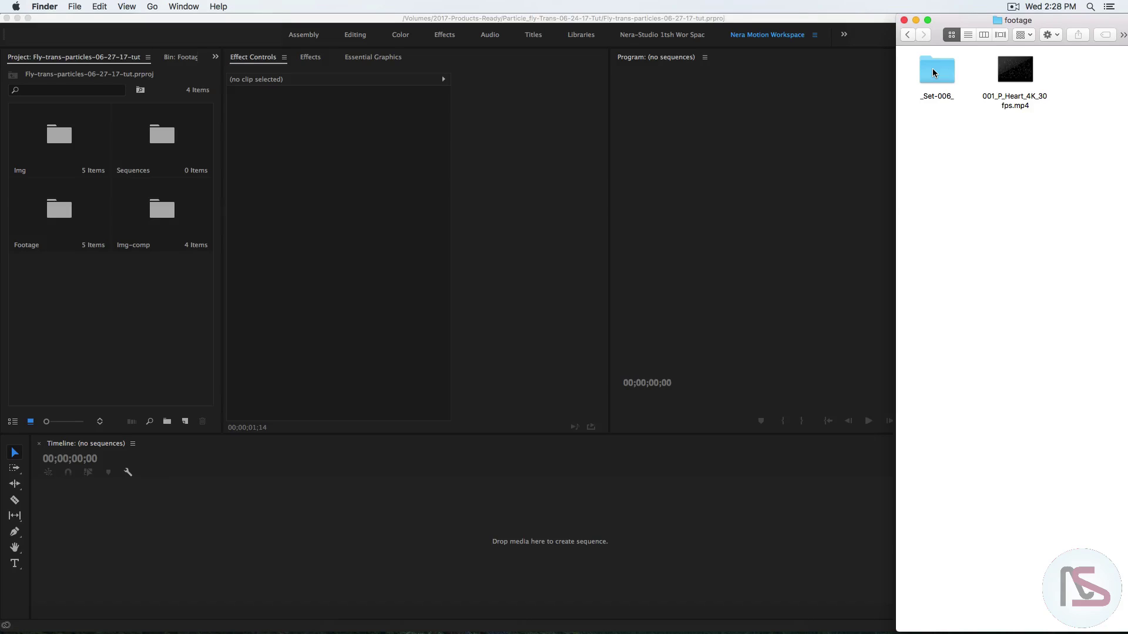
click(1029, 80)
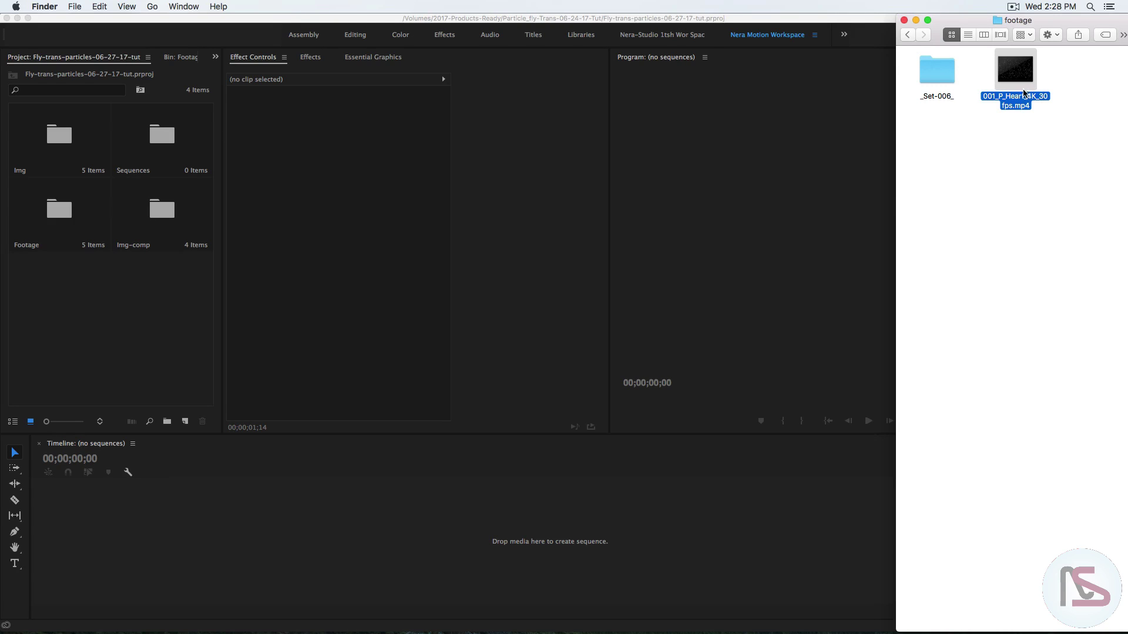
double_click(937, 81)
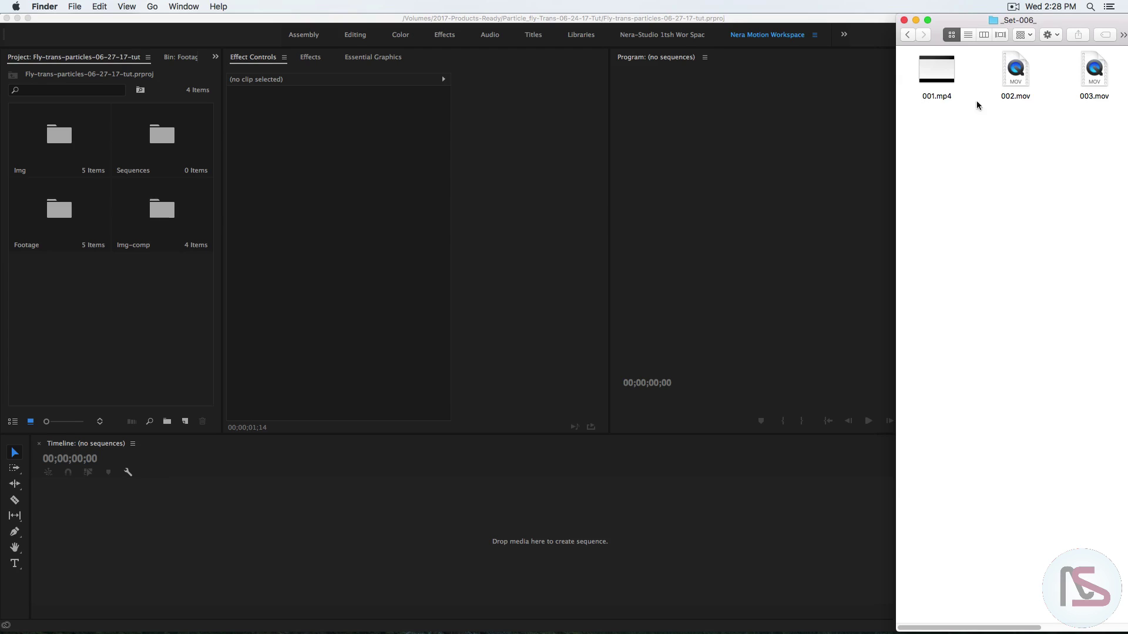
key(super+bracketleft)
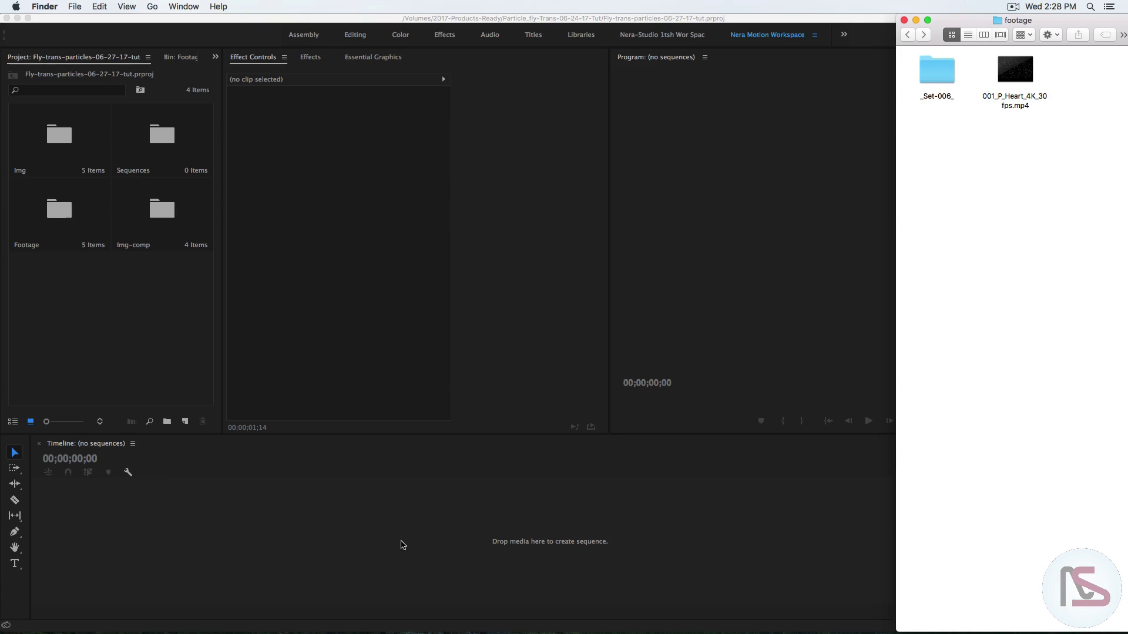
drag(895, 82, 799, 82)
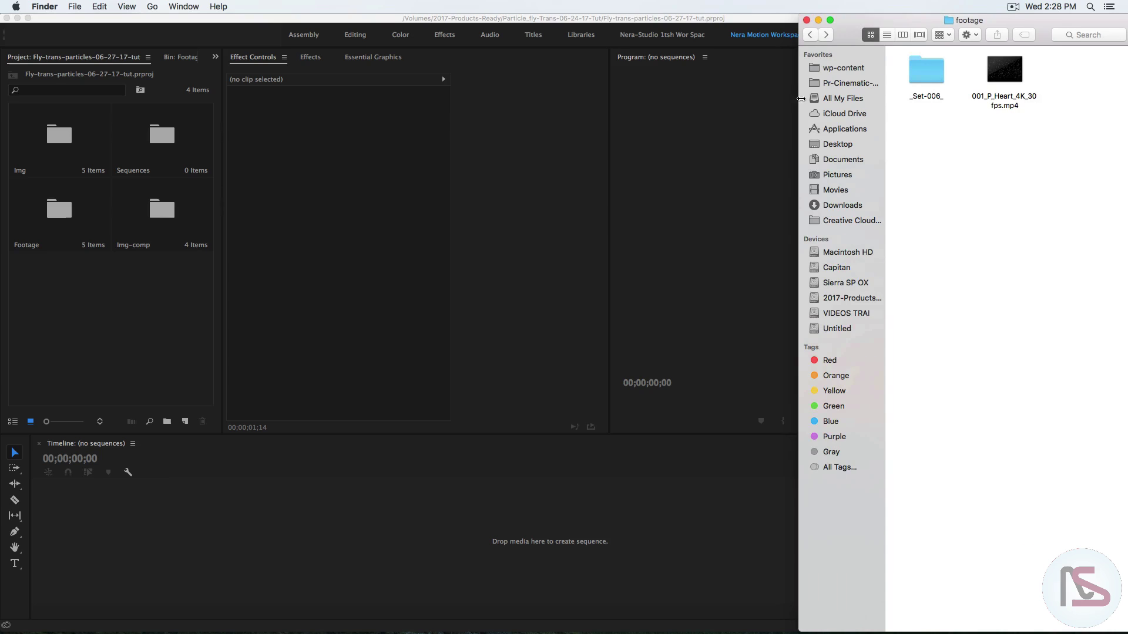
- Look over the -Premiere Pro 2015_NS-Presets folder in list view, and switch back to Premiere Pro
click(844, 145)
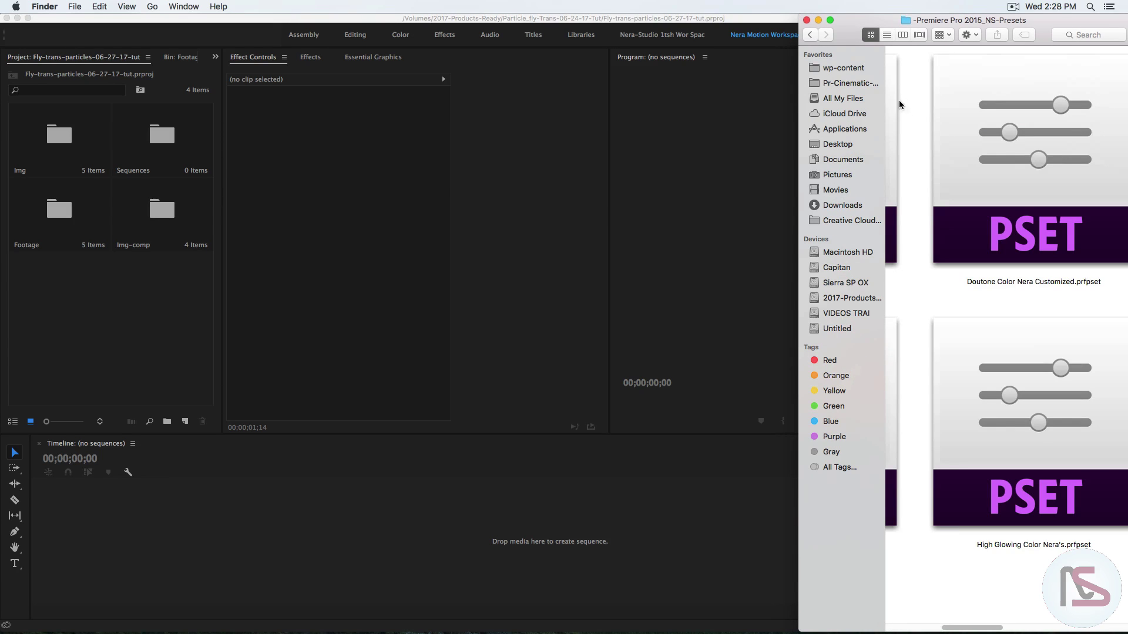
click(886, 34)
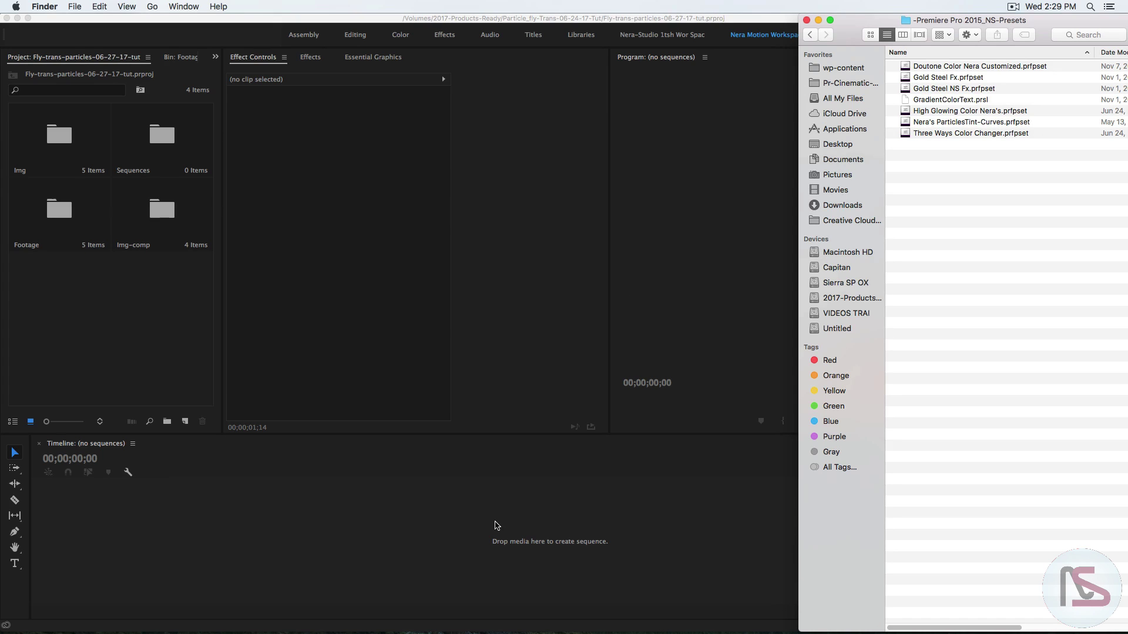
key(super+Tab)
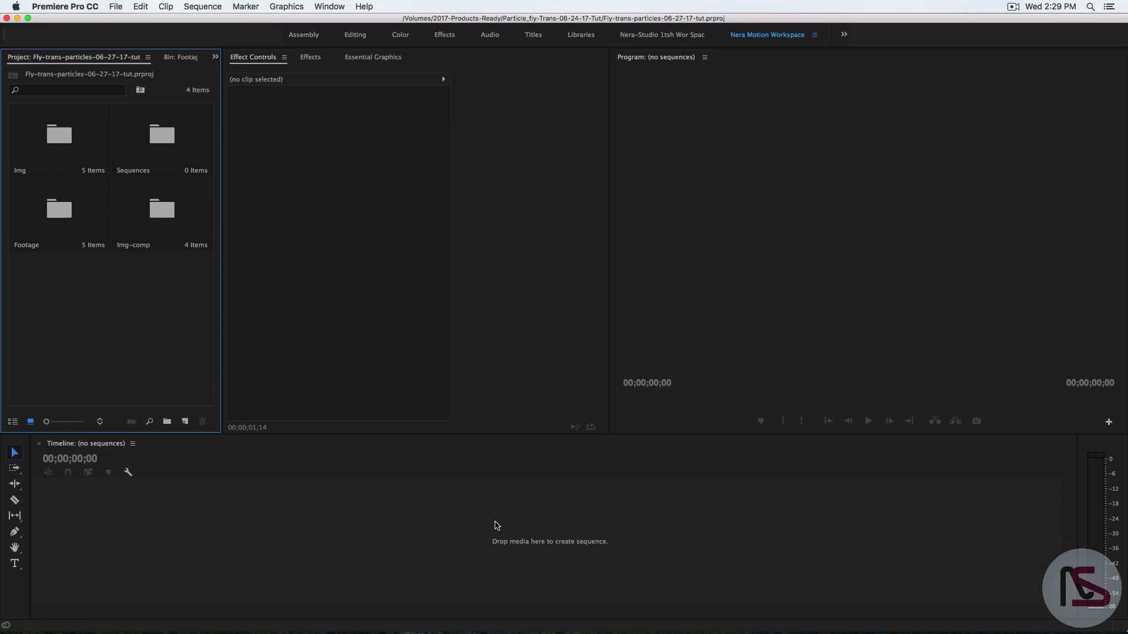
- Review the Type tool, the workspace layout options and the graphics templates available in Essential Graphics
click(16, 565)
click(694, 548)
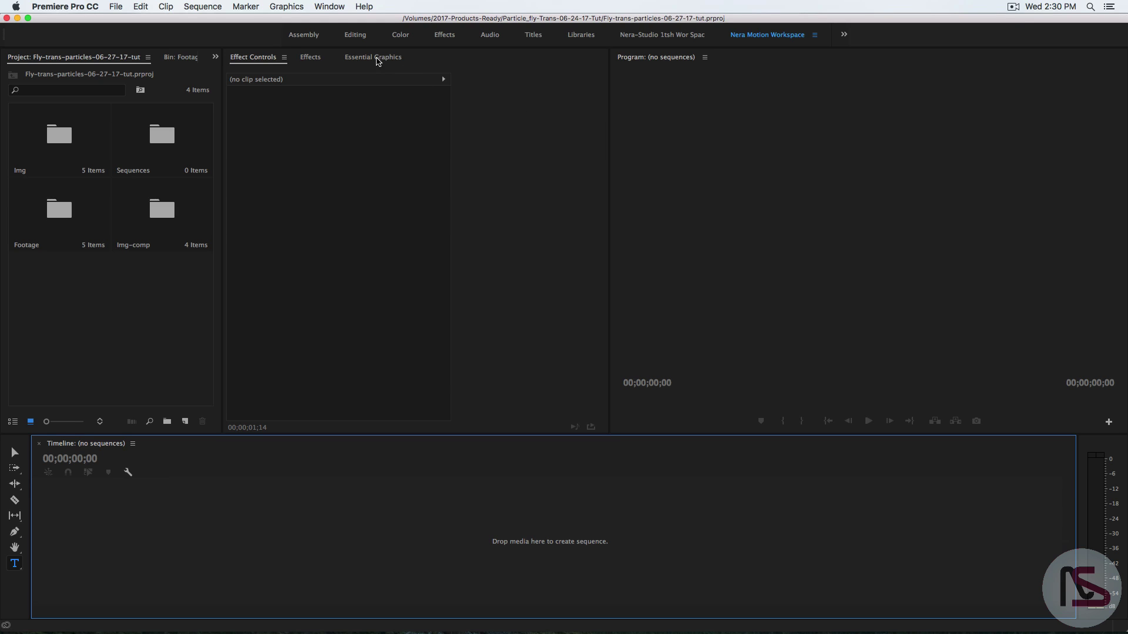
click(331, 7)
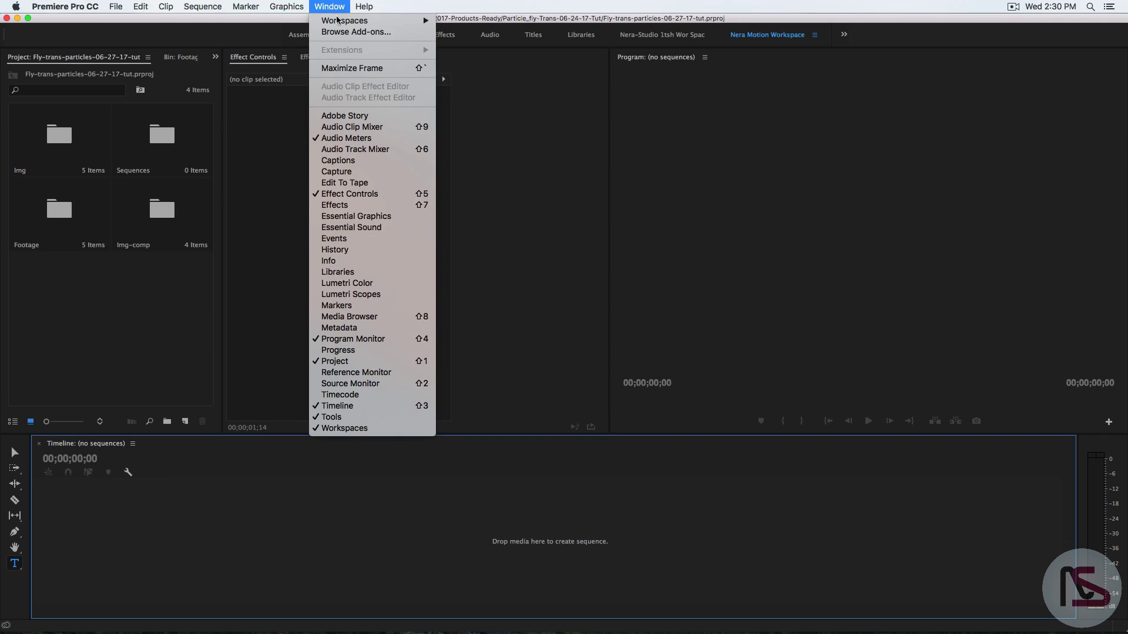
mouse_move(347, 21)
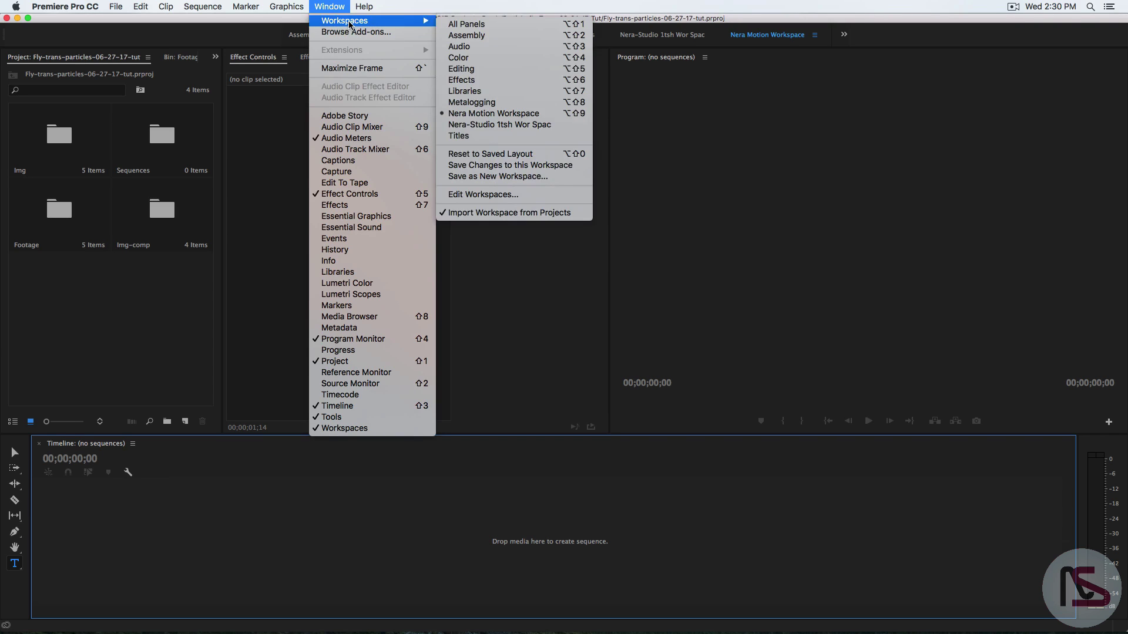
click(532, 160)
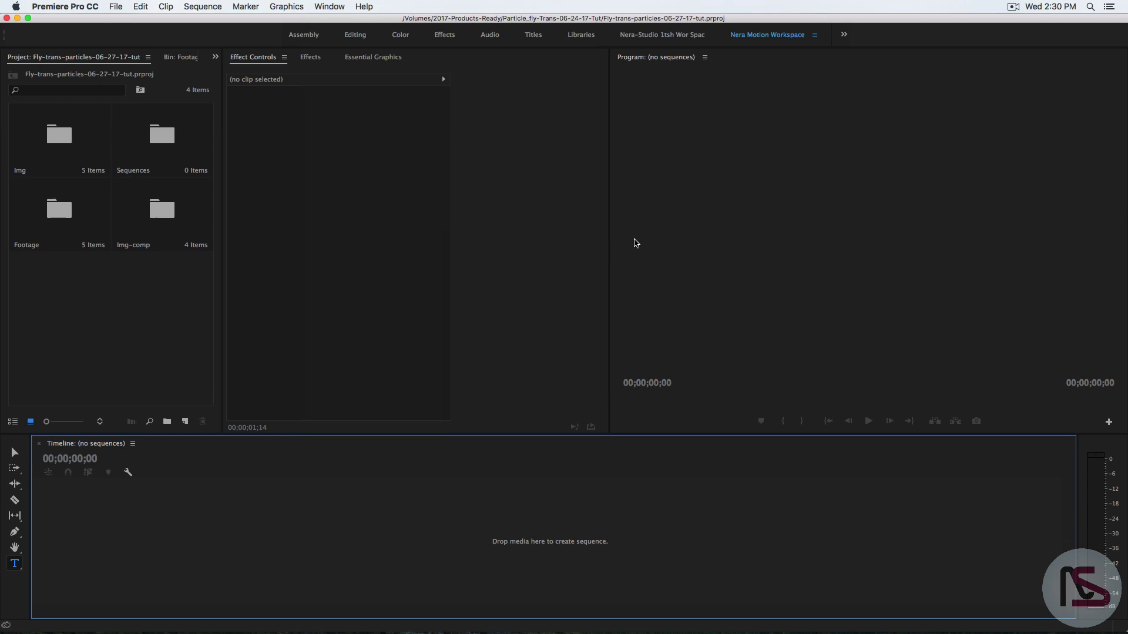
click(373, 58)
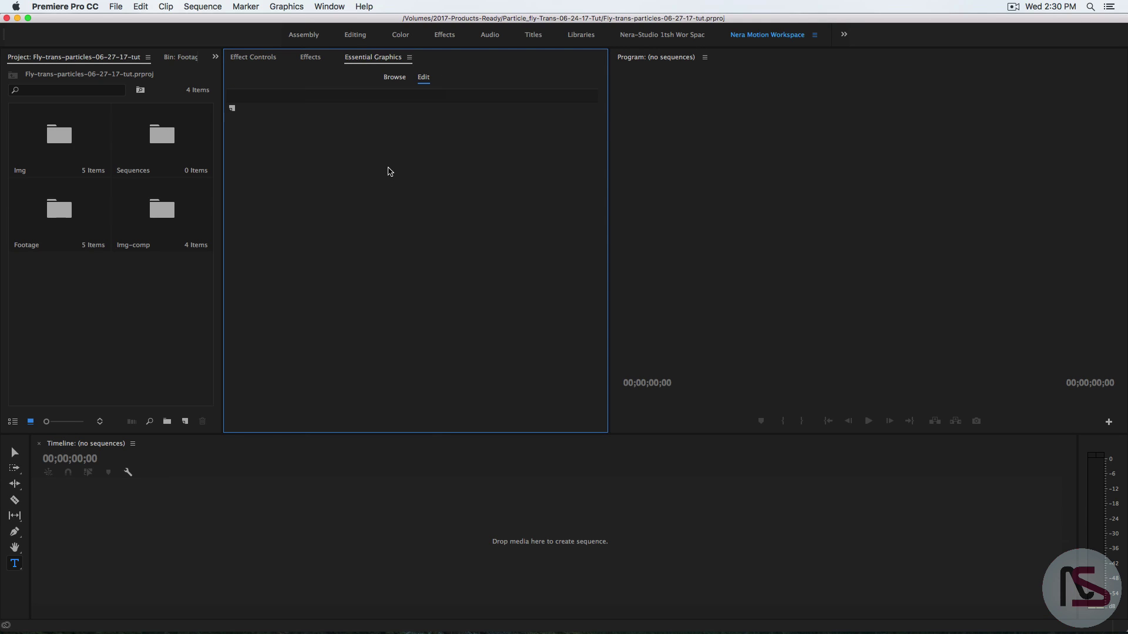
click(394, 79)
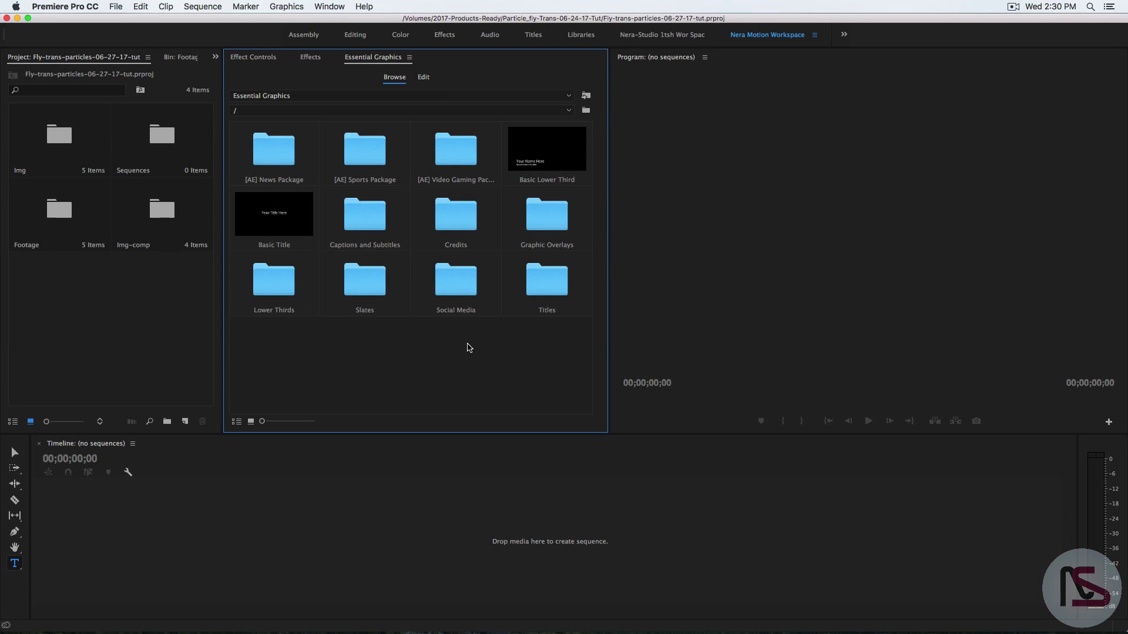
- Create a sequence named Main in the Sequences bin using the DSLR 1080p30 preset
click(180, 319)
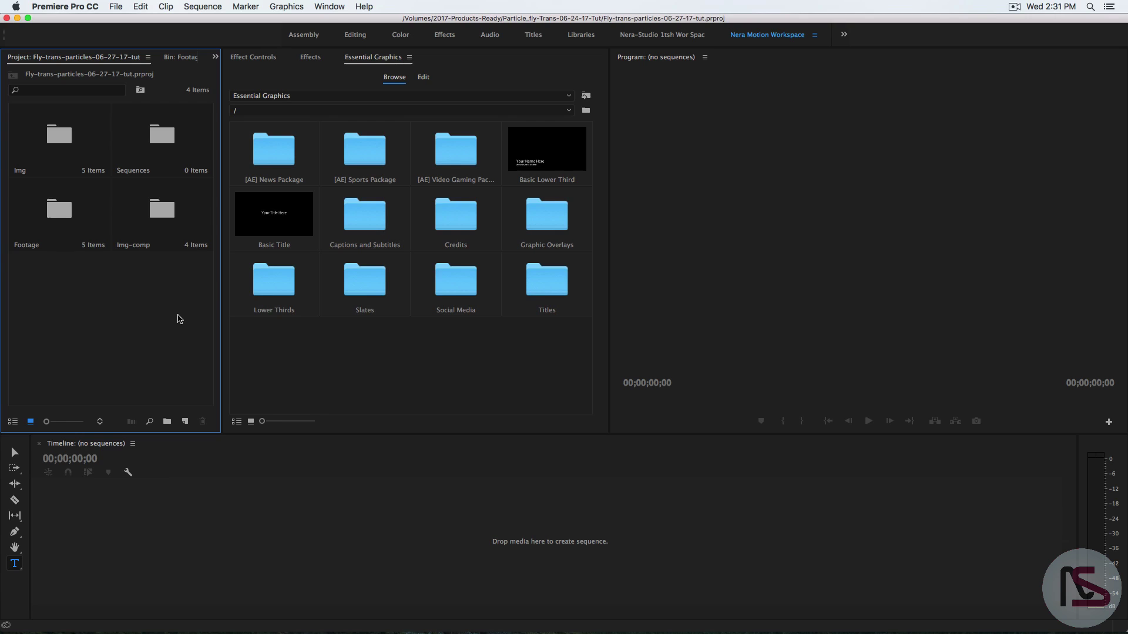
double_click(154, 152)
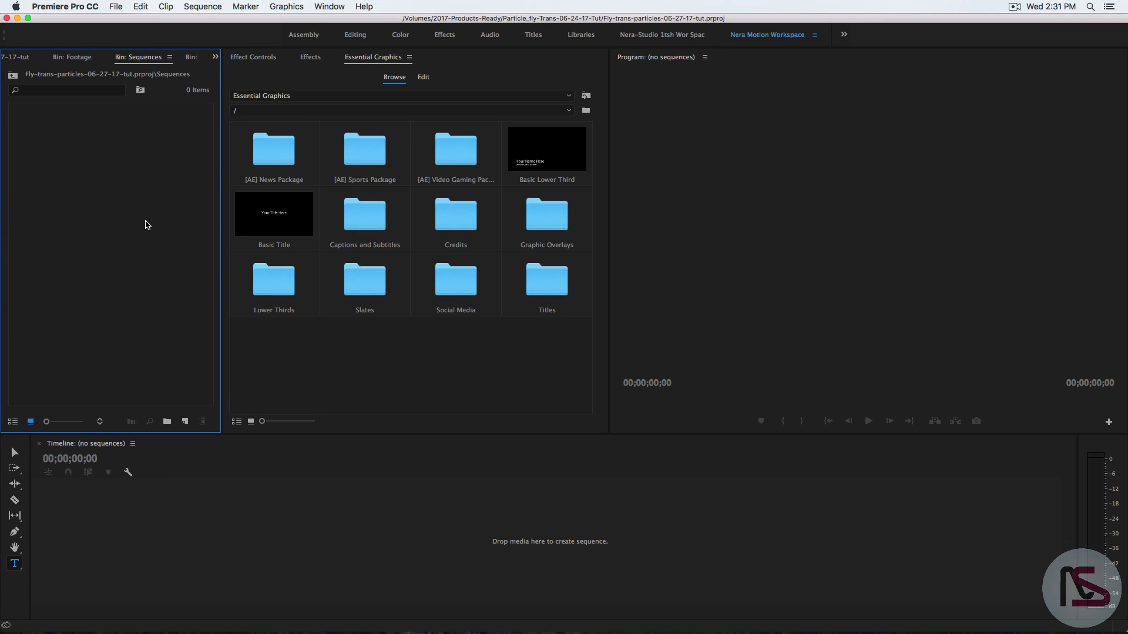
key(super+n)
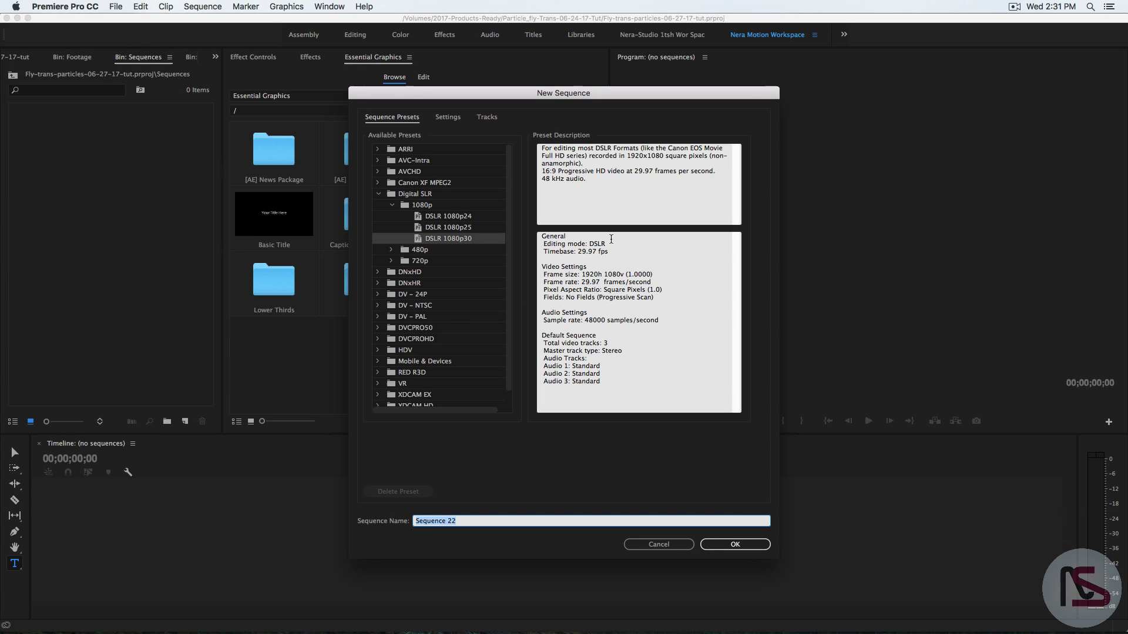
text(Main)
key(Return)
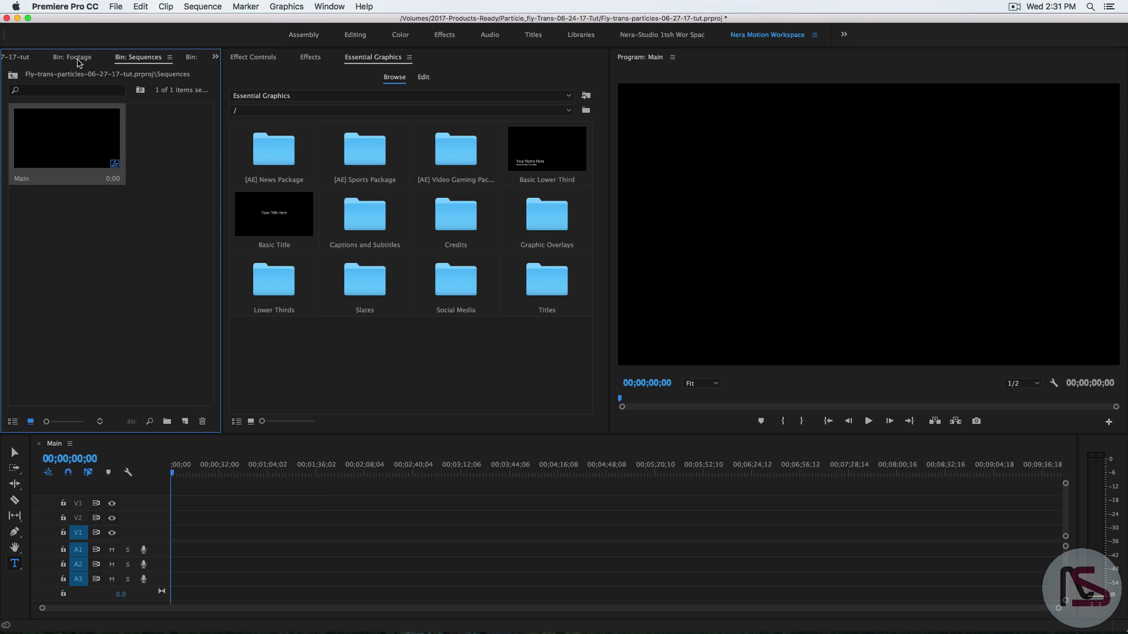
- Place heart-bg.jpg from the Img bin at the start of track V1 in the Main sequence
click(215, 56)
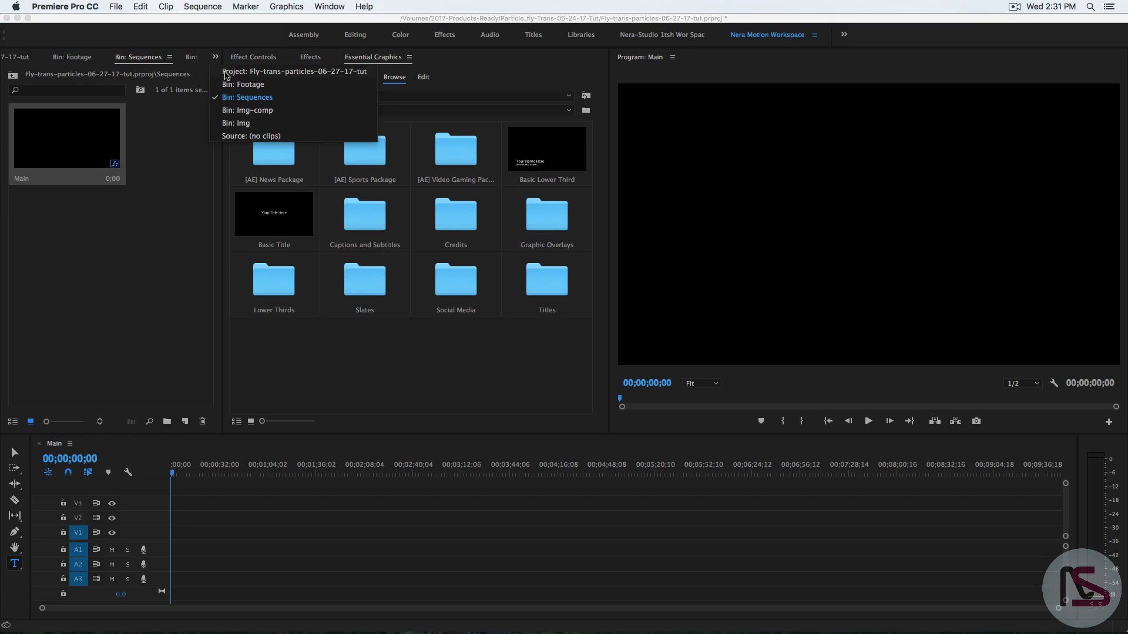
click(266, 134)
click(215, 57)
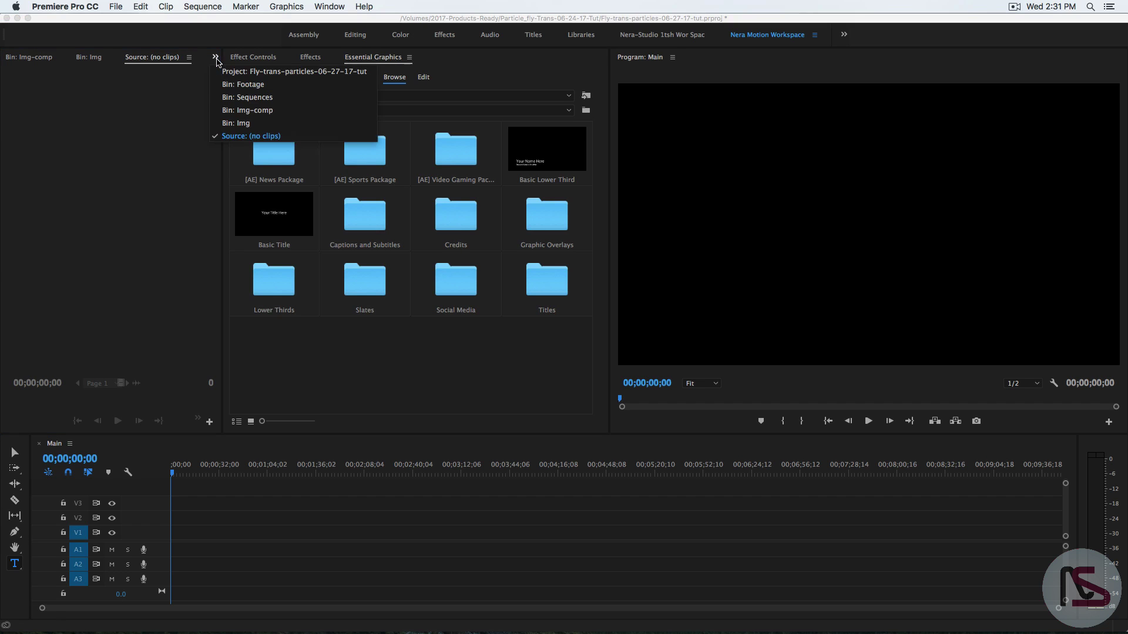
click(236, 123)
click(69, 306)
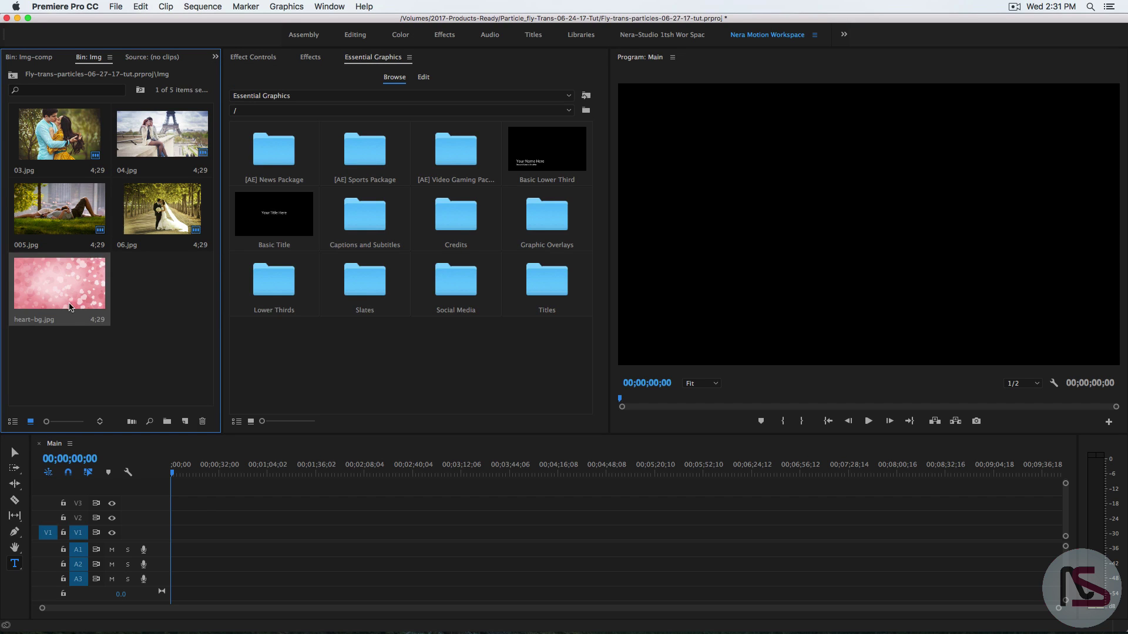
drag(69, 306, 175, 539)
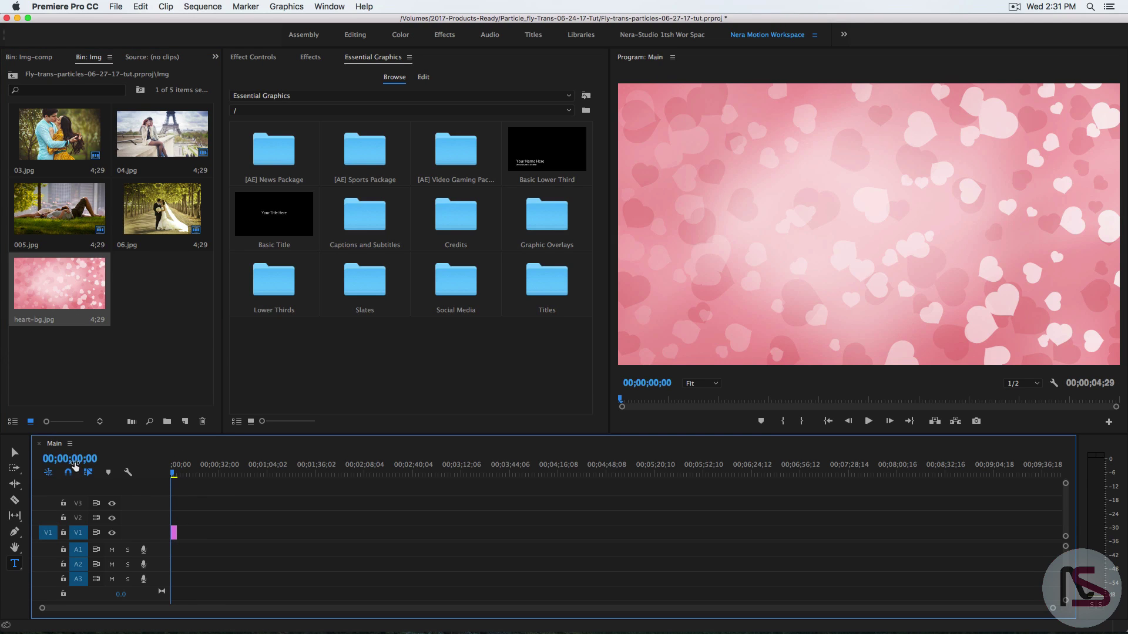
- Extend the heart-bg.jpg clip to 00;00;30;00 and return the playhead to the start of the sequence
click(74, 461)
text(300)
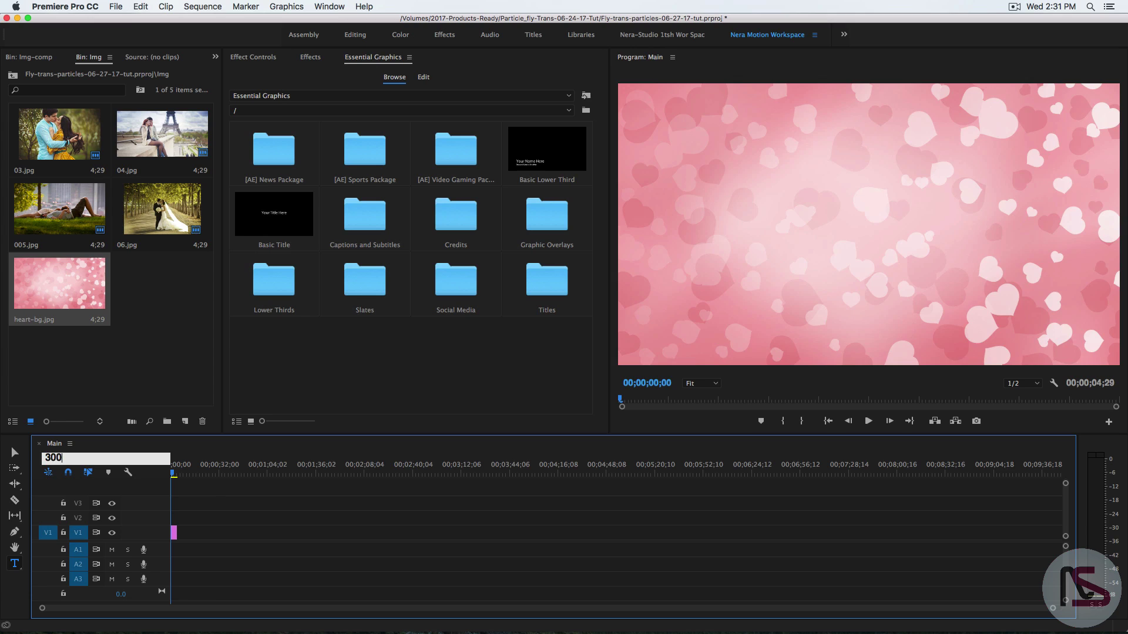
key(Return)
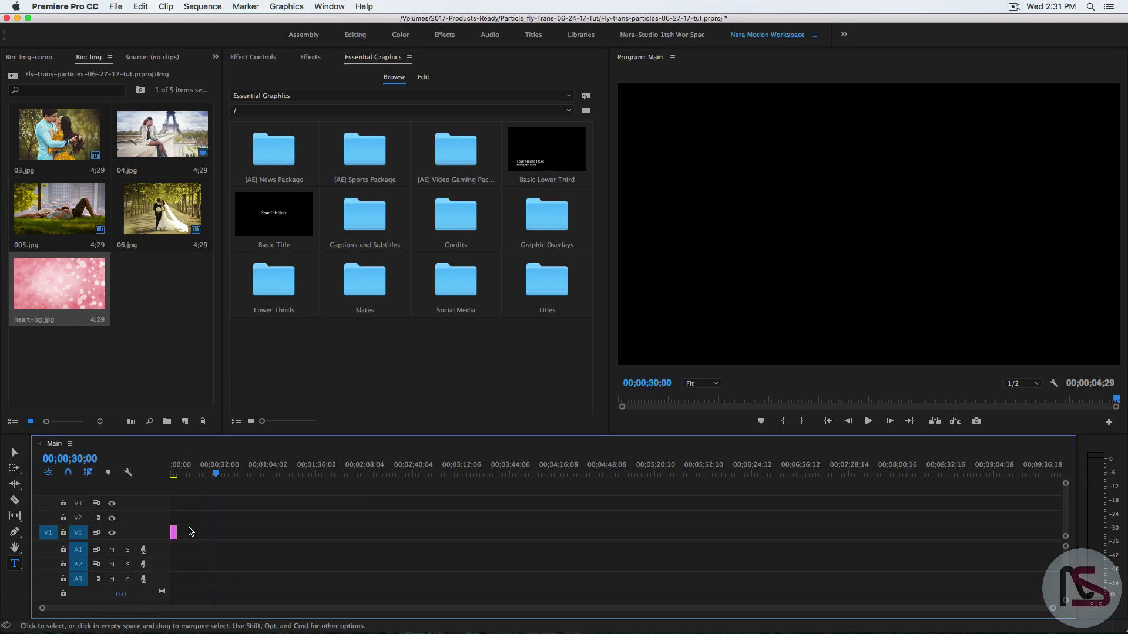
key(=)
key(=)
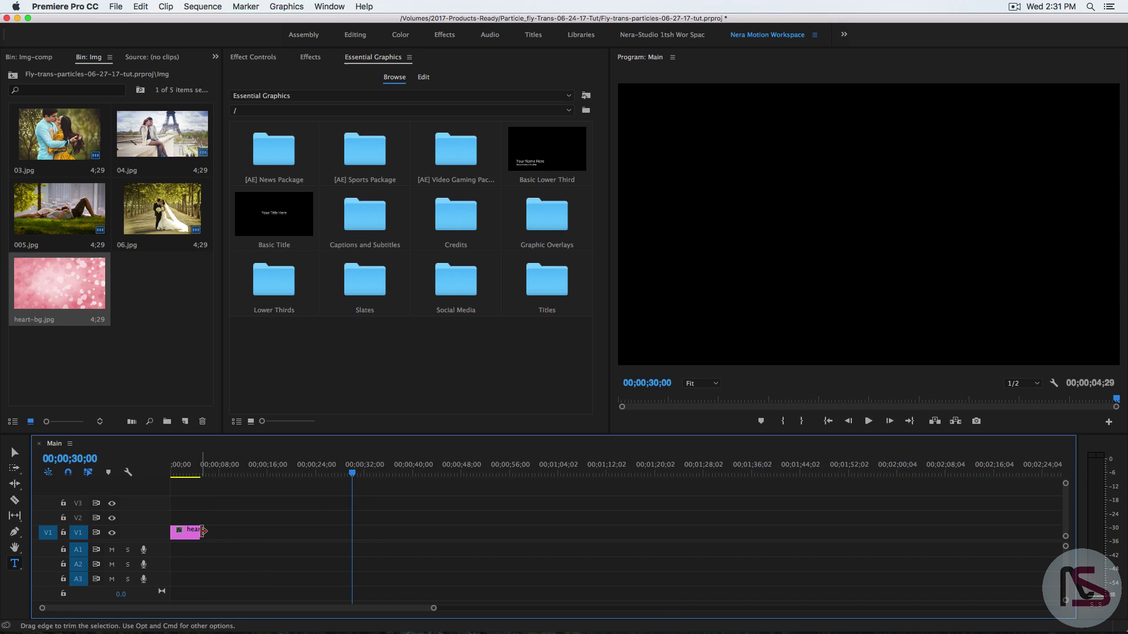
drag(197, 532, 352, 532)
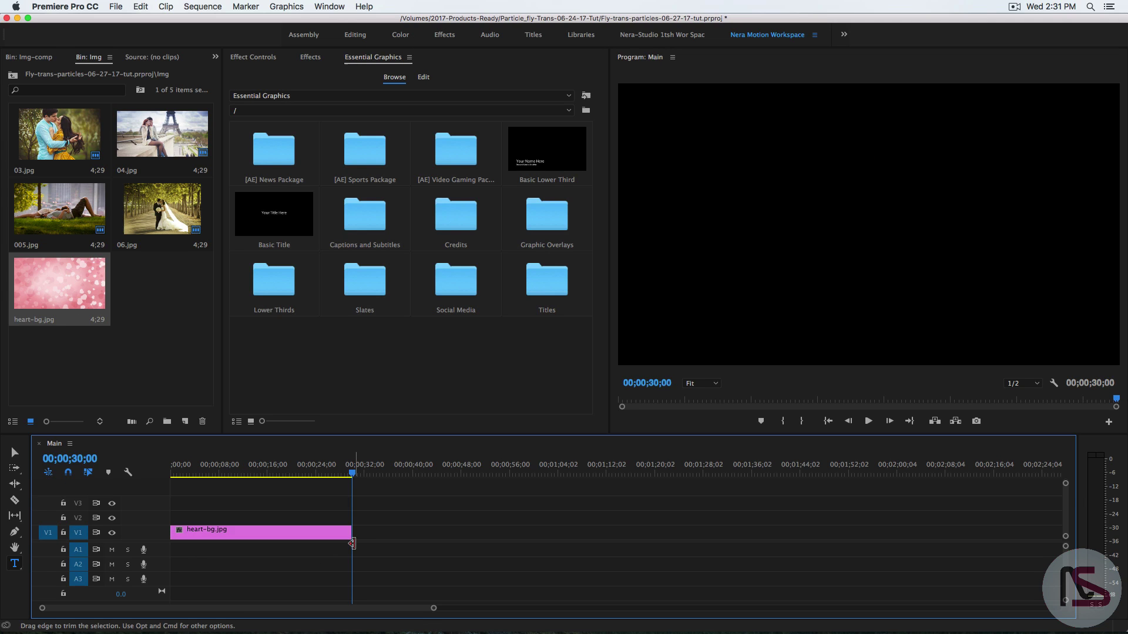
drag(353, 471, 116, 476)
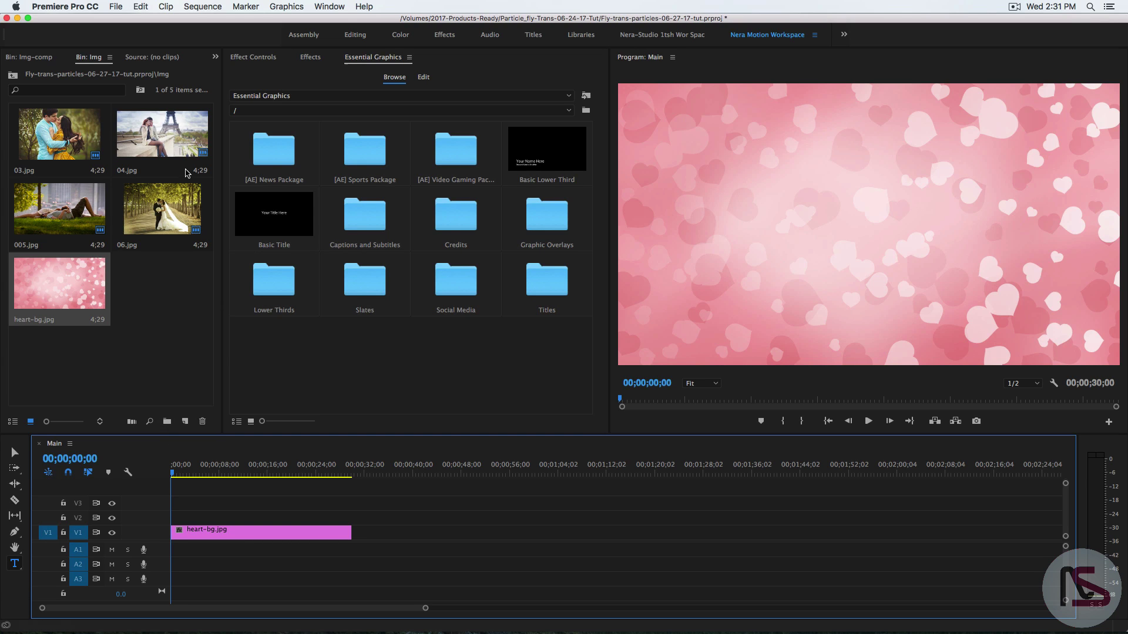
- Open the Img-comp bin and look over its prepared image sequences
click(215, 57)
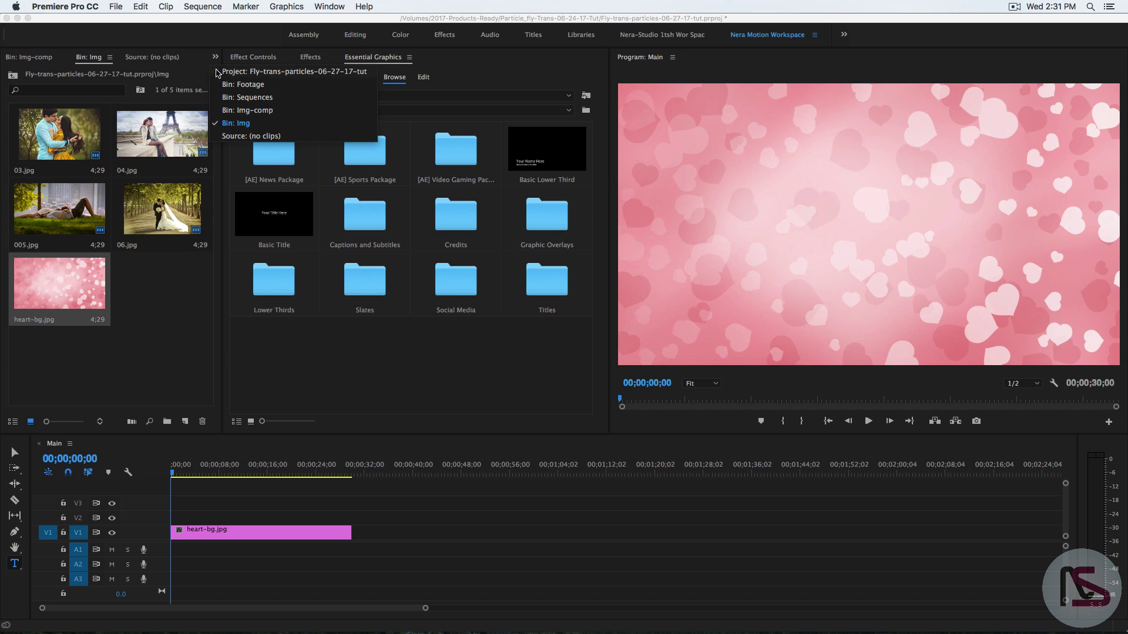
click(246, 111)
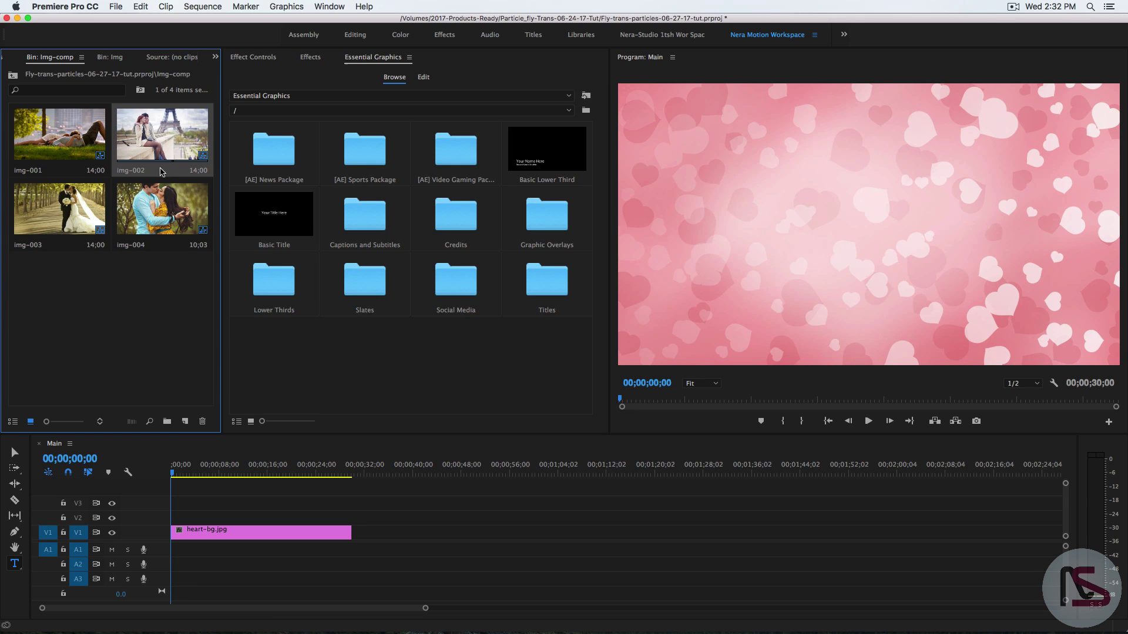
drag(172, 126, 238, 523)
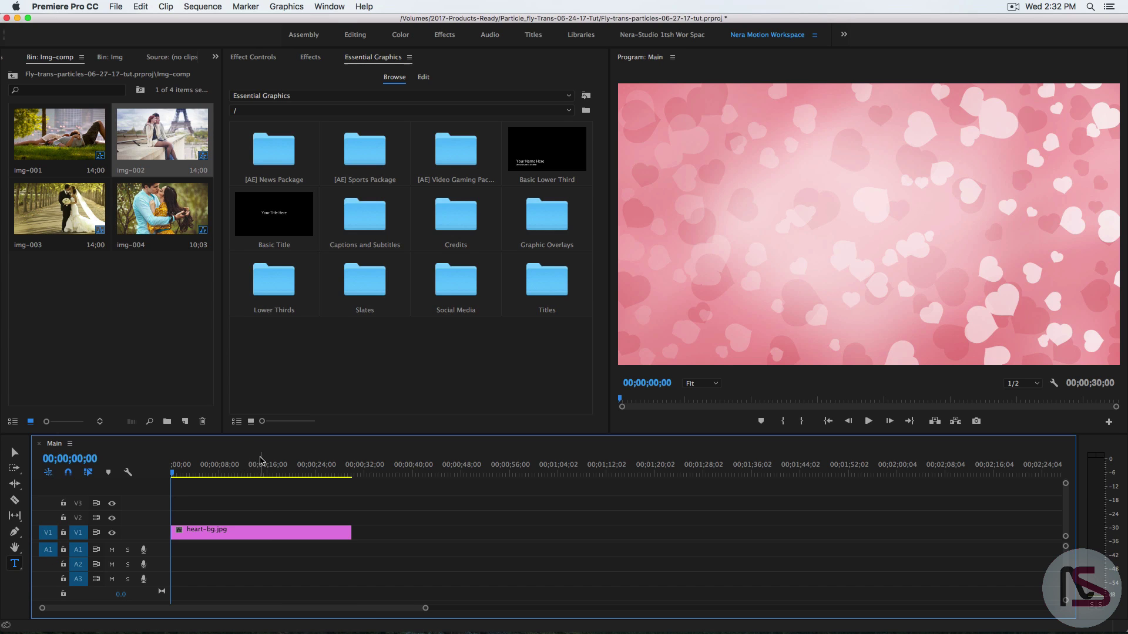
- Add the title text "My Memories Album" over the heart background at the start of the sequence
click(16, 566)
click(798, 222)
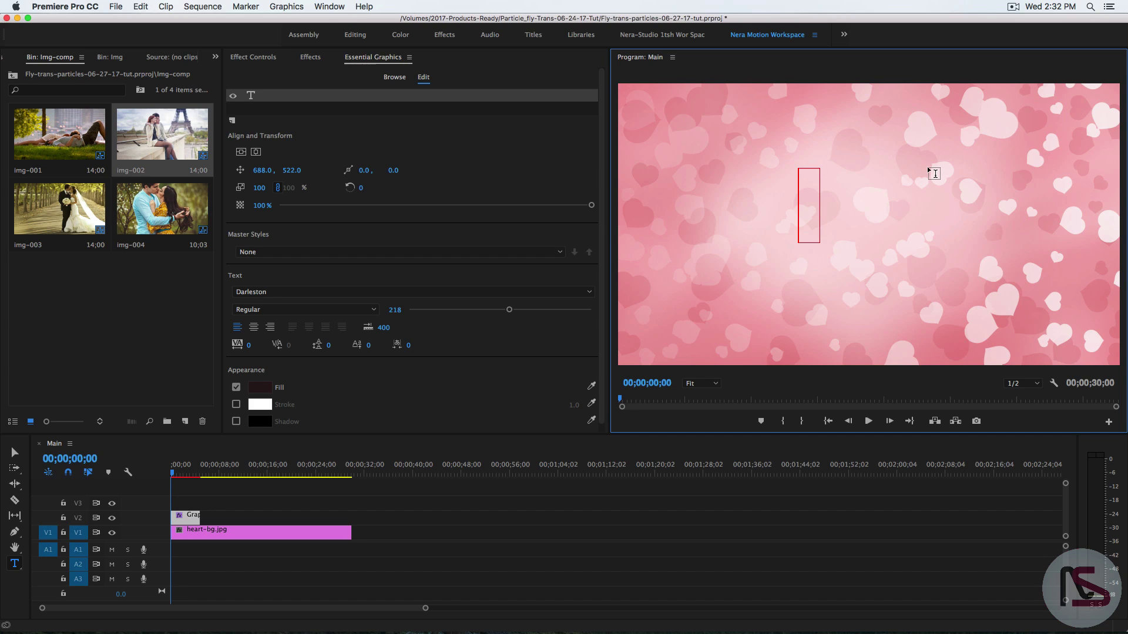
text(My memori)
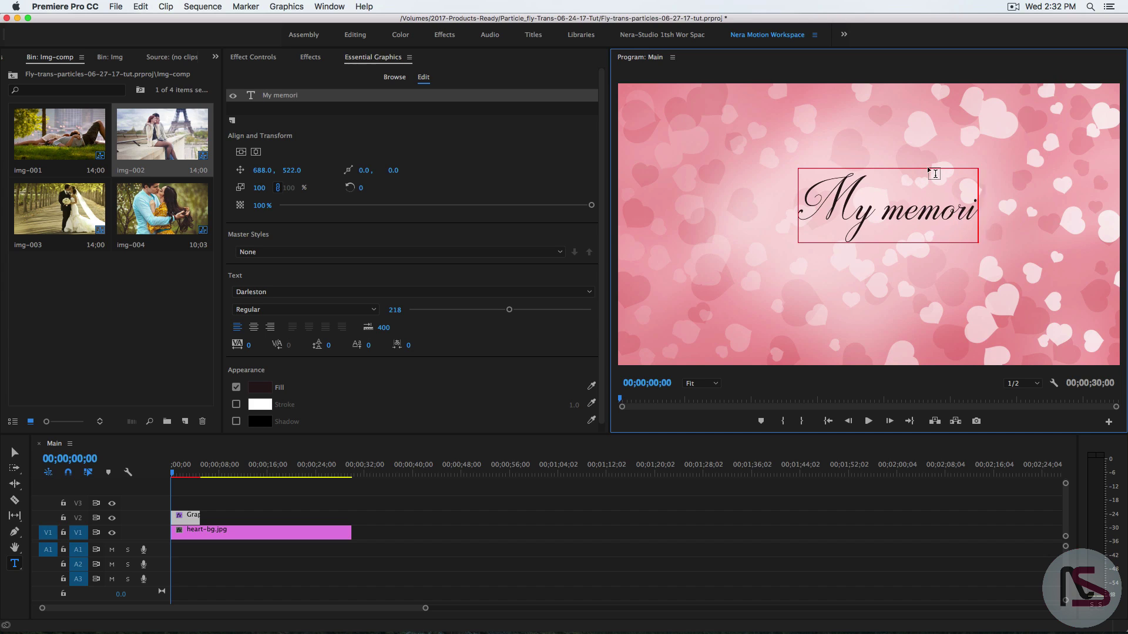
text(es Album)
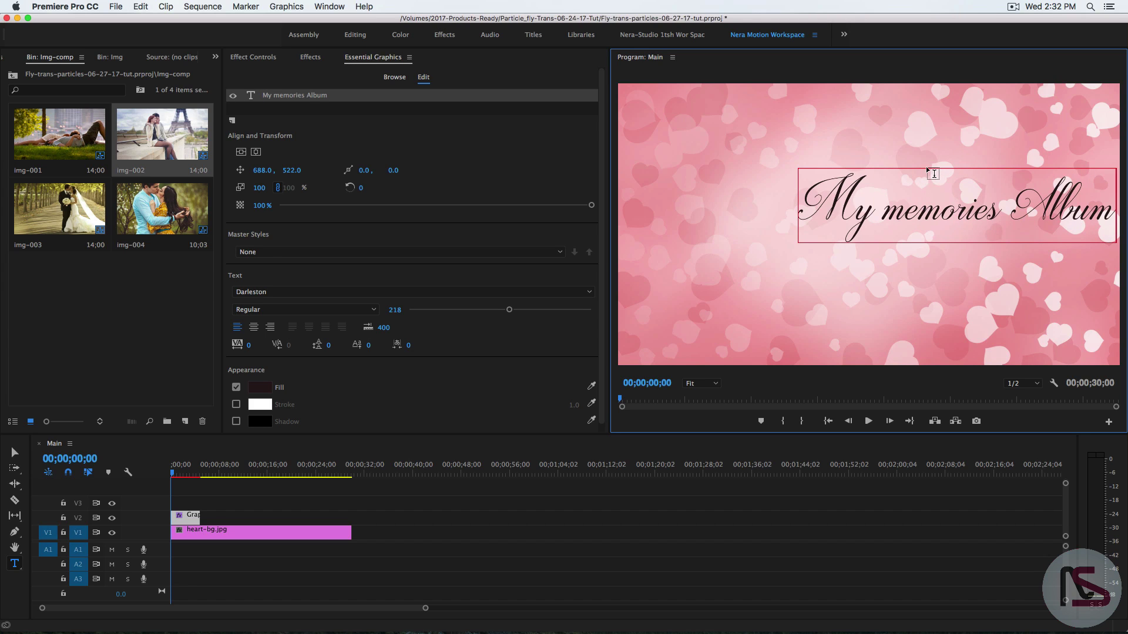
click(897, 215)
key(shift+Left)
text(M)
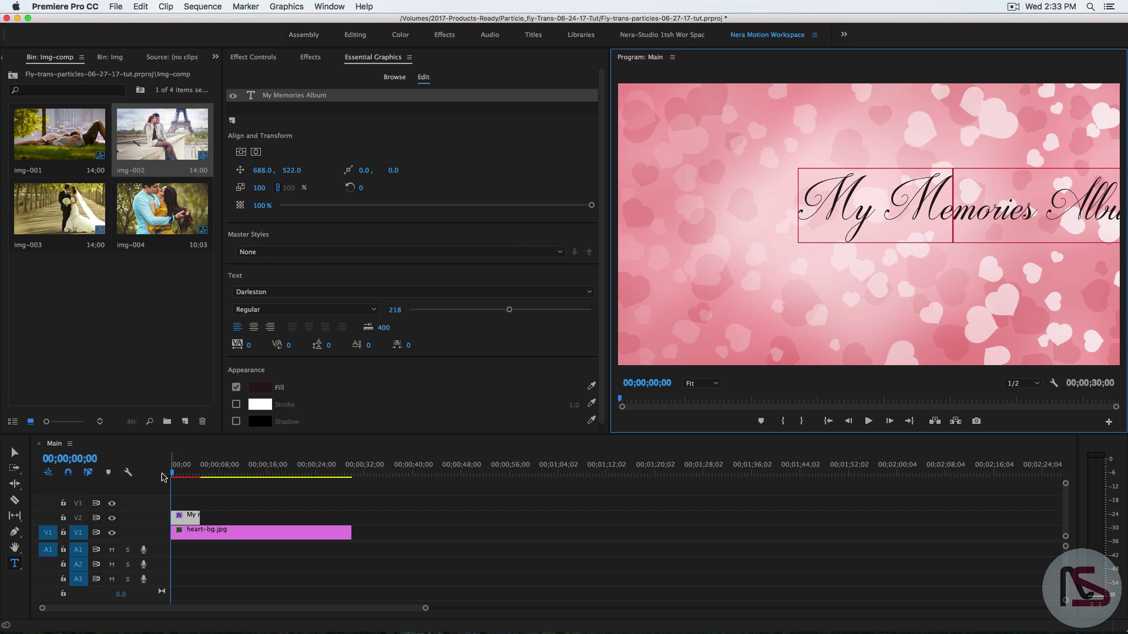
- Centre the My Memories Album title horizontally and vertically in the frame using Essential Graphics
click(14, 453)
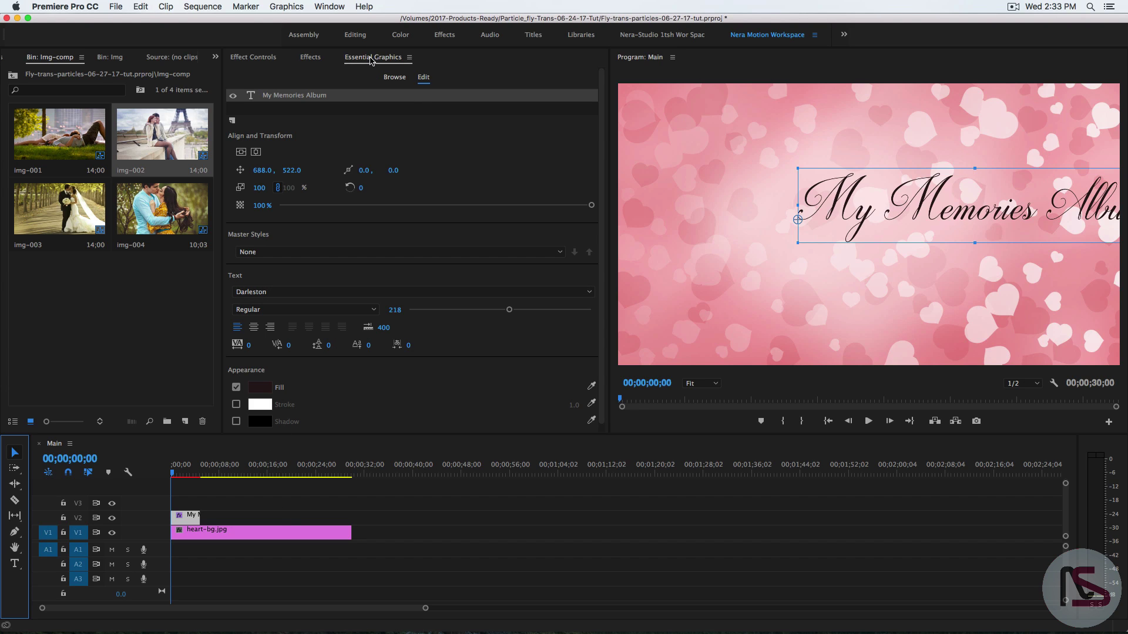
click(336, 7)
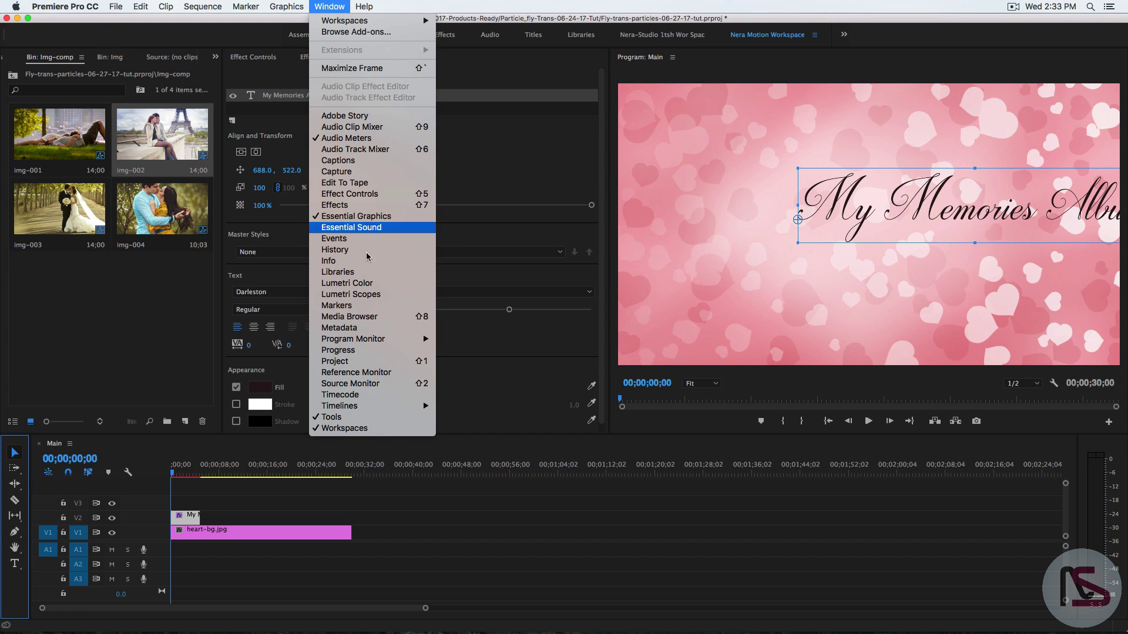
click(375, 217)
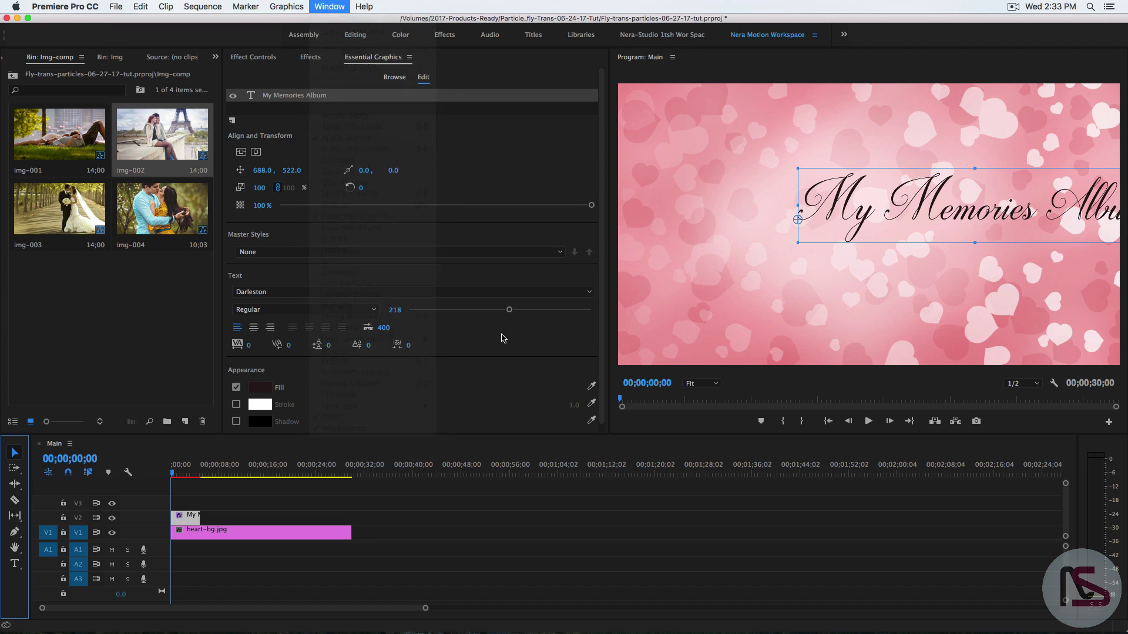
click(241, 153)
click(255, 153)
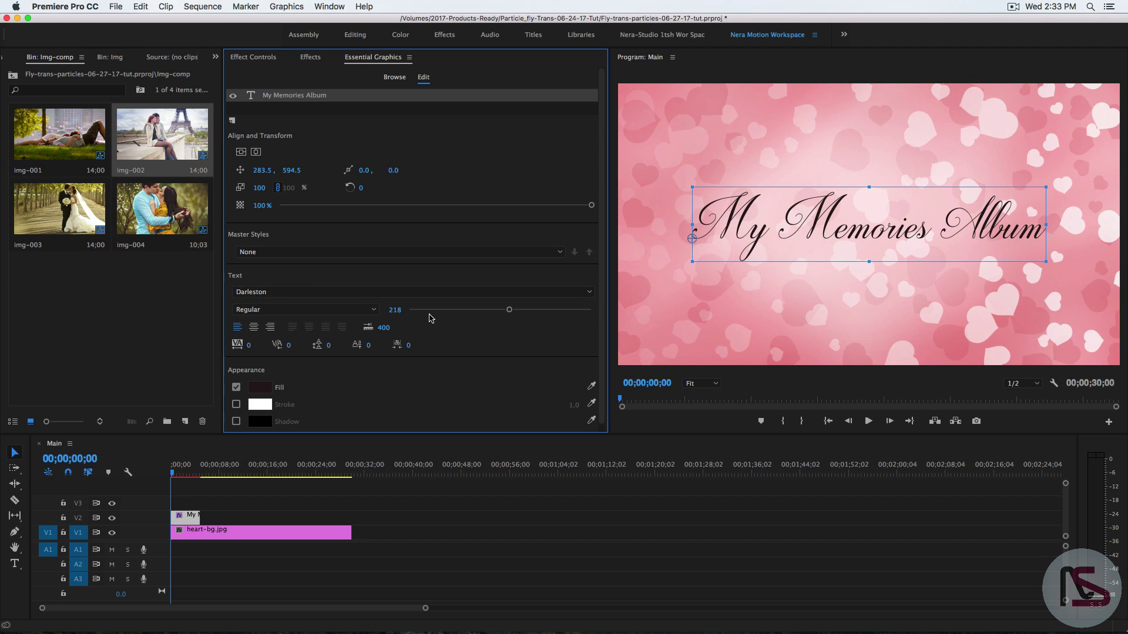
- Try centre paragraph alignment on the title text, and restore left alignment
click(255, 330)
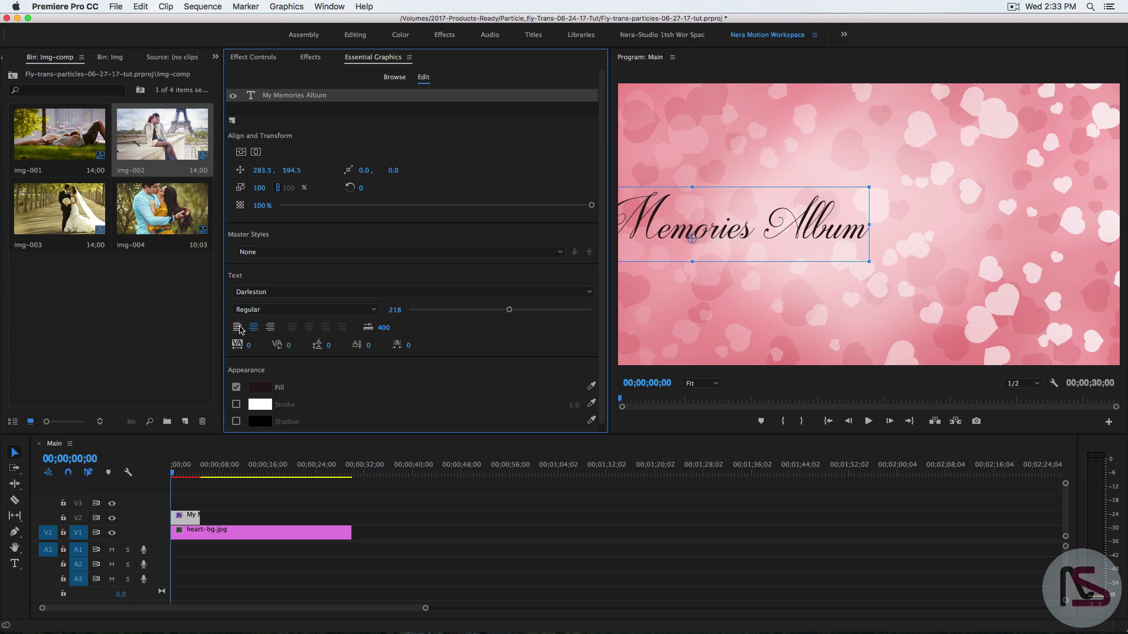
click(238, 328)
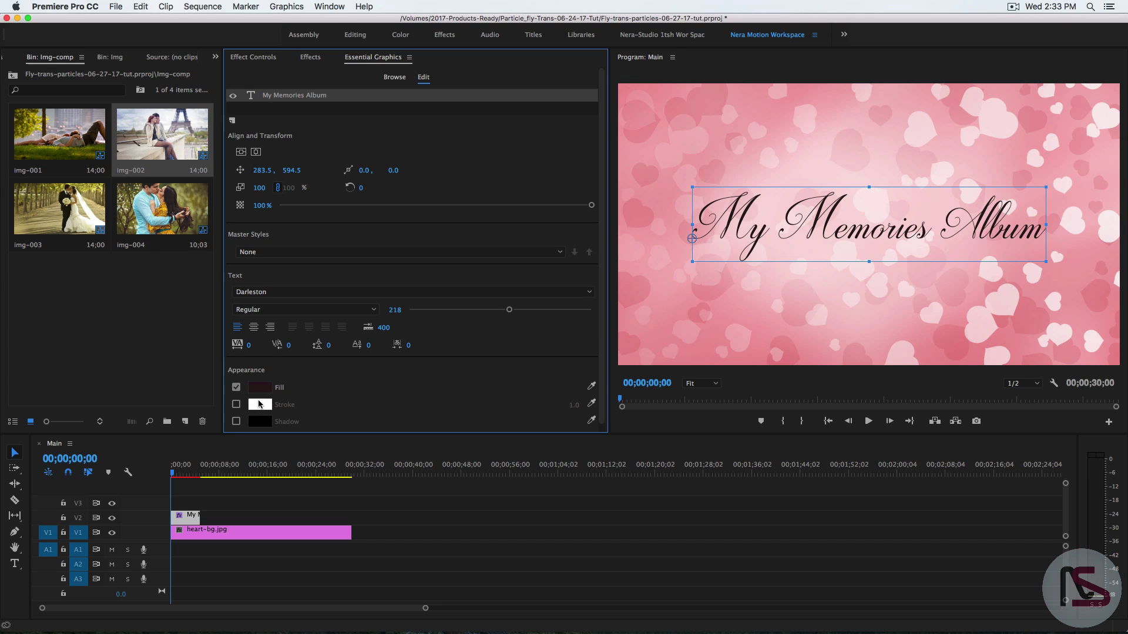
- Extend the title clip to about 12 seconds and place the first Footage bin video above it on V3 at the sequence start
click(188, 521)
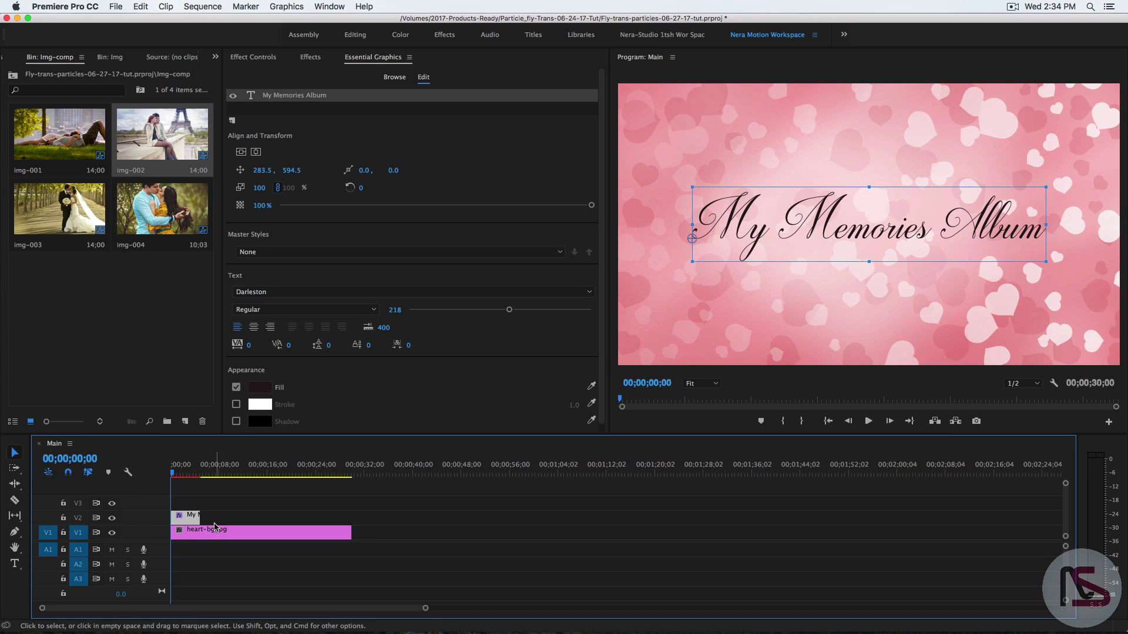
drag(199, 516, 244, 516)
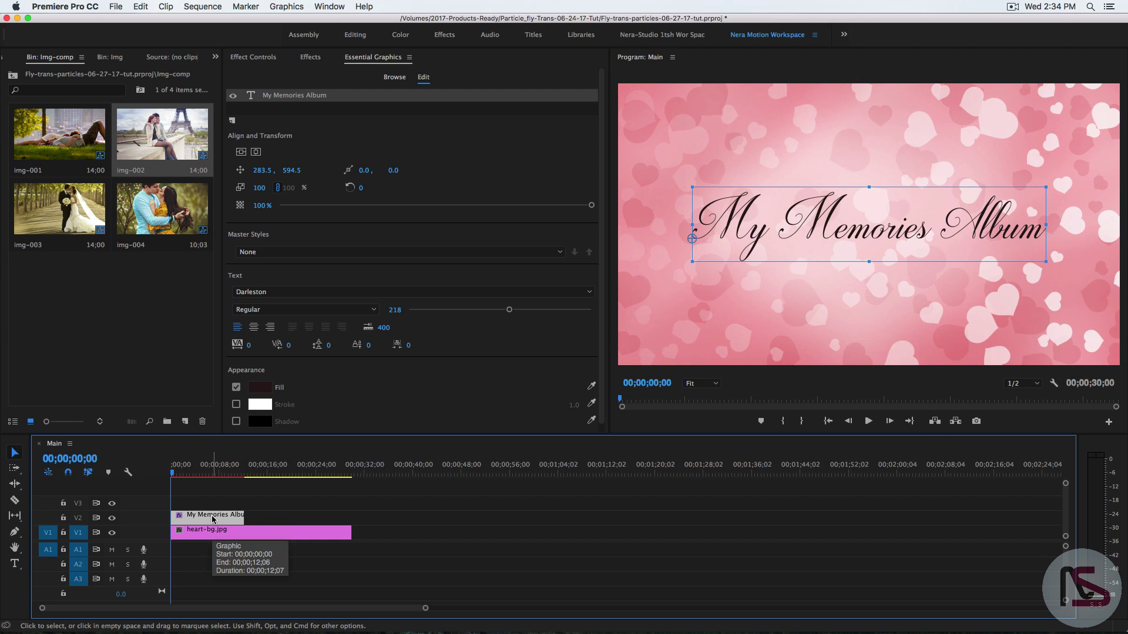
click(167, 58)
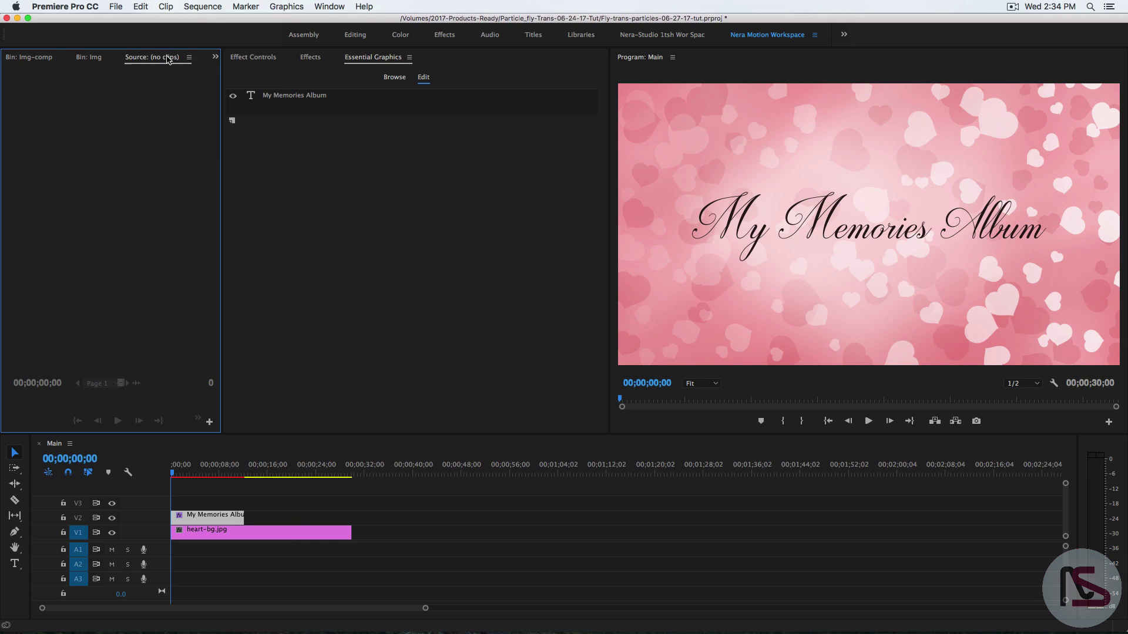
click(215, 56)
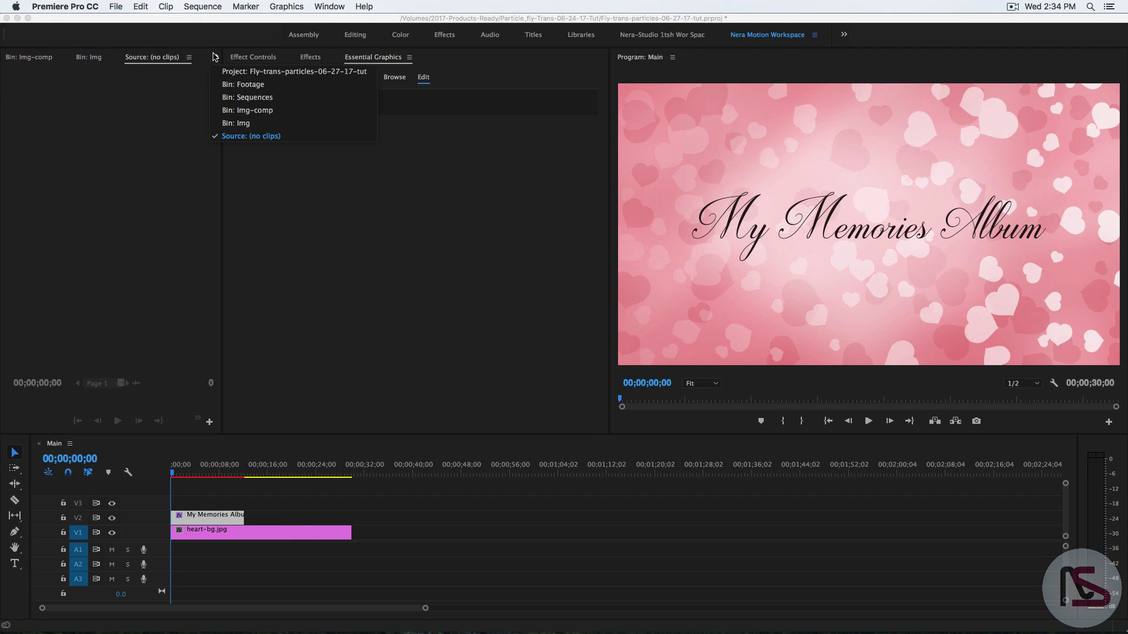
click(247, 87)
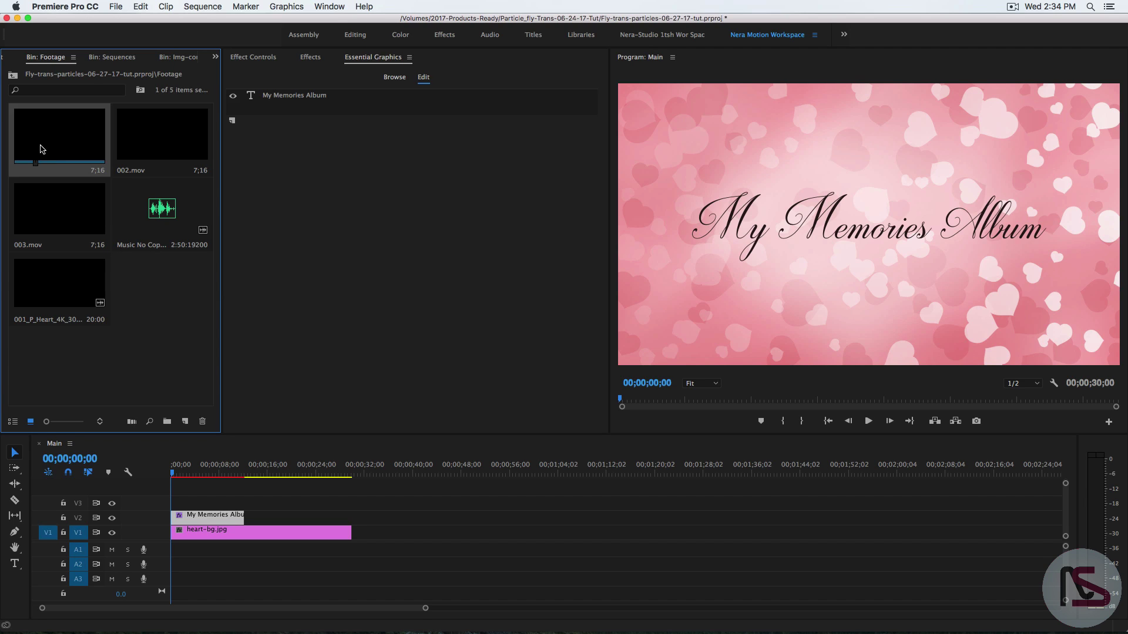
drag(58, 156, 192, 506)
- Match the title clip's length to the matte video above it, and nest both clips as a sequence named "Main Title"
right_click(203, 511)
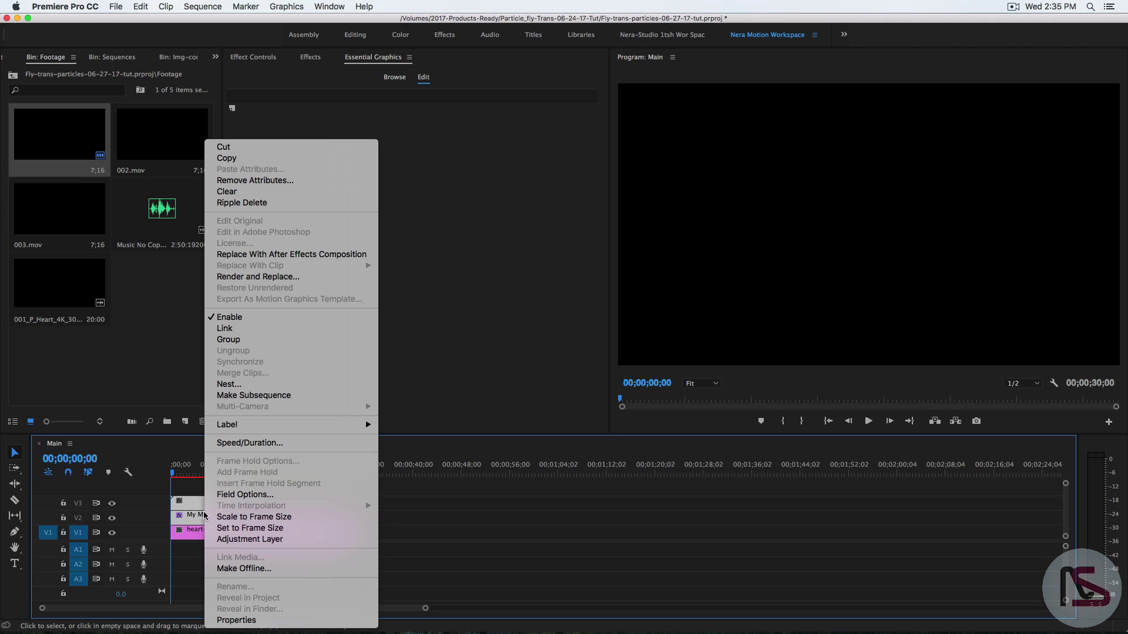
click(259, 385)
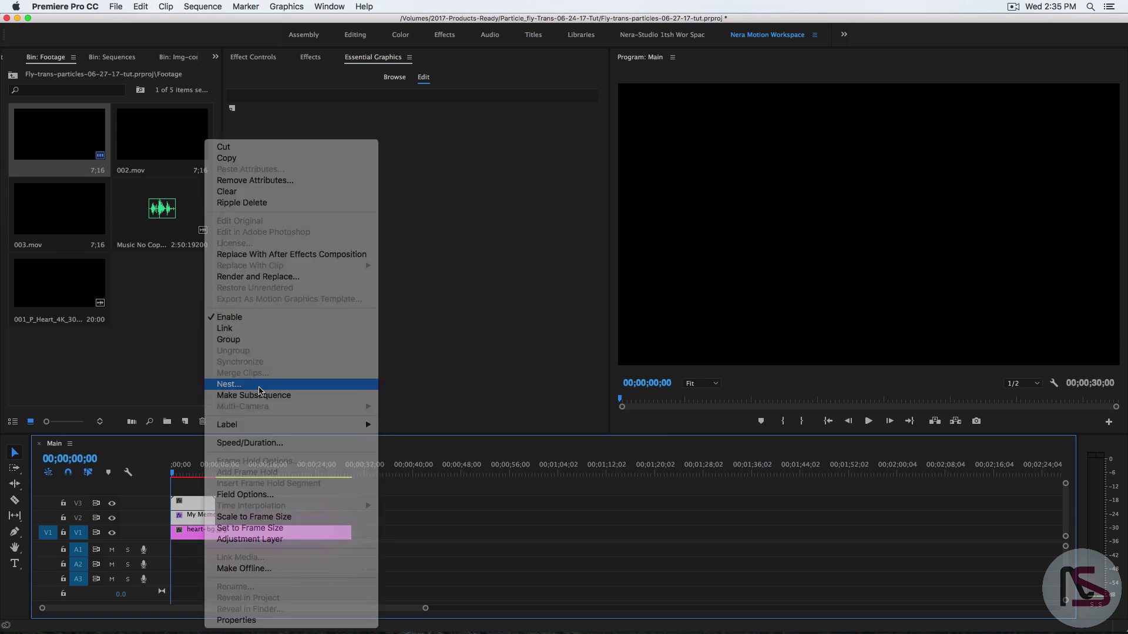
text(Main Title)
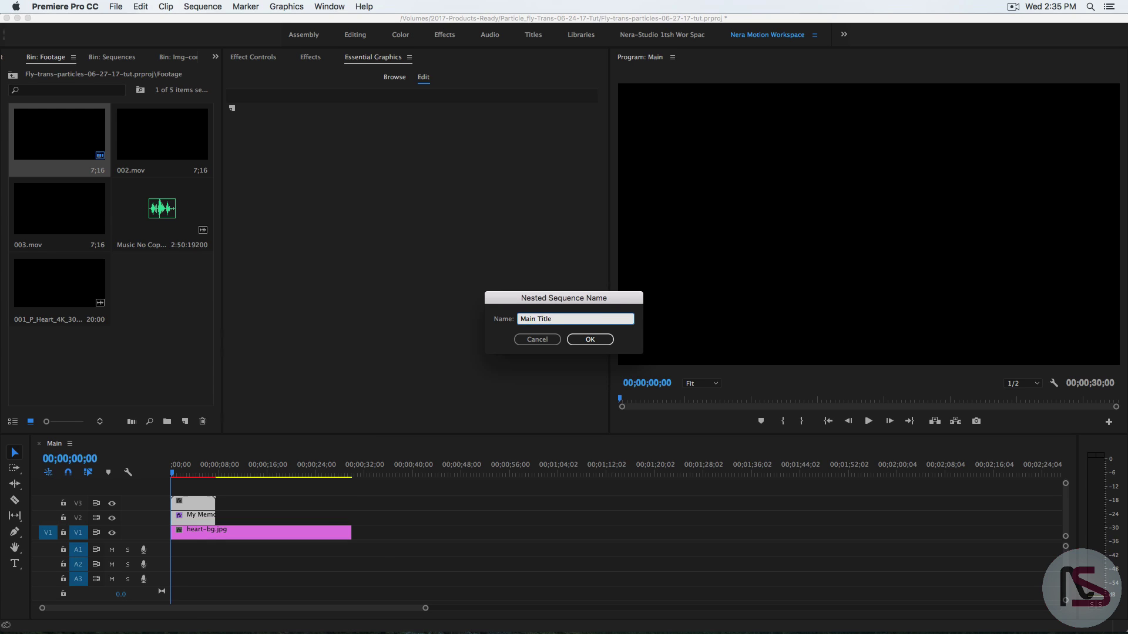
key(Return)
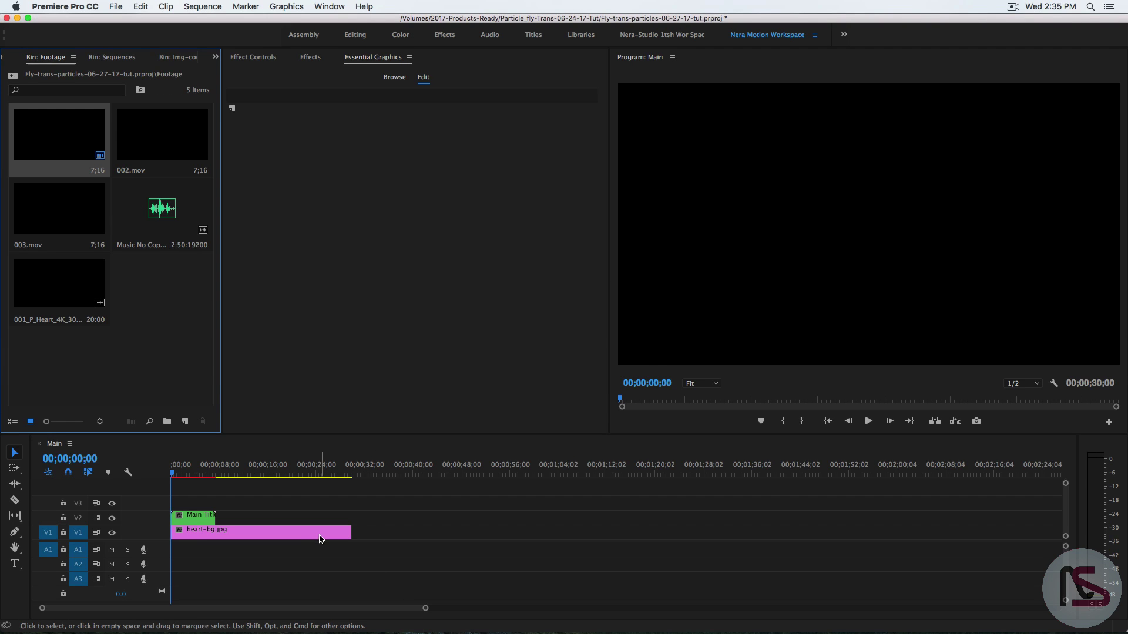
- Open the Main Title nested sequence and move its title and matte clips down one track to V1 and V2
key(equal)
key(equal)
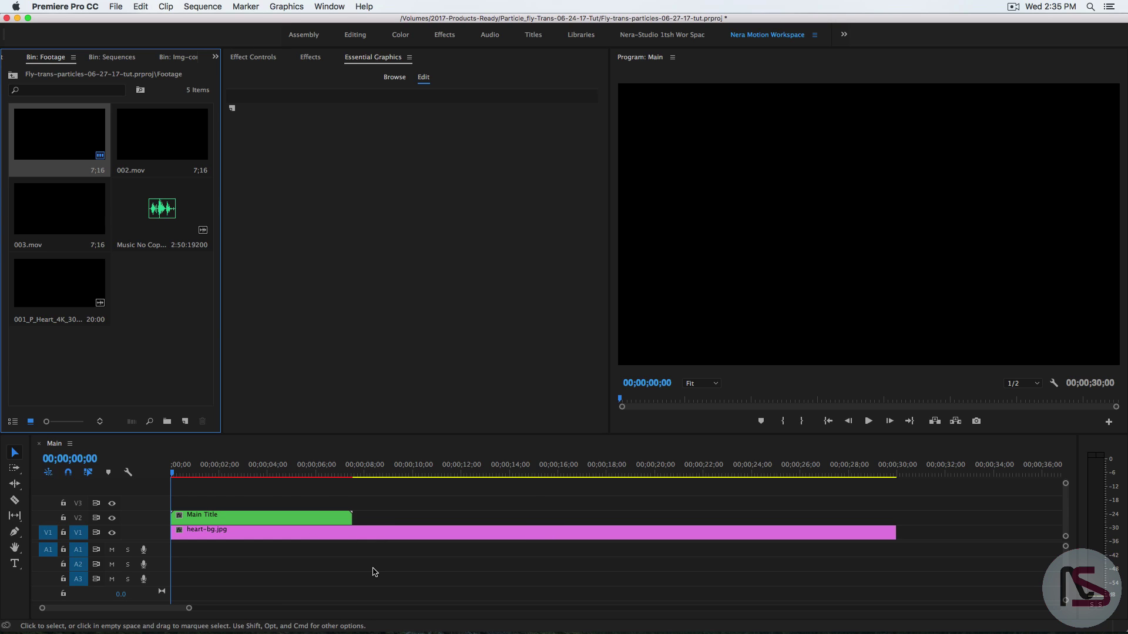
double_click(314, 517)
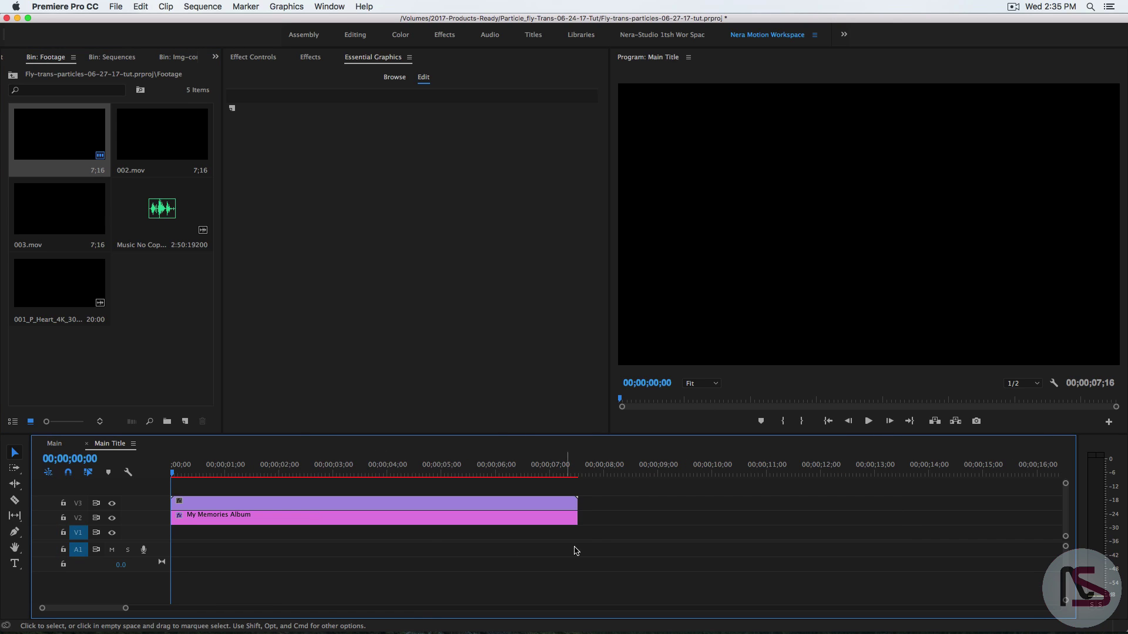
drag(613, 523, 378, 531)
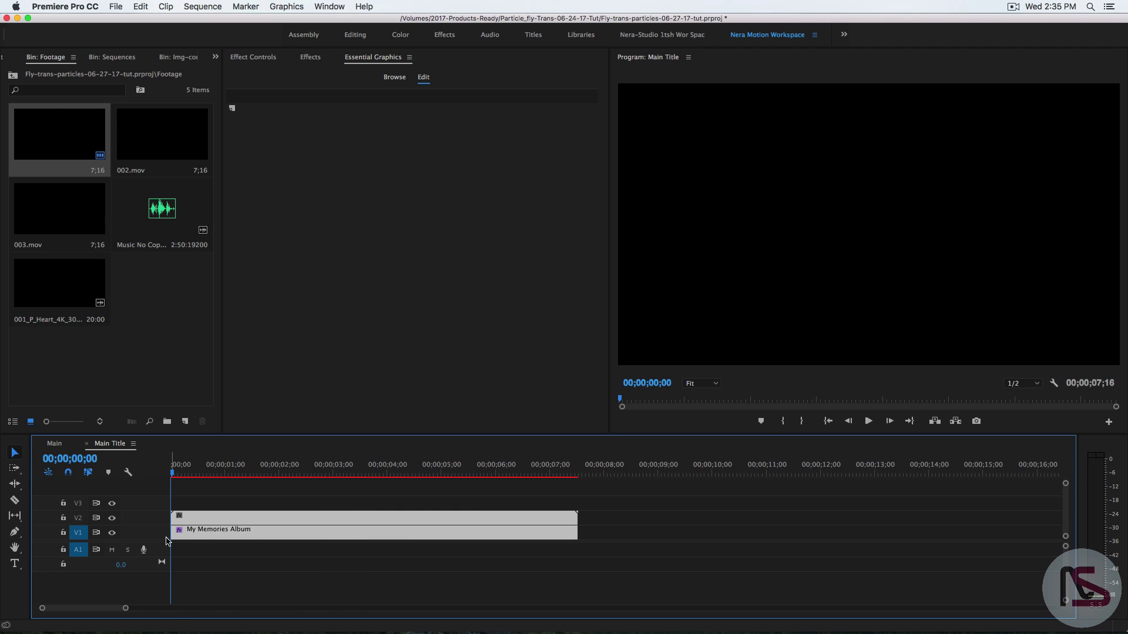
click(661, 563)
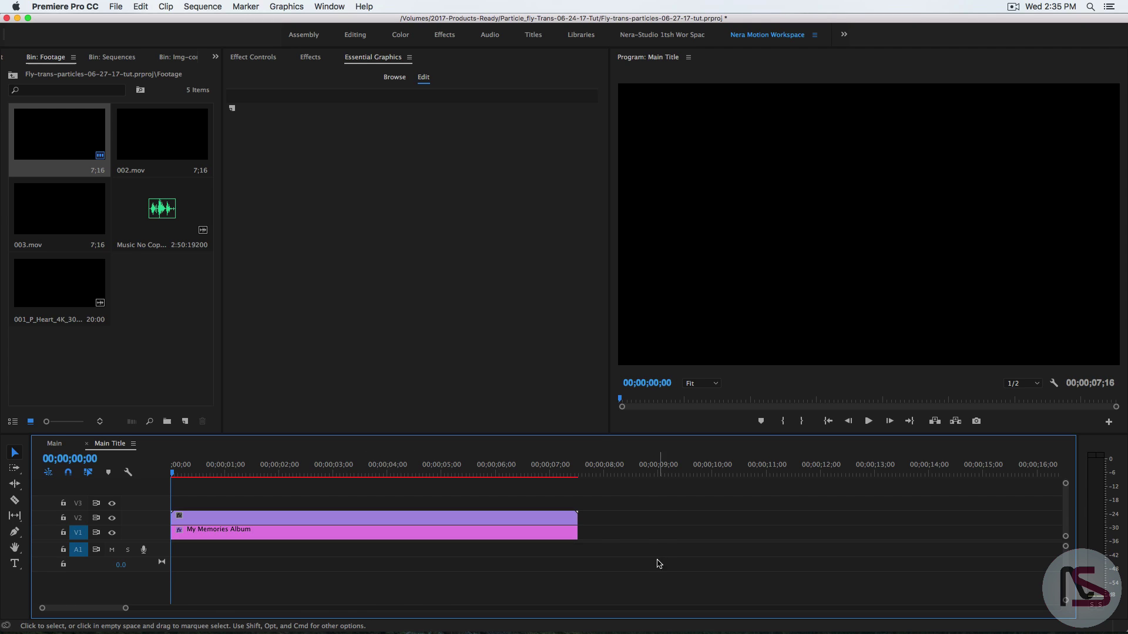
- Set the scale of the matte clip on V2 to 50 and preview the matte at 00;00;01;04
click(520, 521)
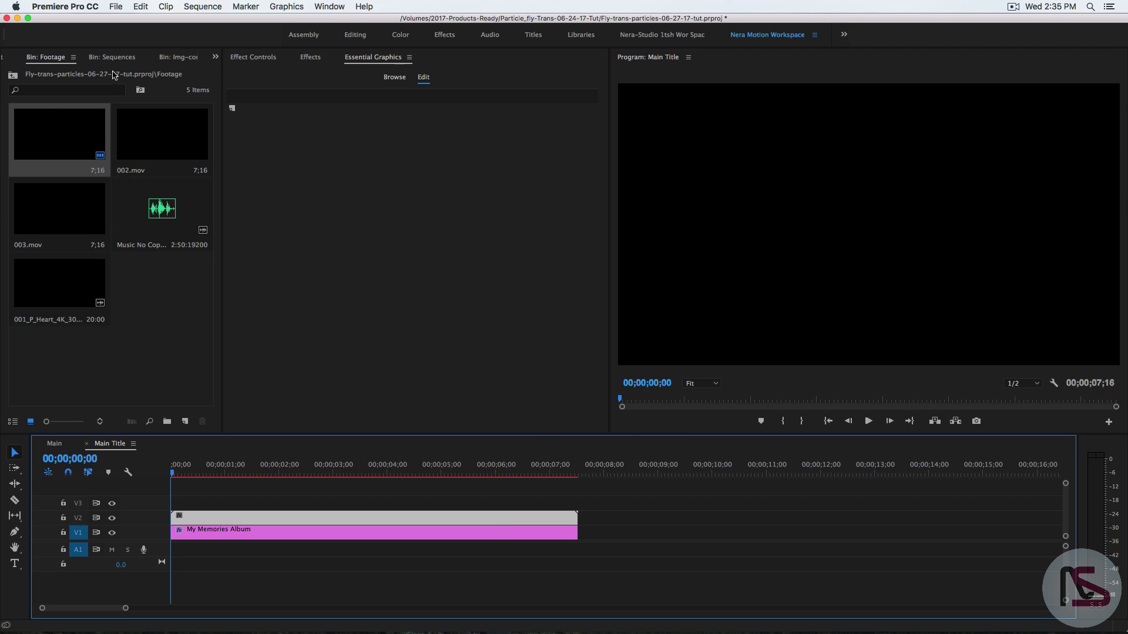
click(306, 57)
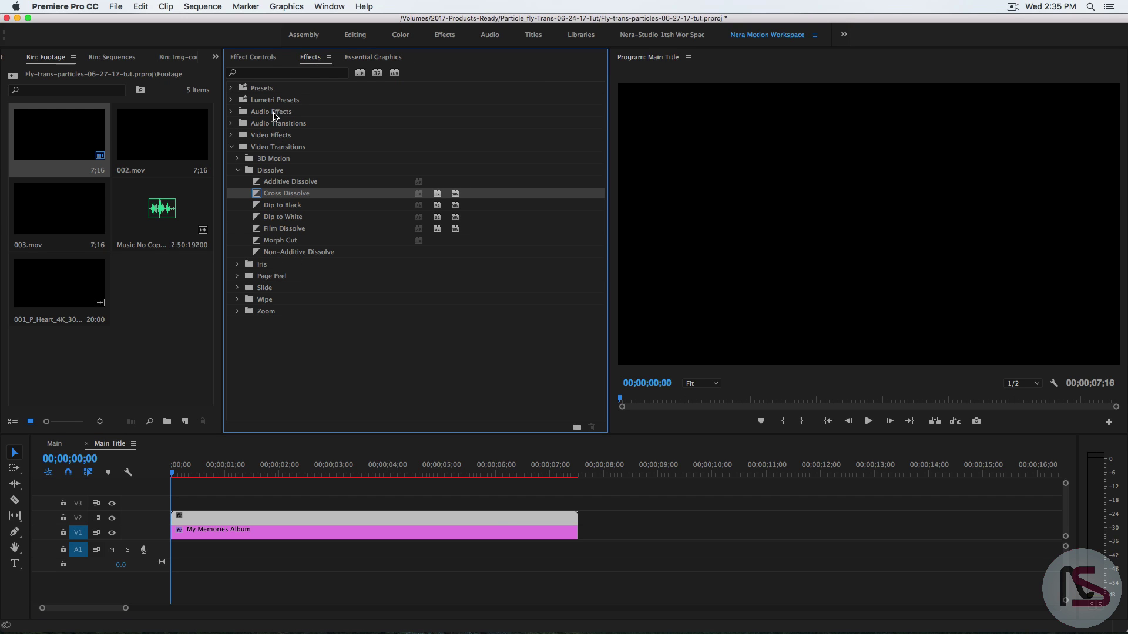
click(267, 58)
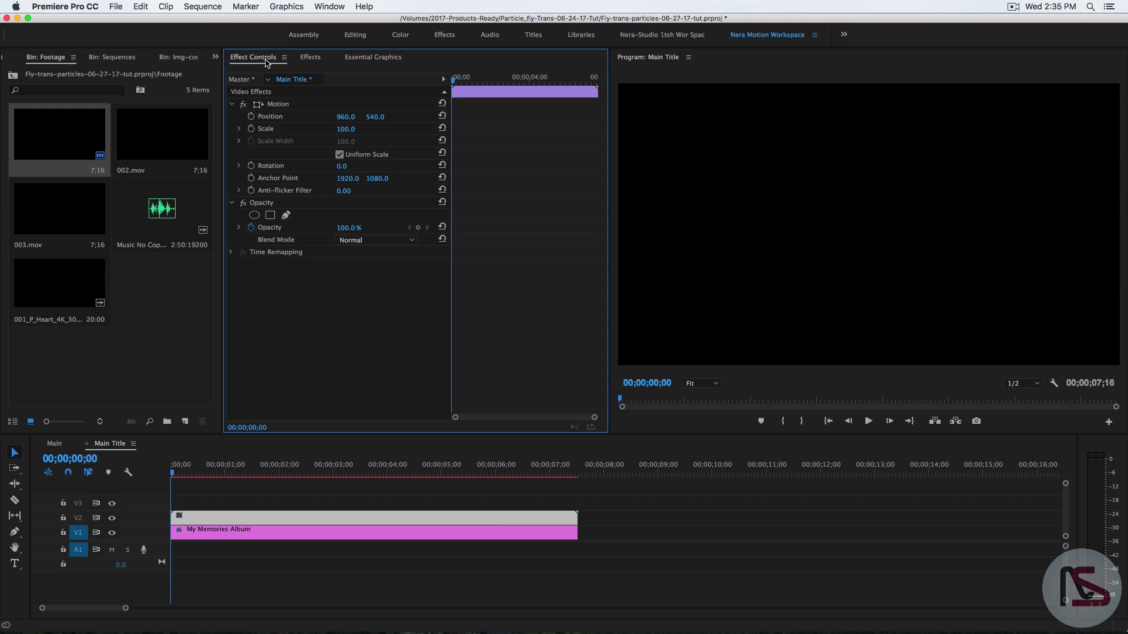
click(349, 128)
text(50)
key(Return)
drag(172, 478, 231, 477)
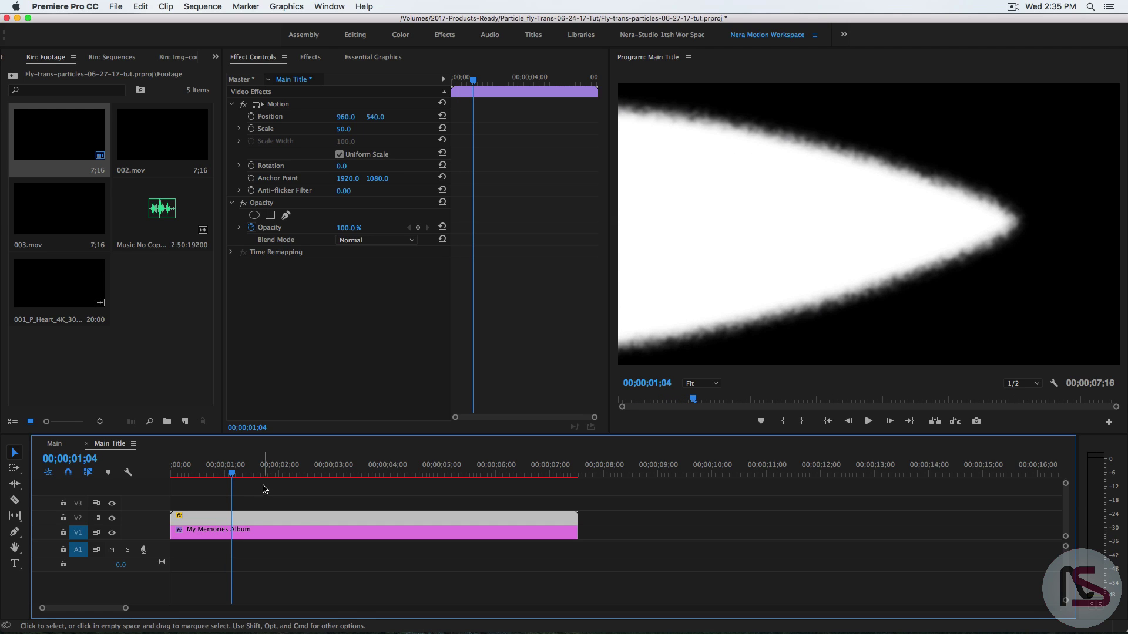
- Find the Track Matte Key effect and apply it to the My Memories Album title clip
click(301, 534)
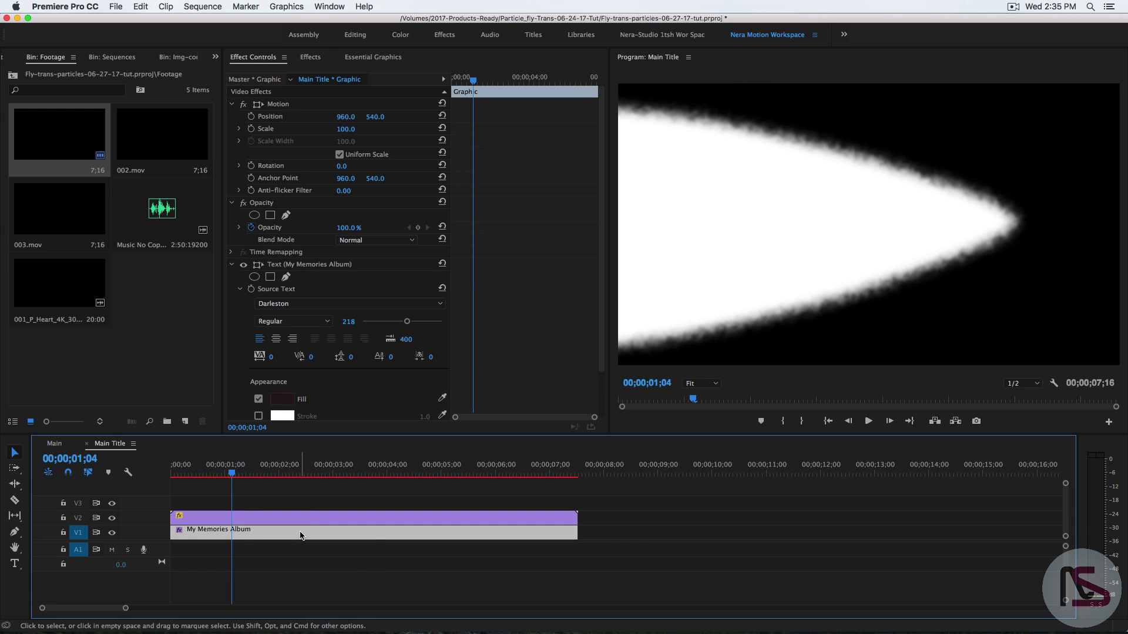
click(308, 57)
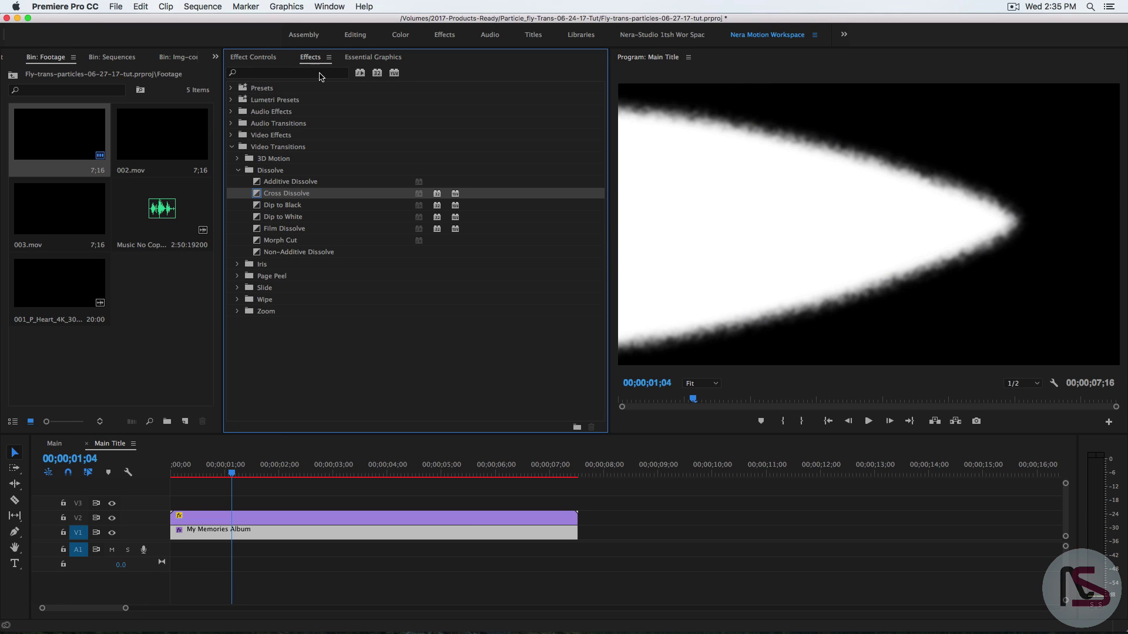
click(321, 77)
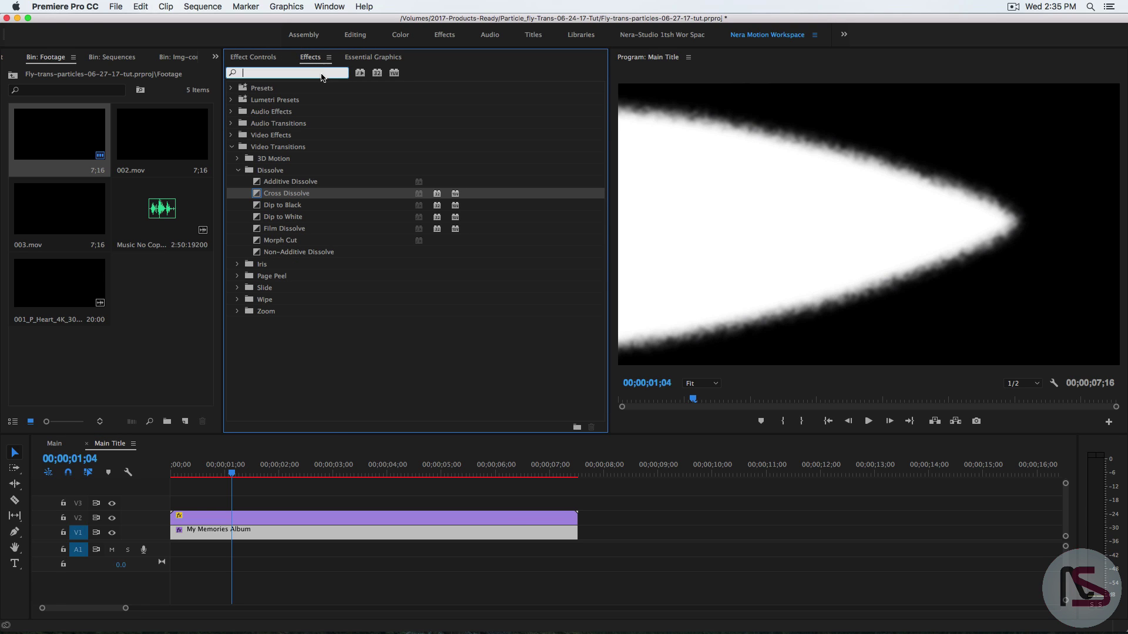
text(Ta)
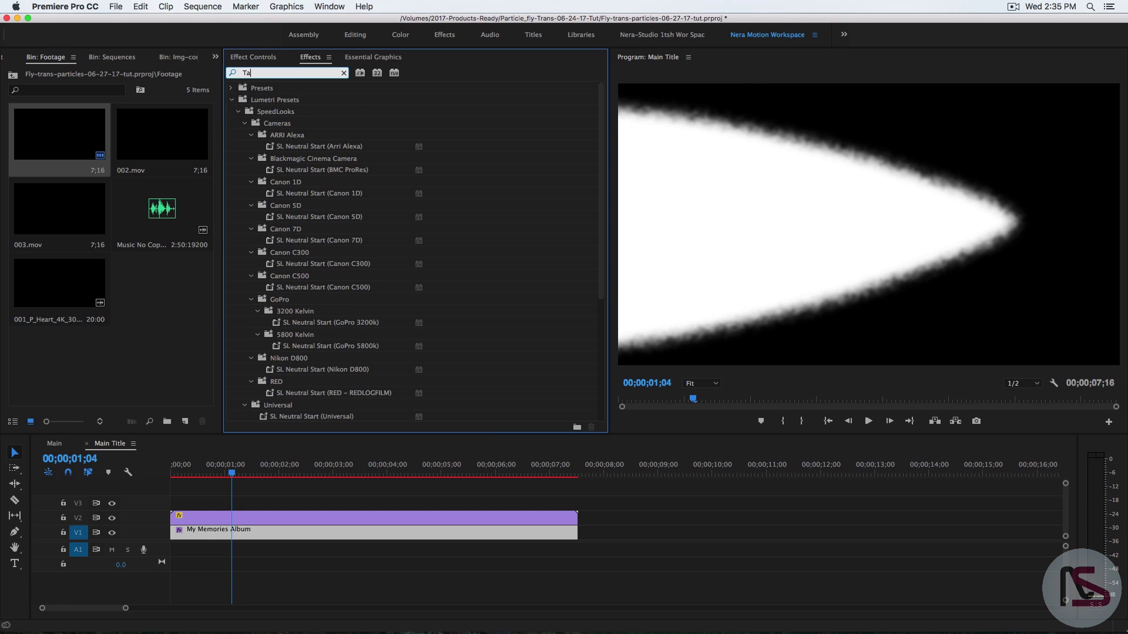
text(ac)
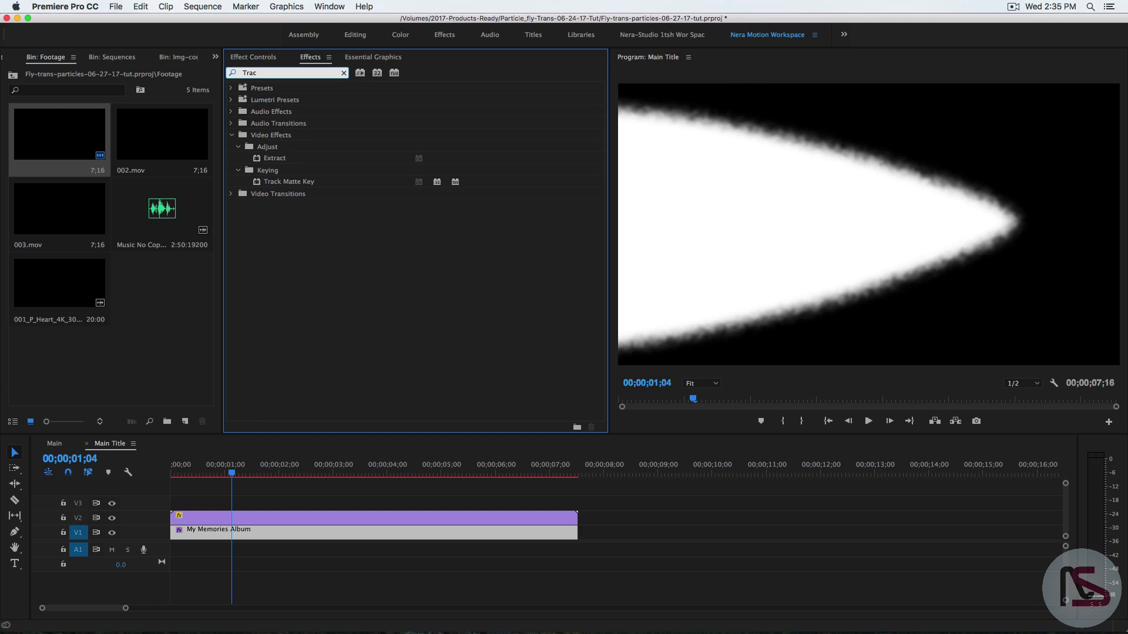
click(298, 184)
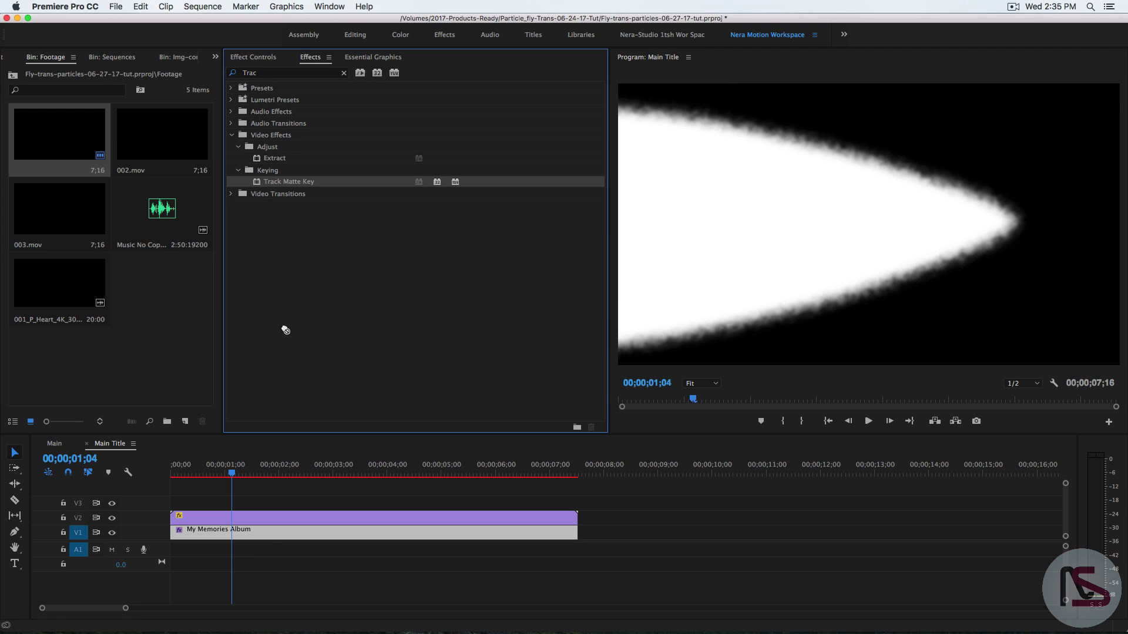
drag(285, 331, 264, 539)
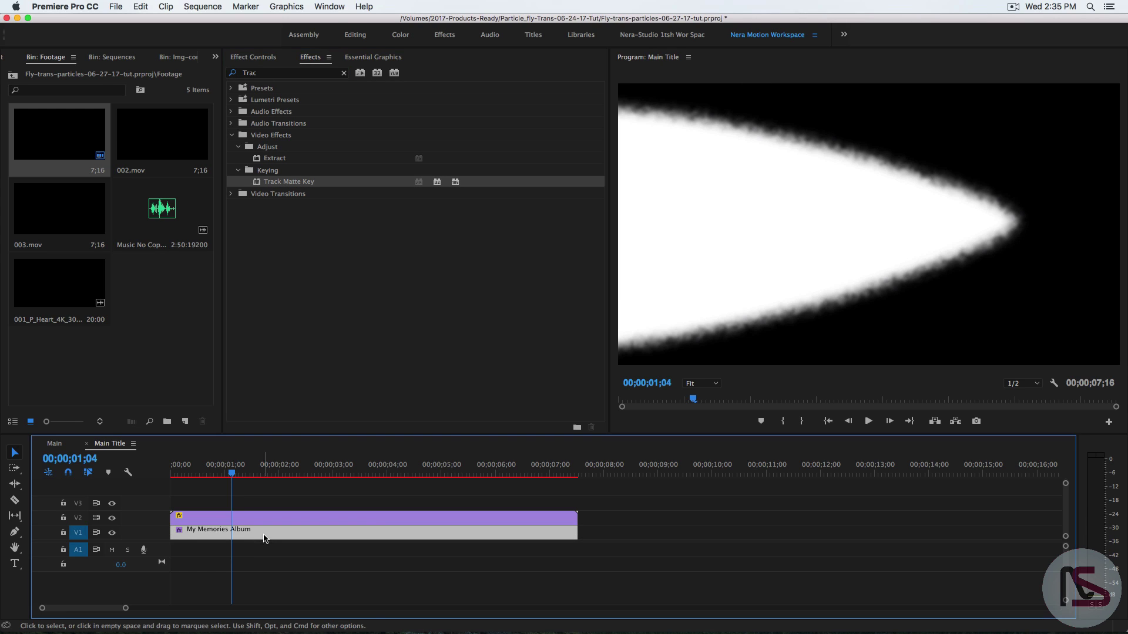
- Set the title's Track Matte Key to use Video 2 with Matte Luma compositing, and preview the title reveal
click(264, 59)
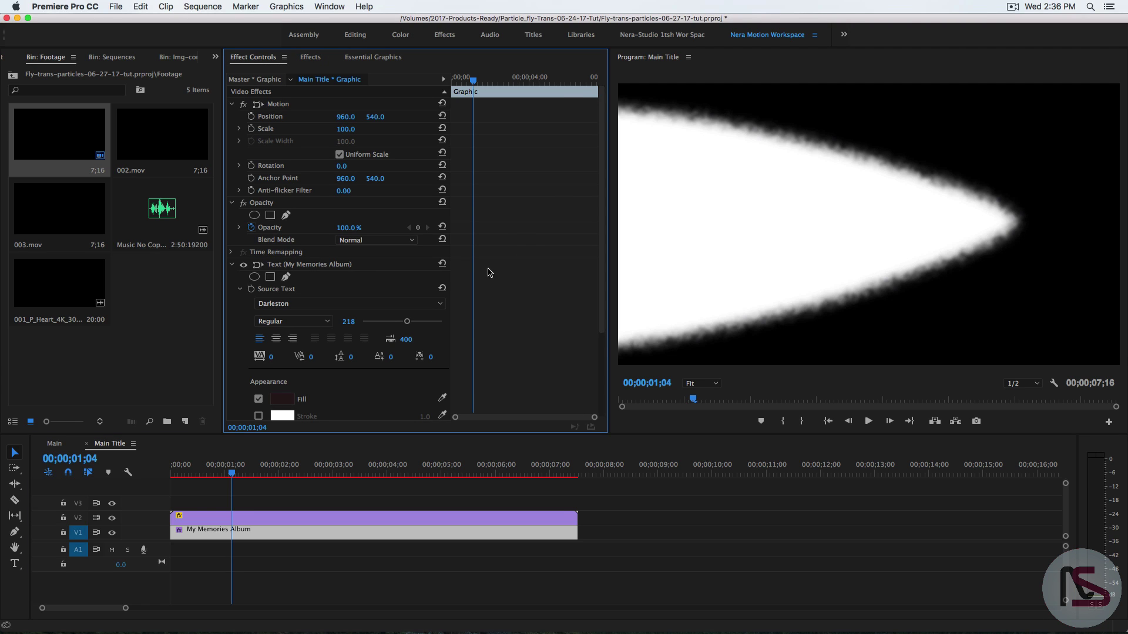
scroll(598, 156, down, 5)
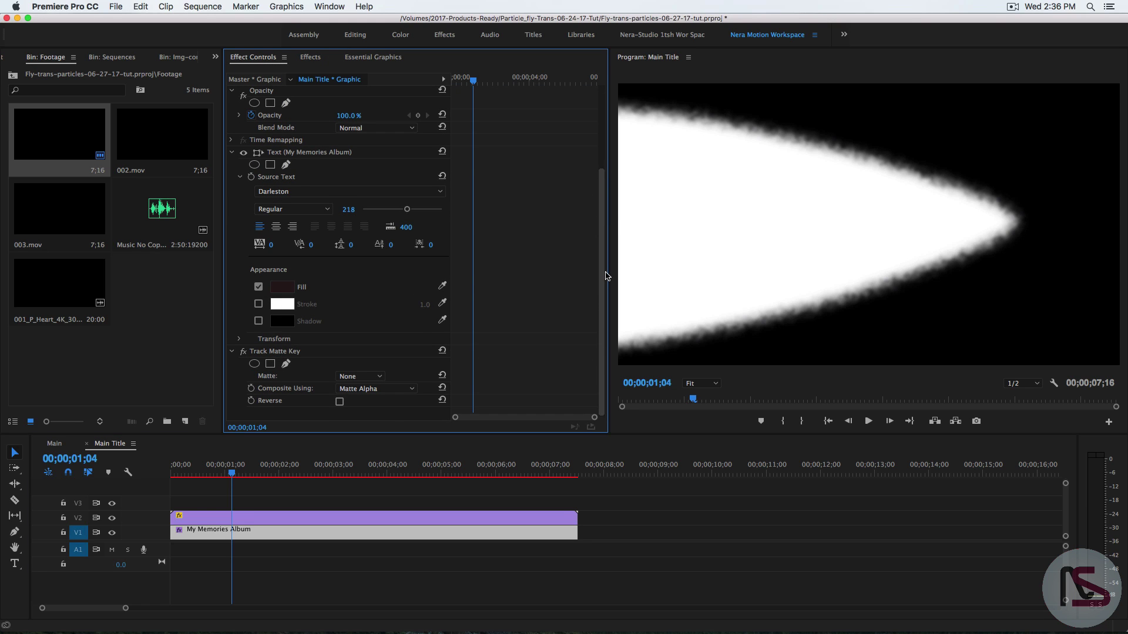
click(370, 376)
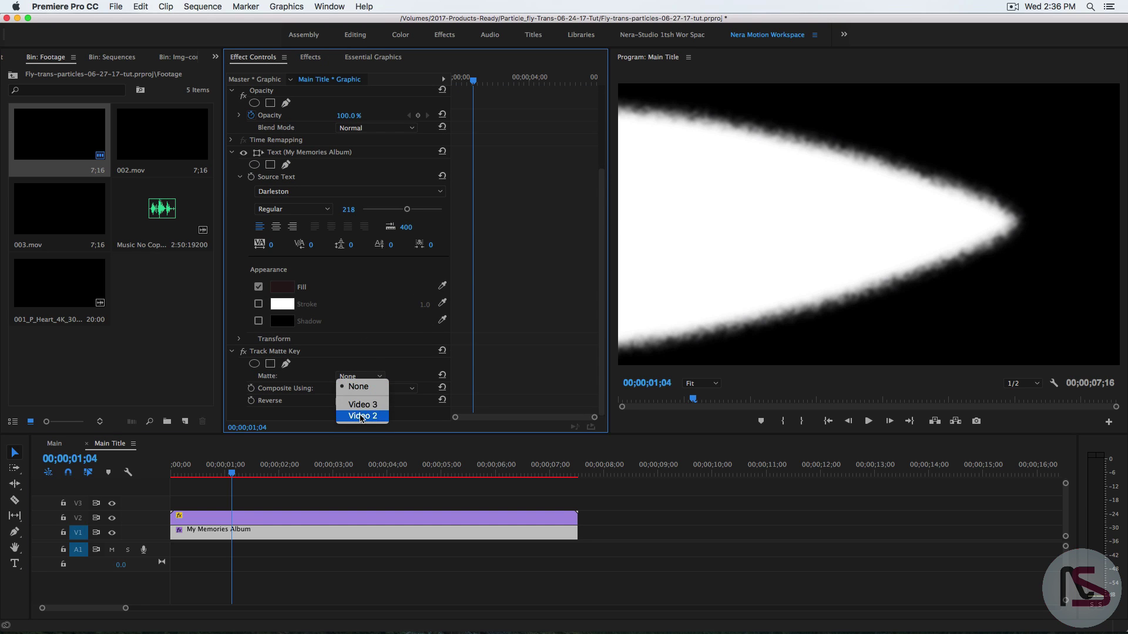
click(361, 414)
click(390, 394)
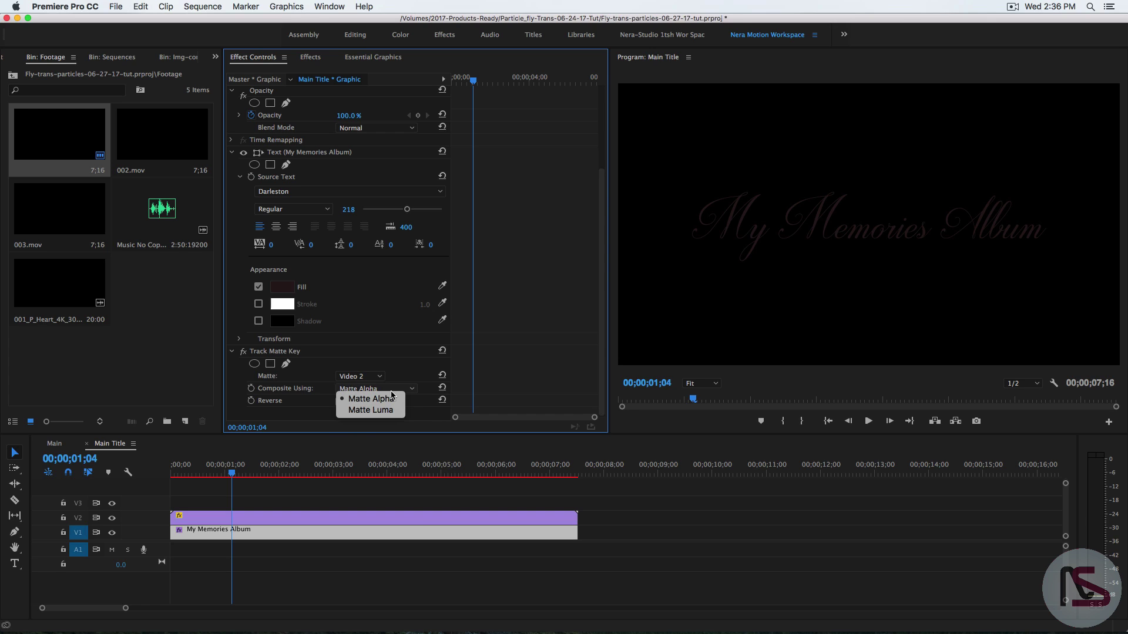
click(376, 411)
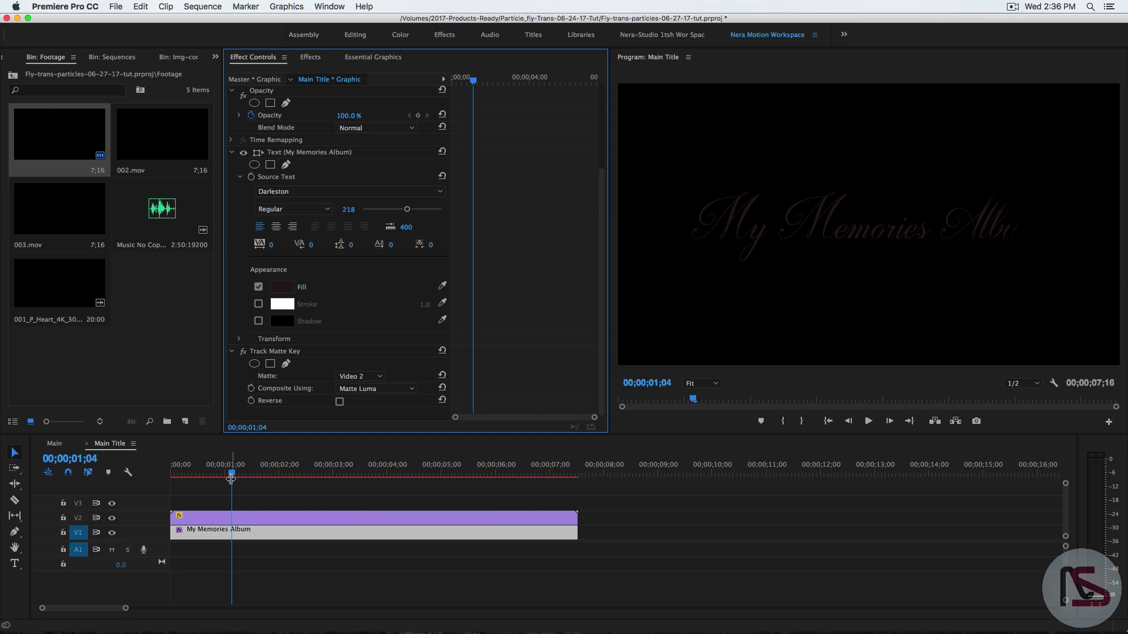
drag(232, 476, 292, 492)
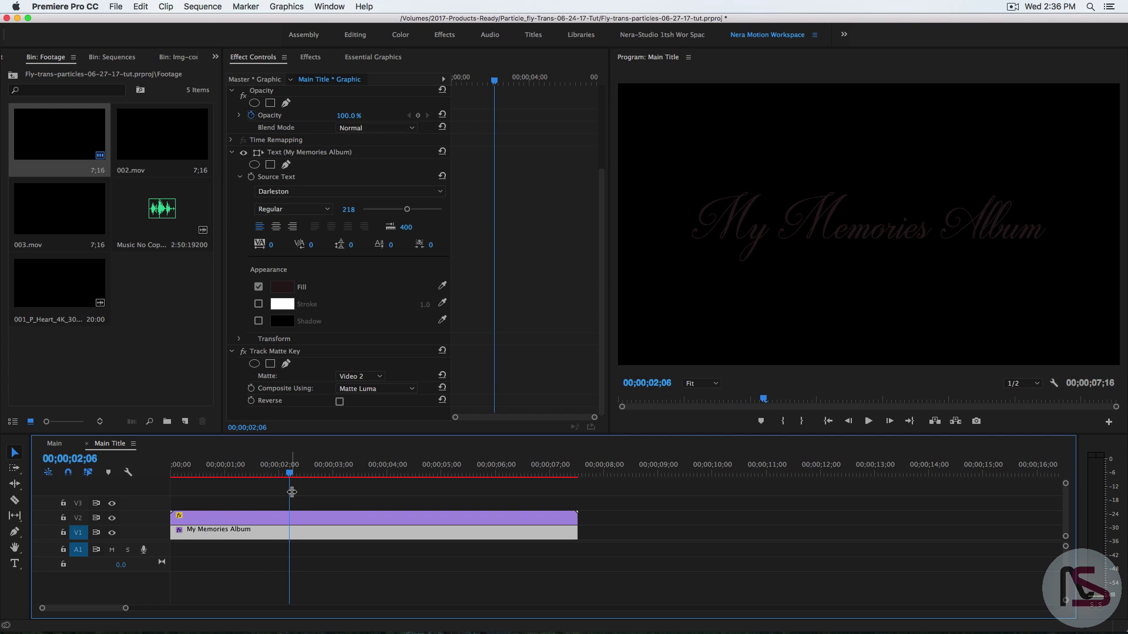
- Copy the configured Track Matte Key effect from the title clip
click(603, 275)
click(290, 353)
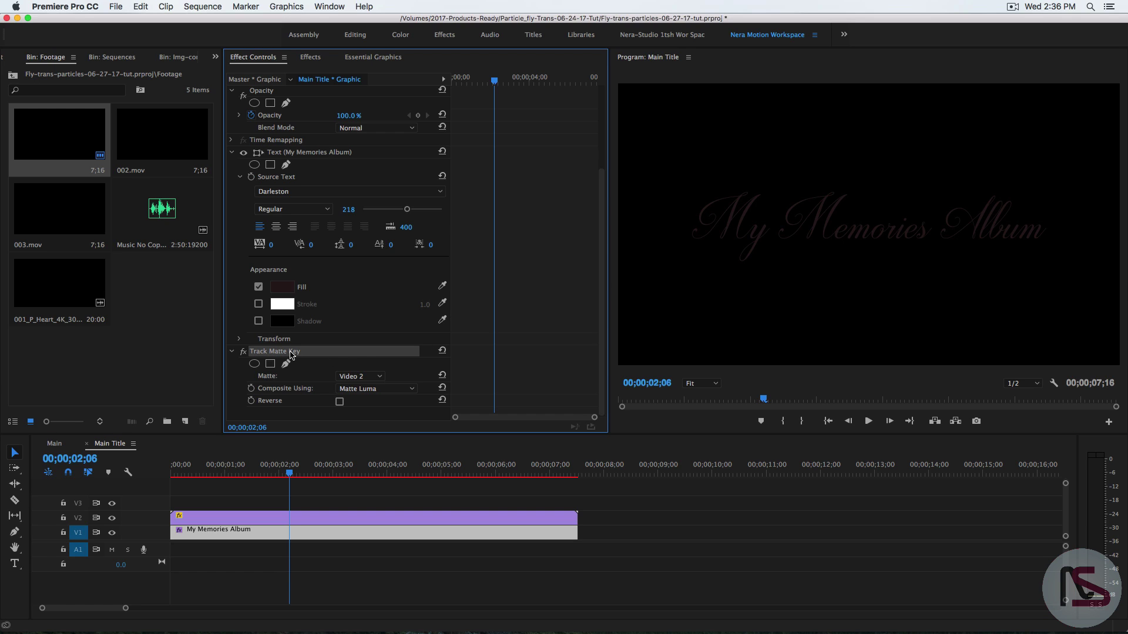
right_click(291, 354)
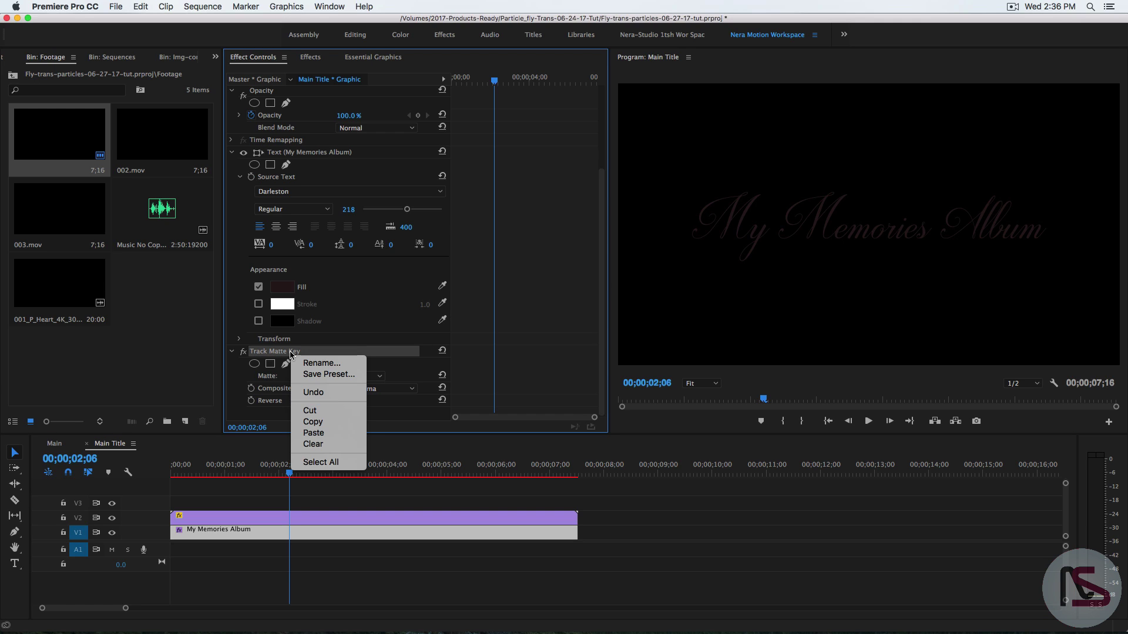
click(329, 429)
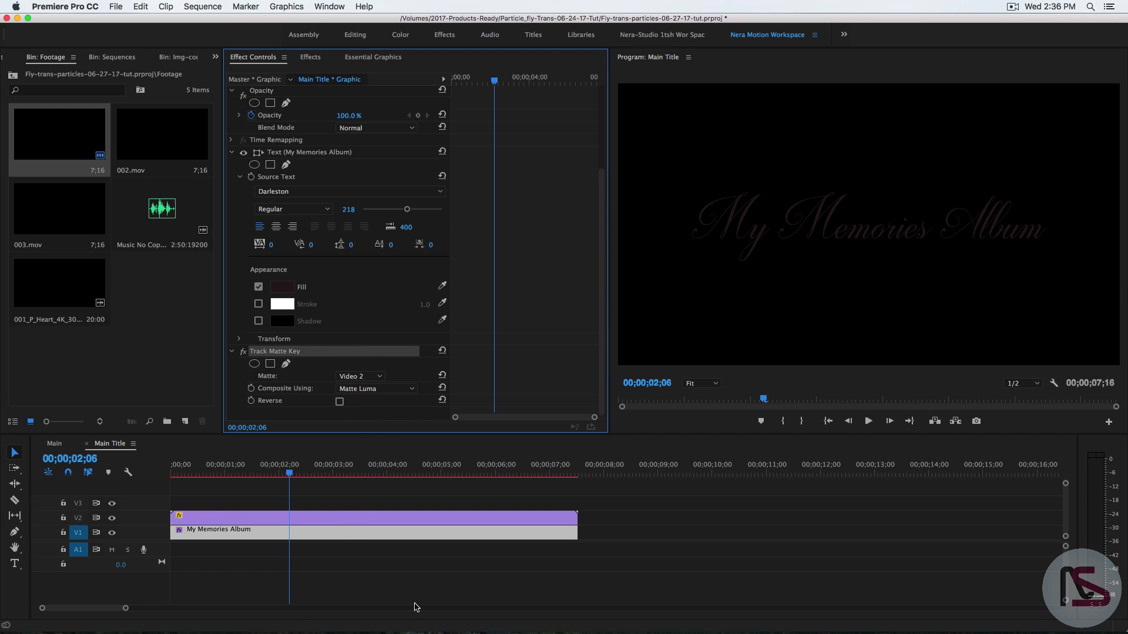
- In the Main sequence, place img-002 from the Img-comp bin on V2 directly after the Main Title clip
click(58, 445)
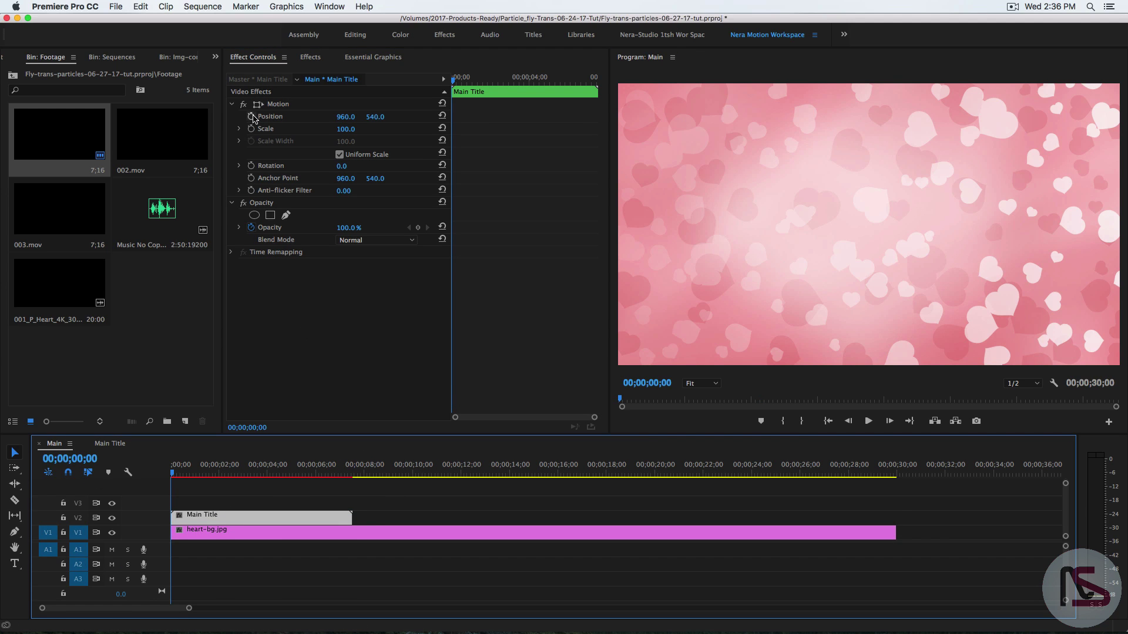
click(192, 57)
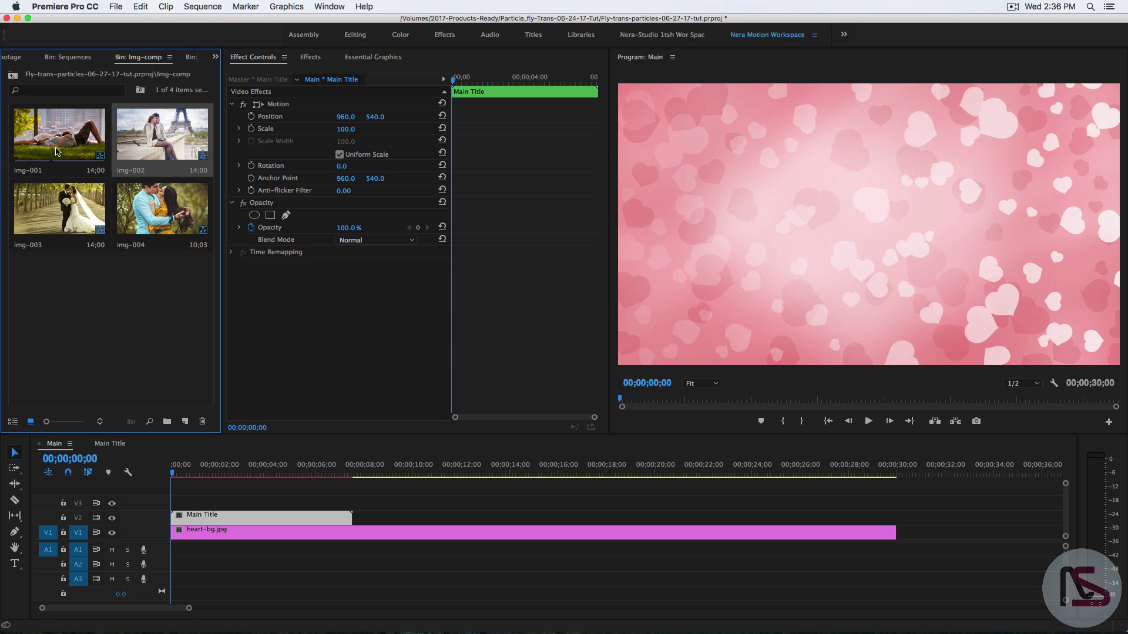
click(60, 136)
click(155, 137)
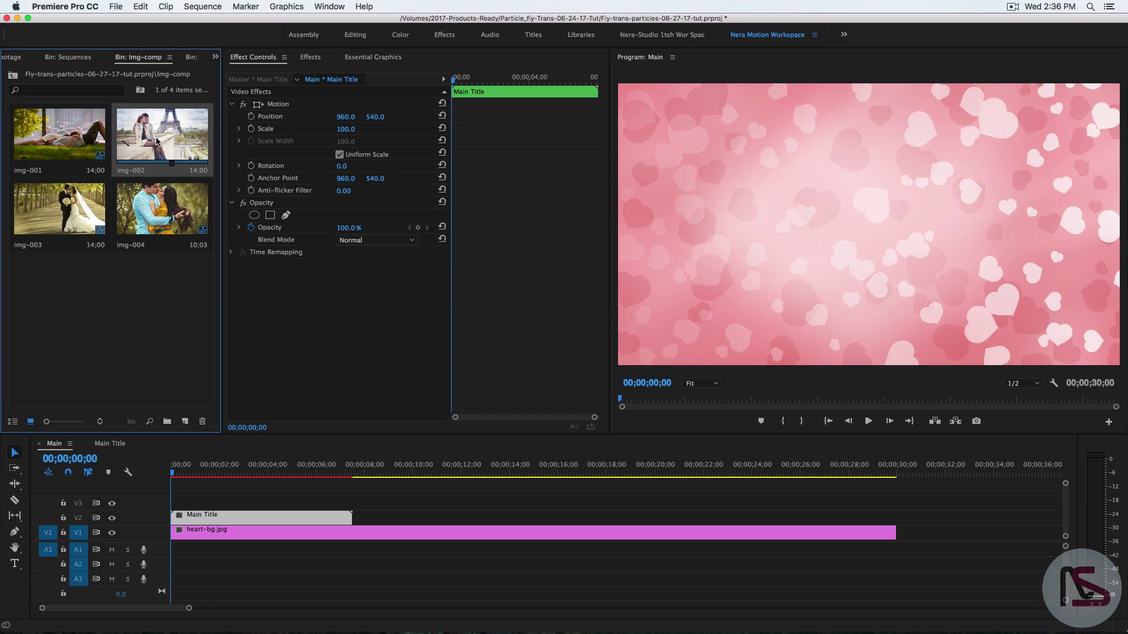
drag(155, 138, 370, 515)
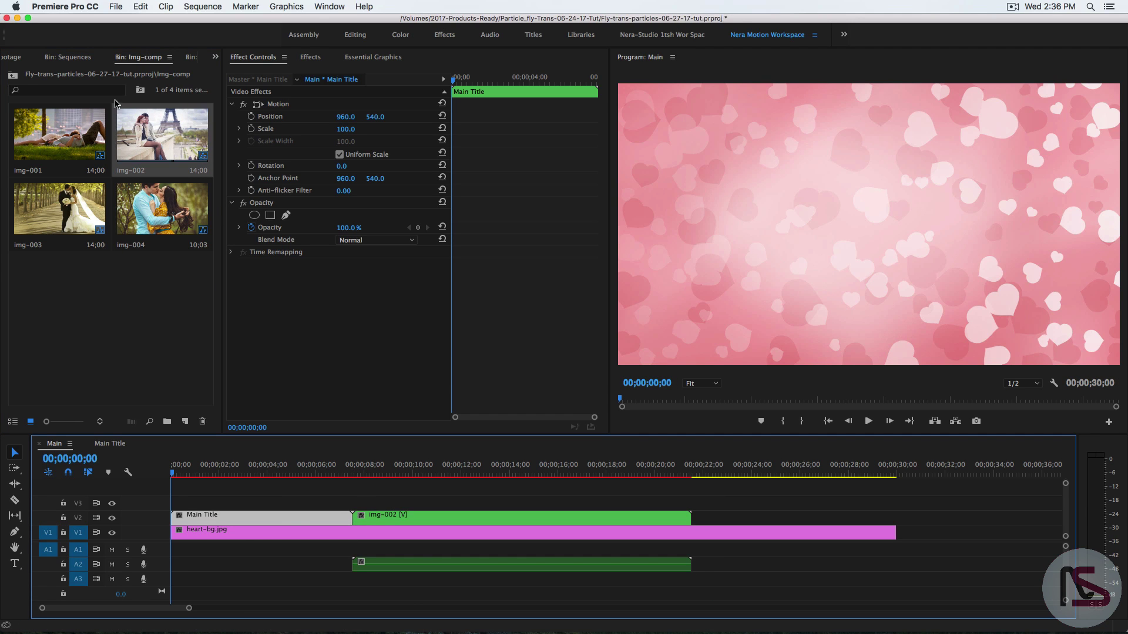
- Place the first matte clip from the Footage bin on V3 above img-002, and trim img-002 to end with it
click(215, 61)
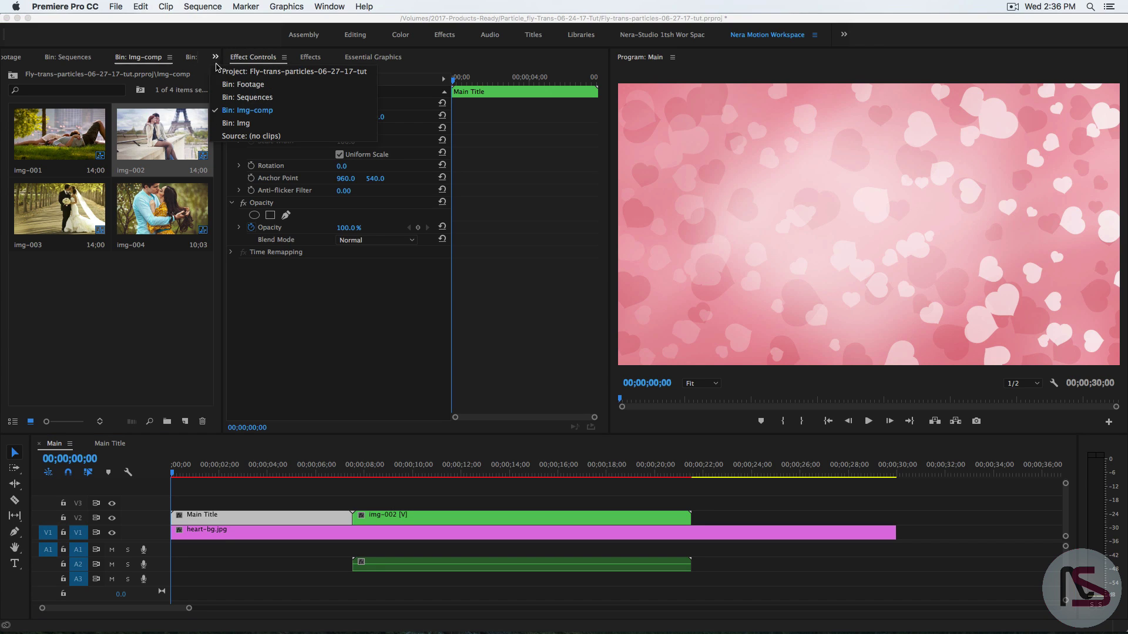
click(262, 90)
drag(85, 167, 360, 504)
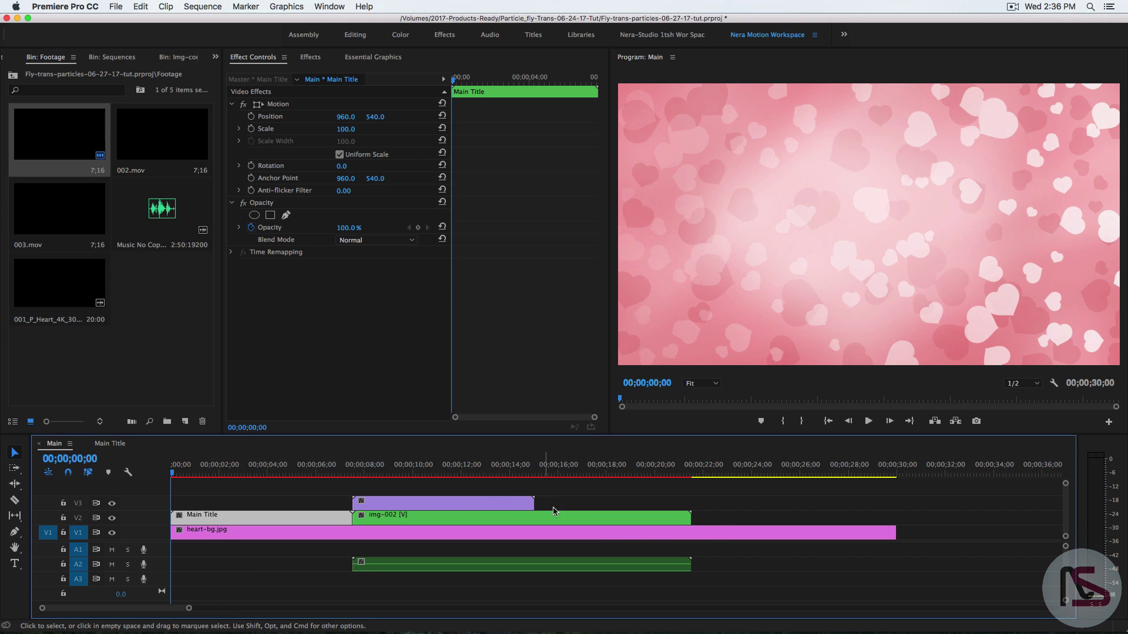
drag(690, 517, 534, 512)
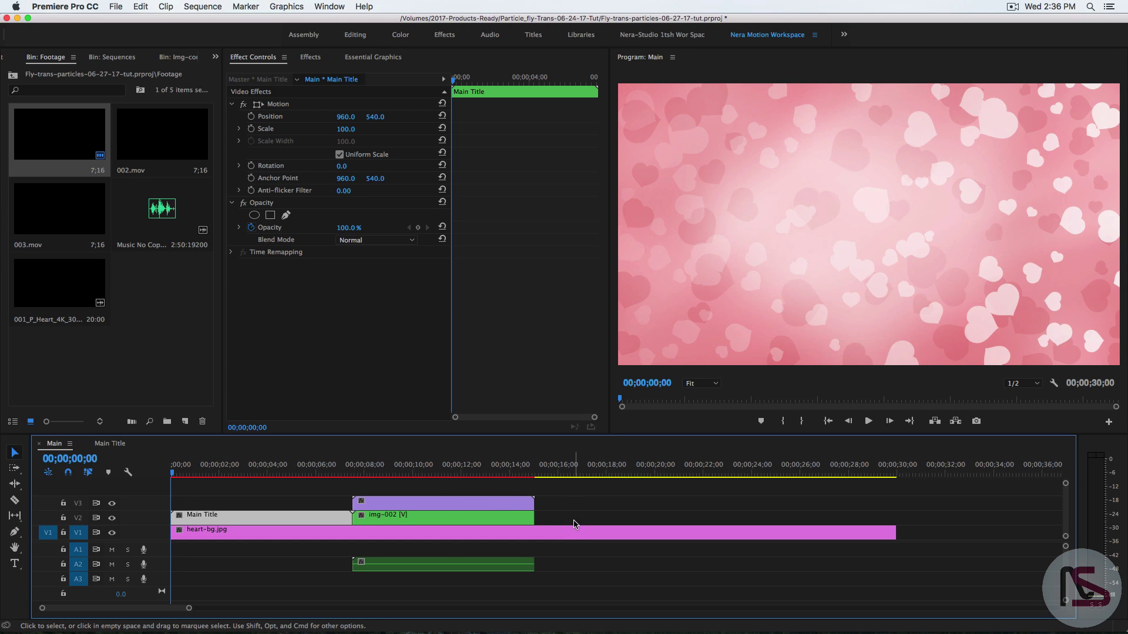
- Nest img-002 and the matte clip above it as a sequence named Holder One
drag(574, 524, 492, 506)
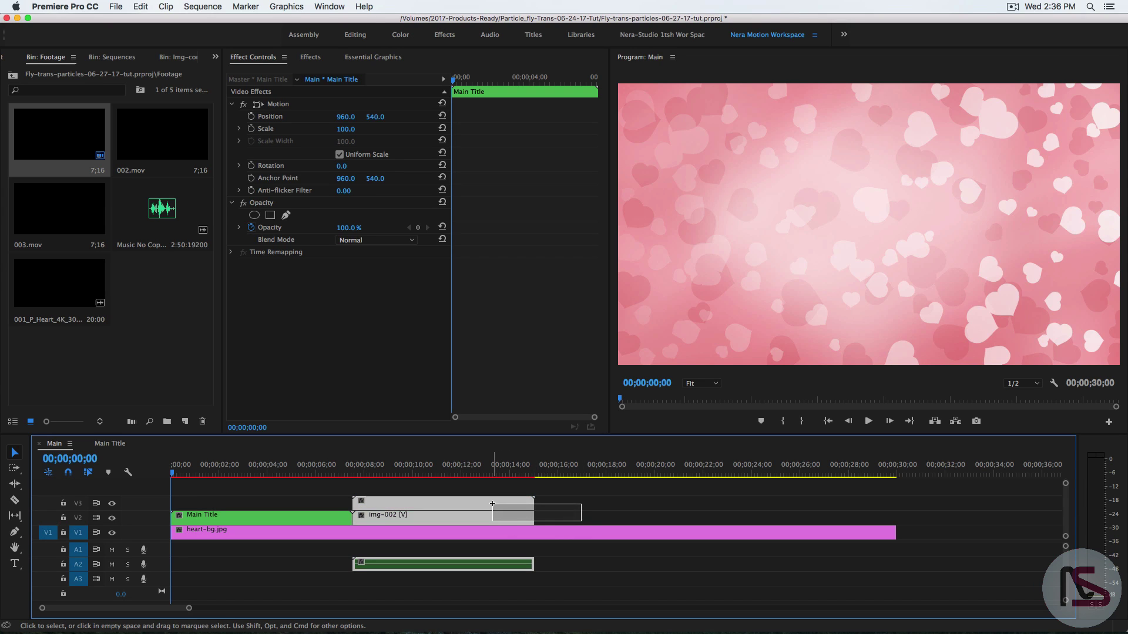
right_click(479, 506)
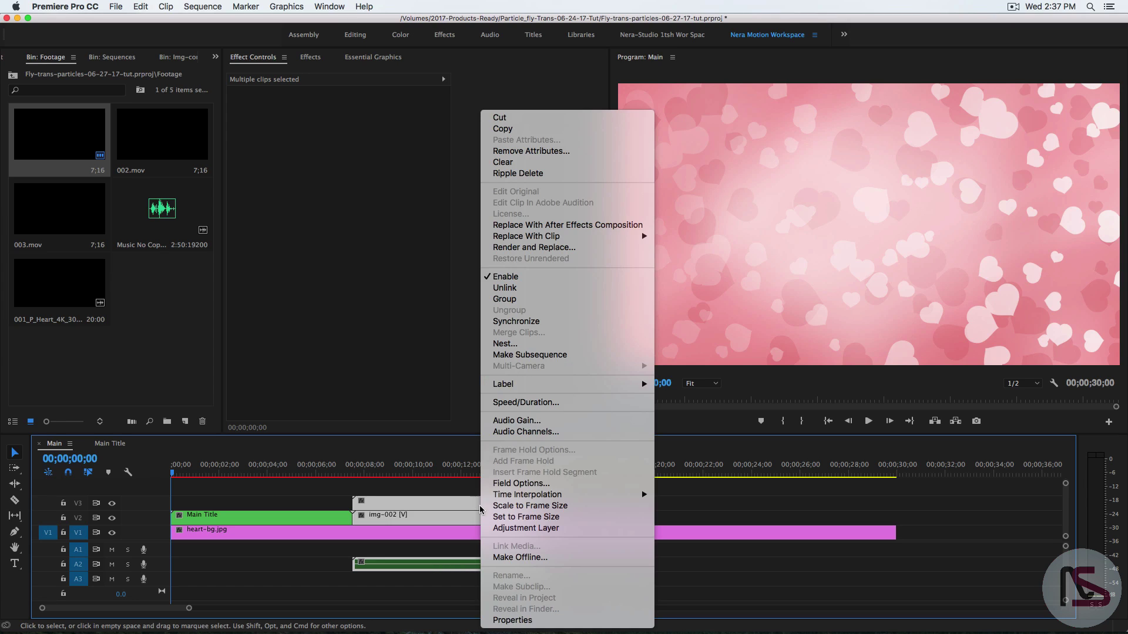
click(529, 344)
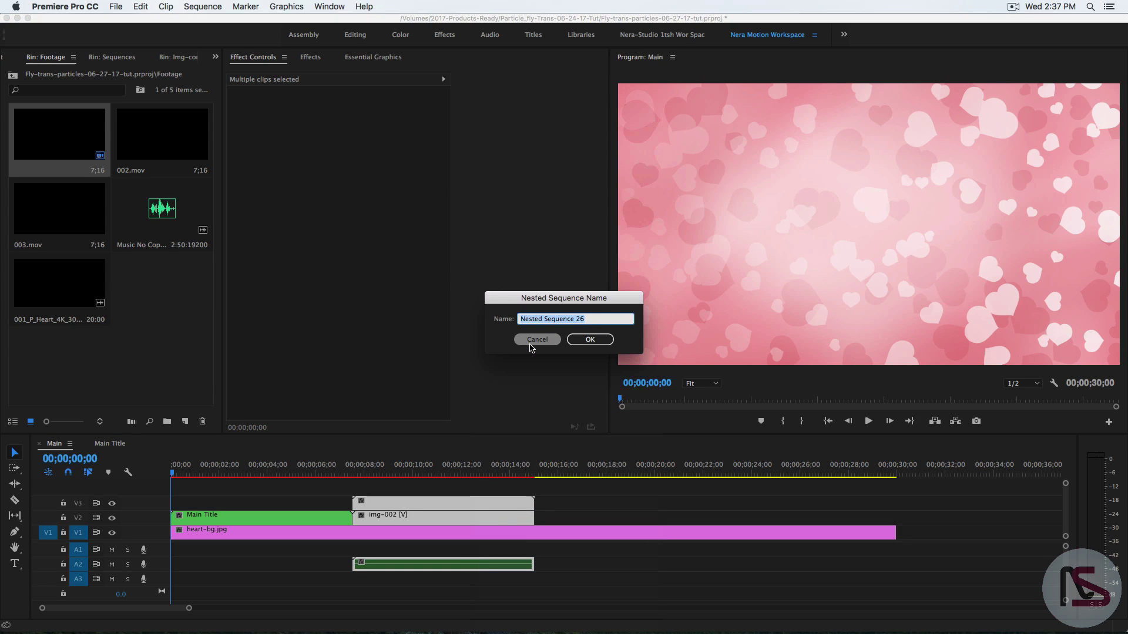
text(Holder One)
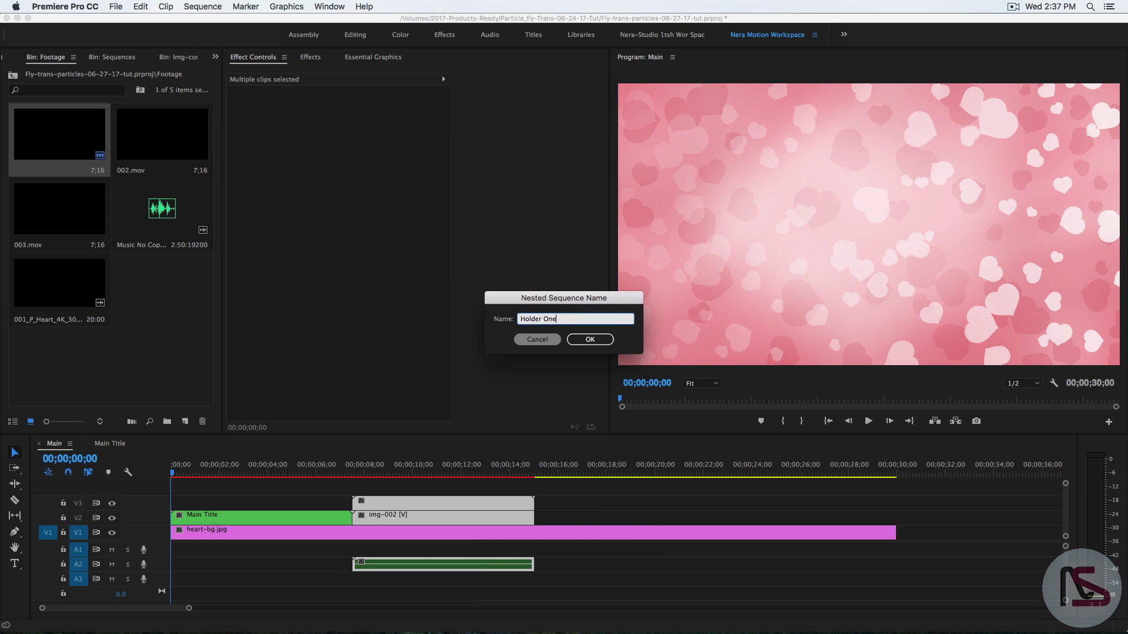
key(Return)
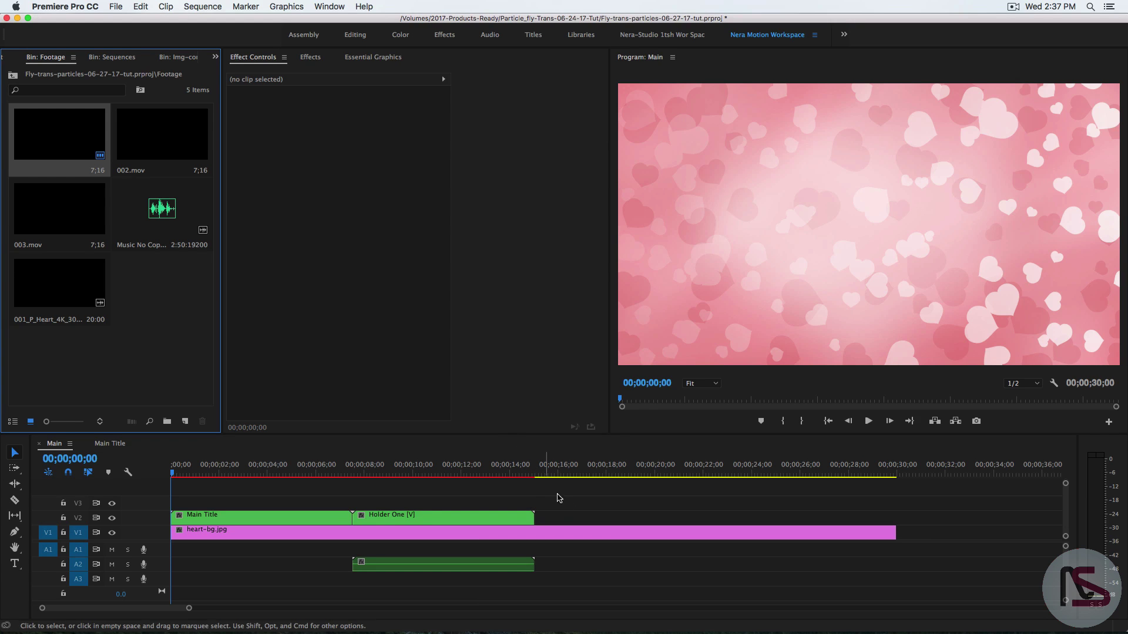
- Open the Holder One sequence and move both clips down one track, putting img-002 on V1 and the matte on V2
double_click(517, 521)
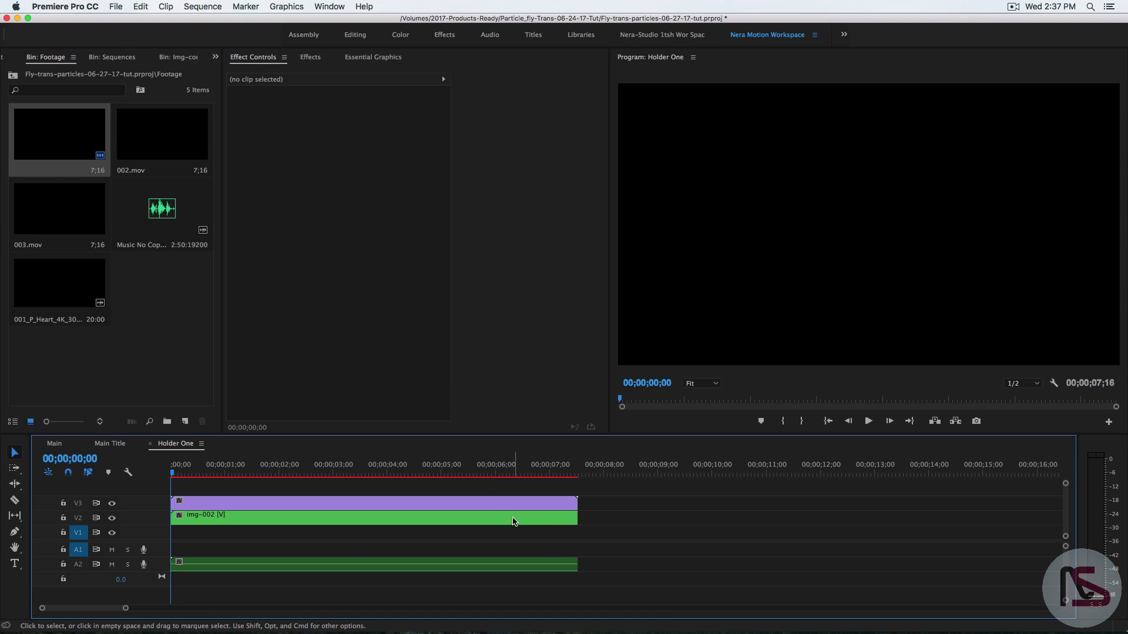
key(super+a)
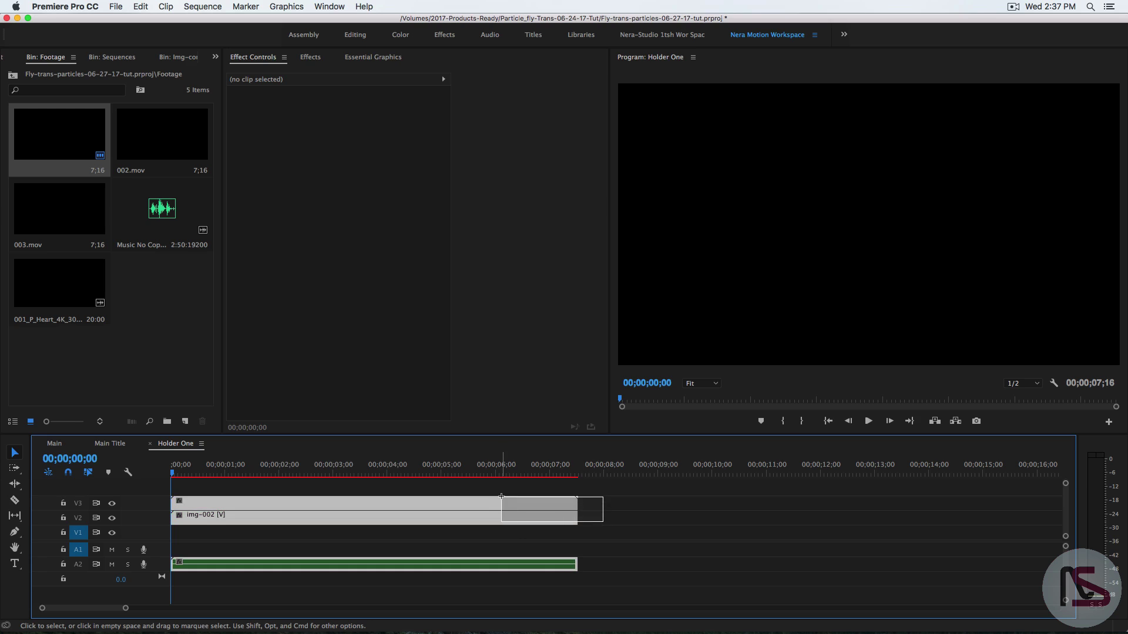
drag(489, 512, 485, 527)
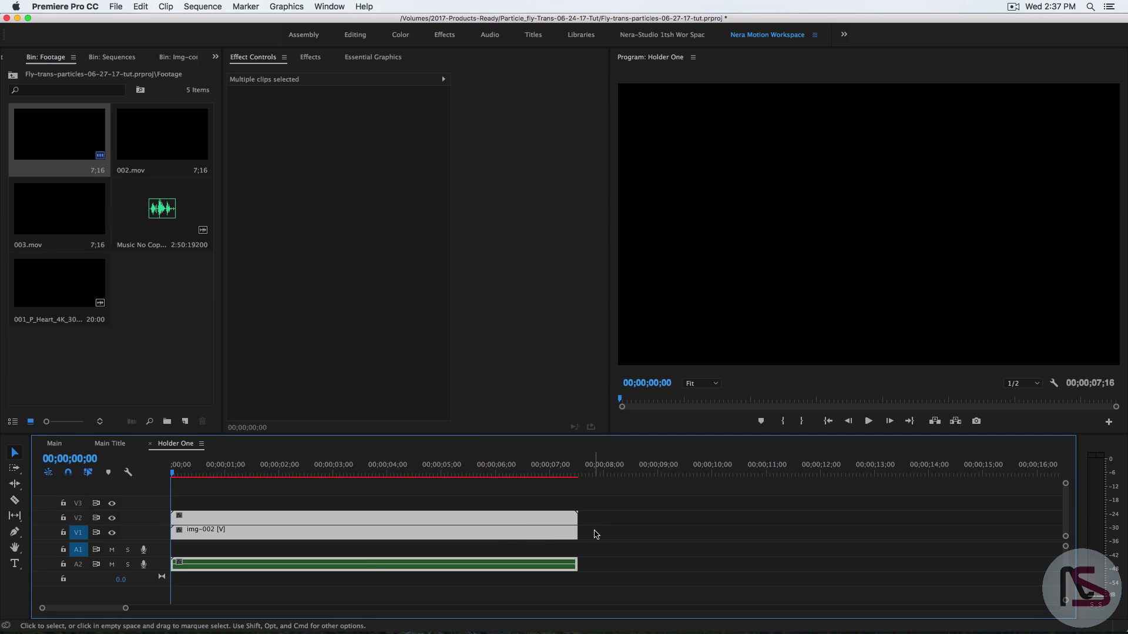
click(605, 541)
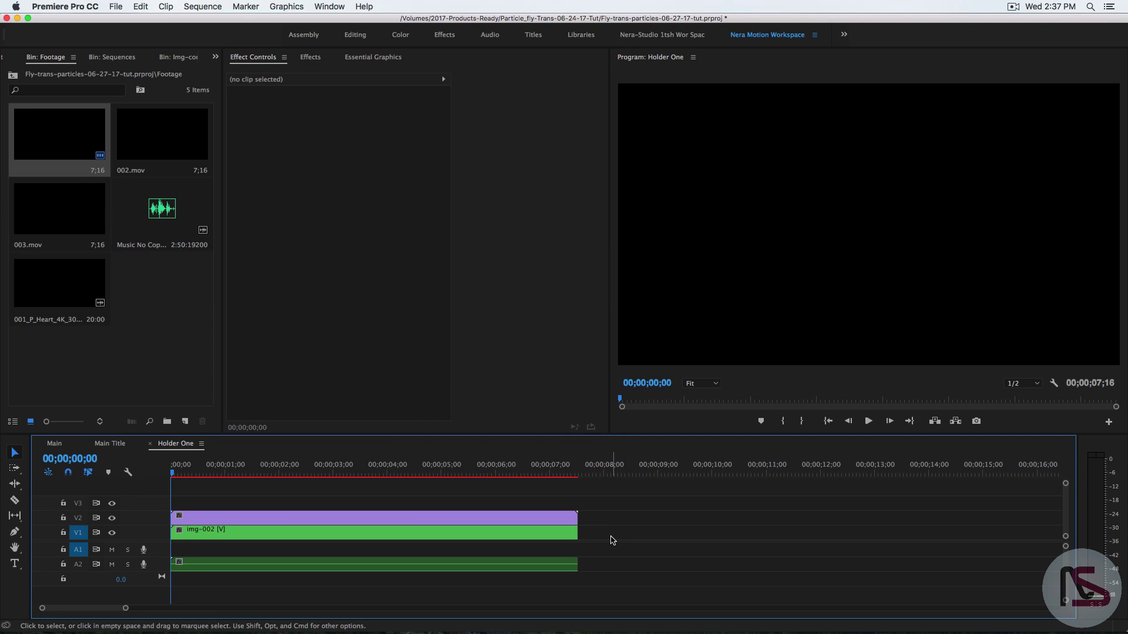
- Set the scale of the matte clip on V2 in Holder One to 50
click(556, 536)
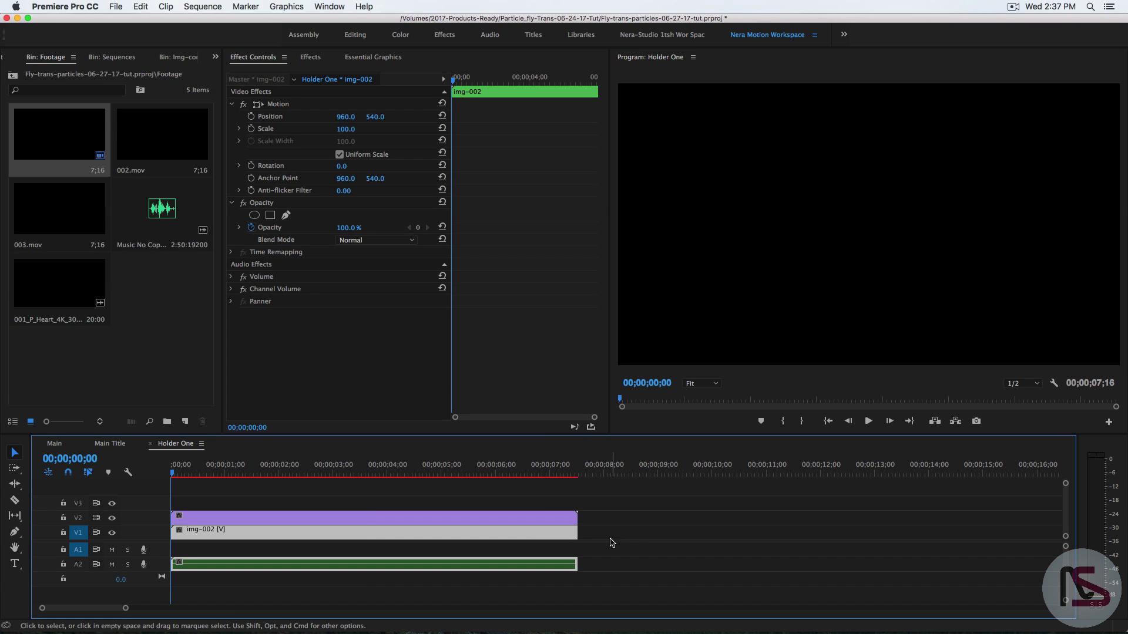
click(478, 522)
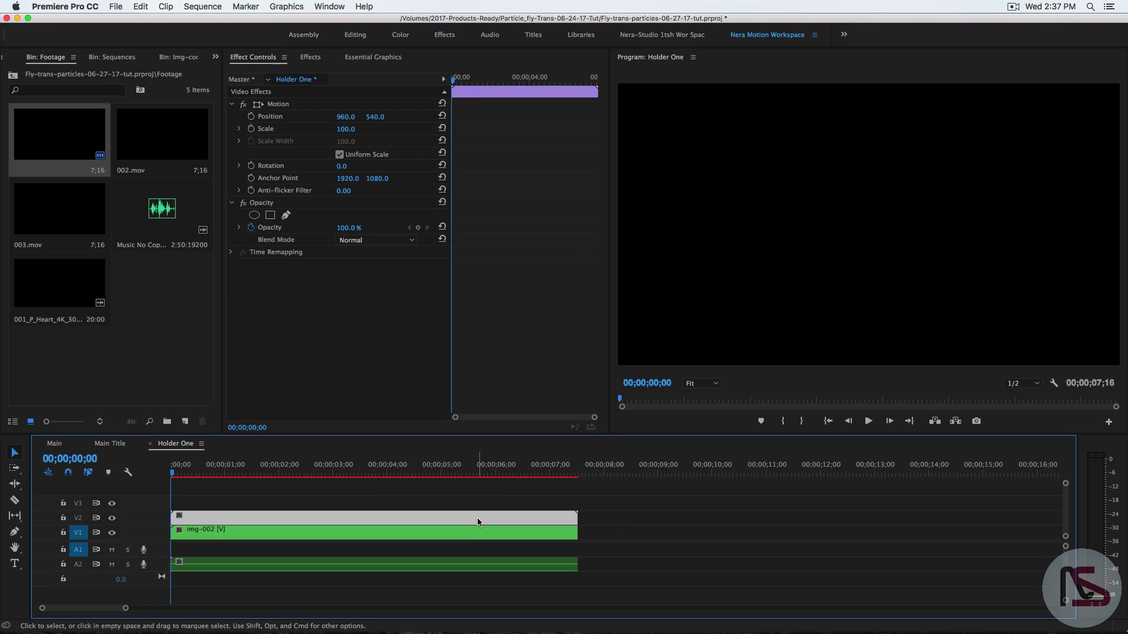
click(309, 57)
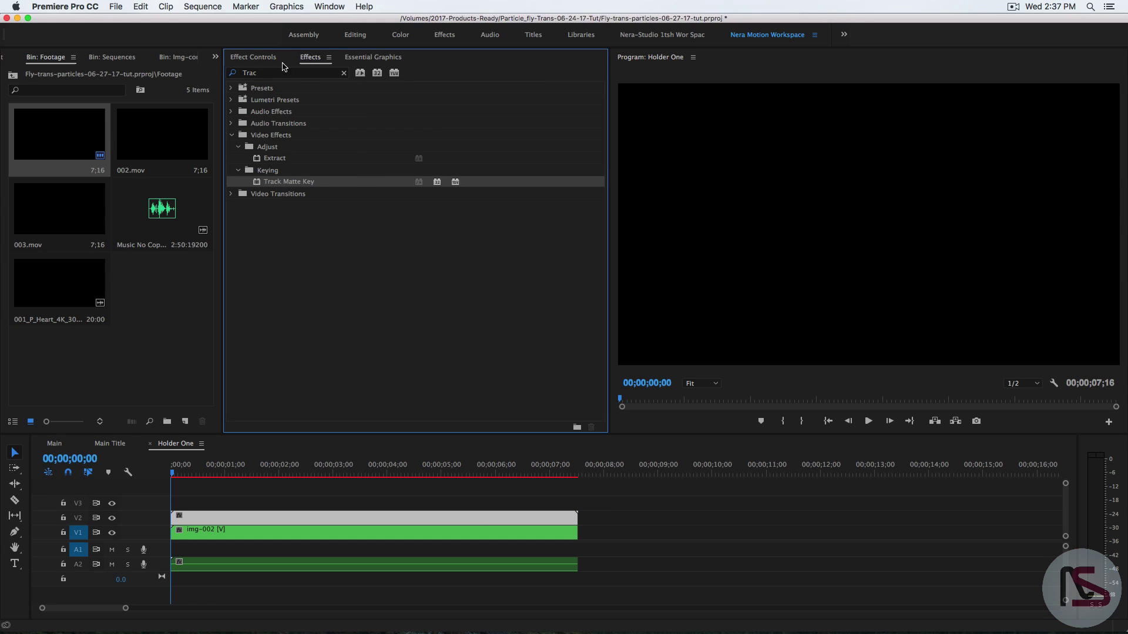
click(259, 58)
click(346, 129)
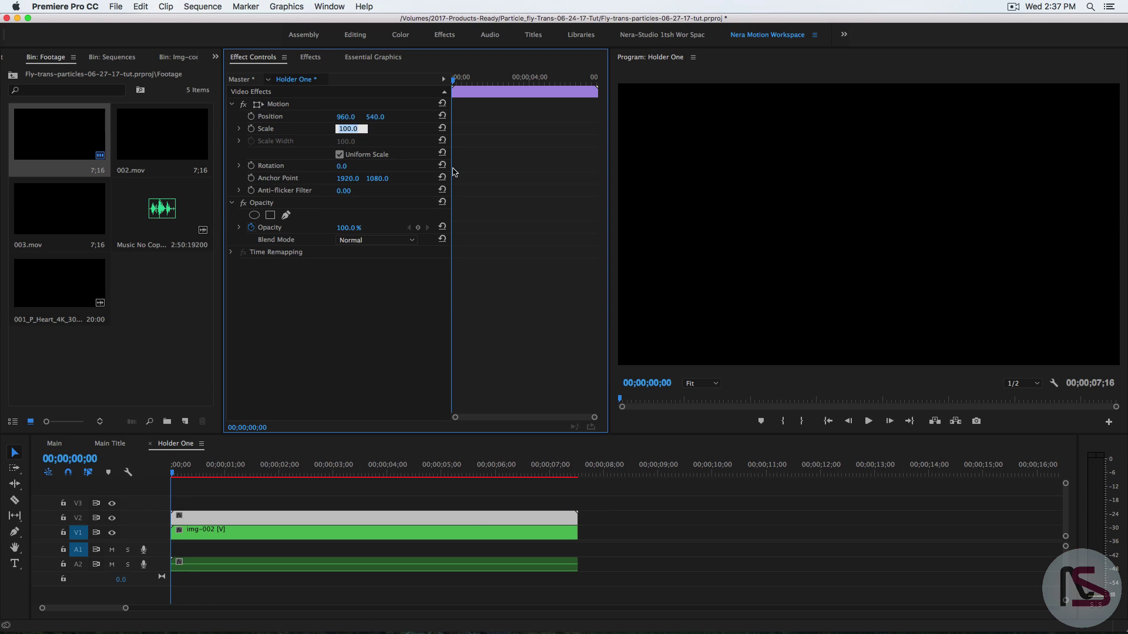
text(50)
key(Return)
- Paste the copied Track Matte Key effect onto img-002 and preview the image reveal at 00;00;01;13
click(255, 538)
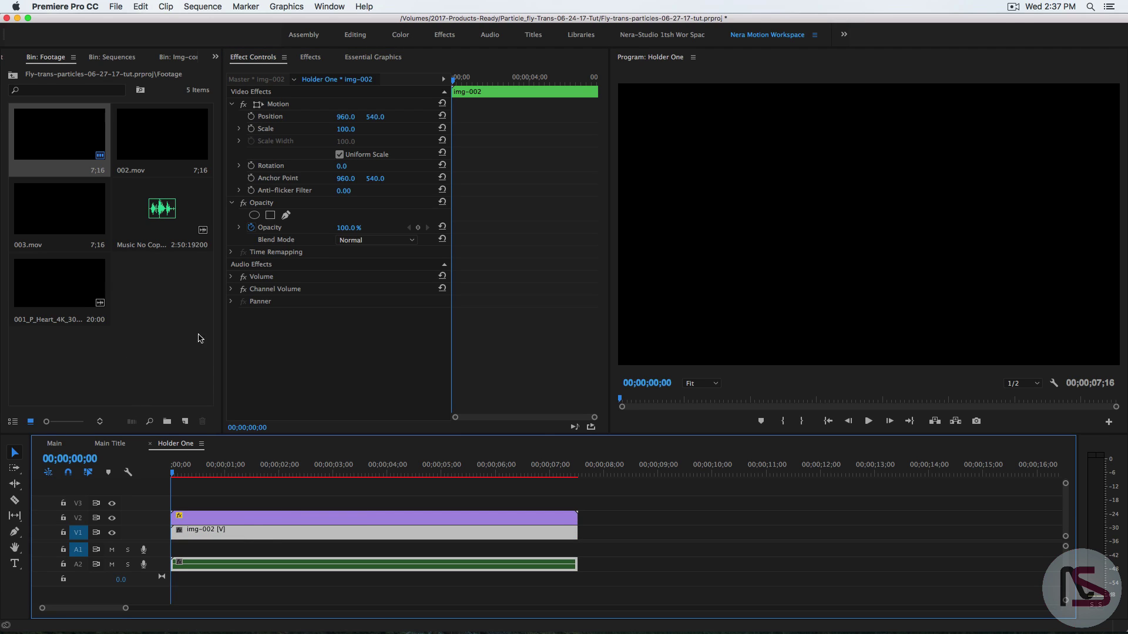
click(352, 369)
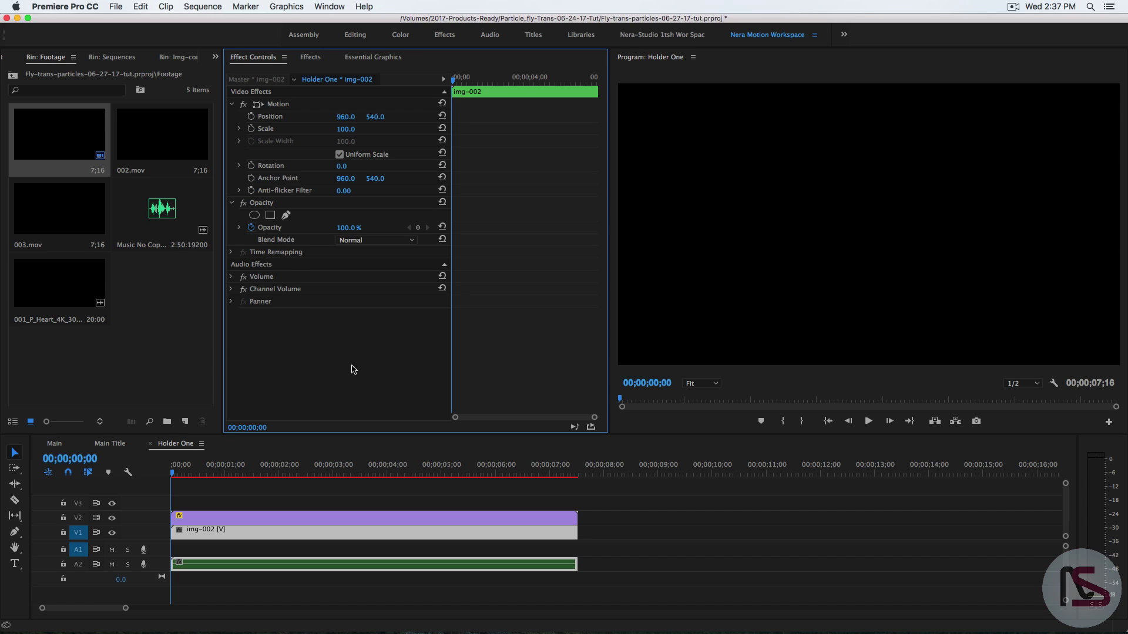
key(super+v)
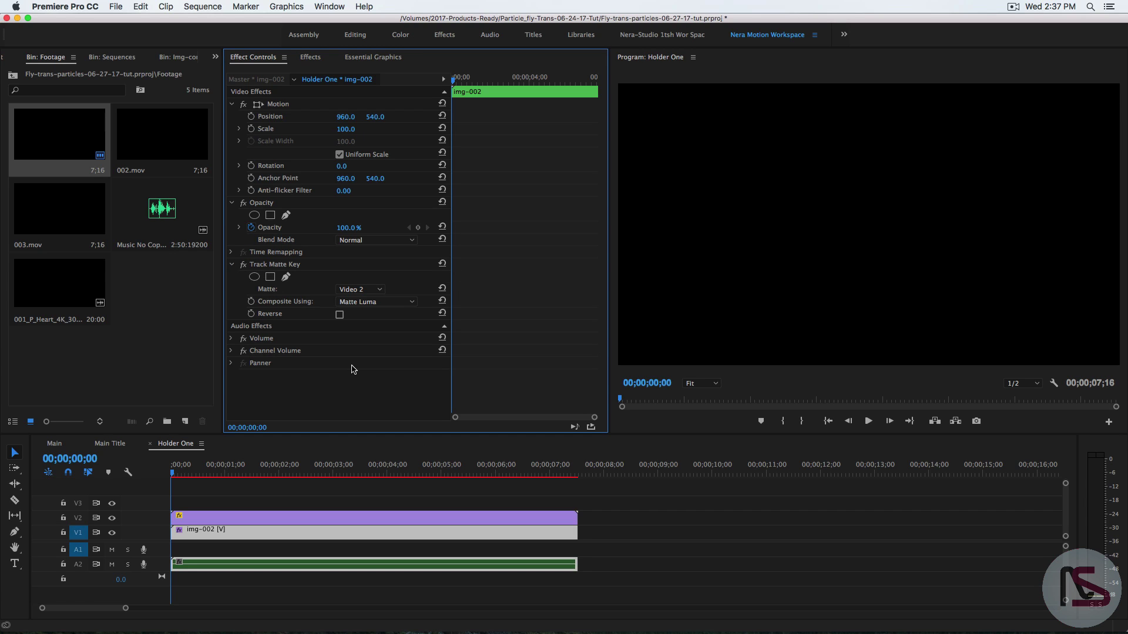
click(184, 475)
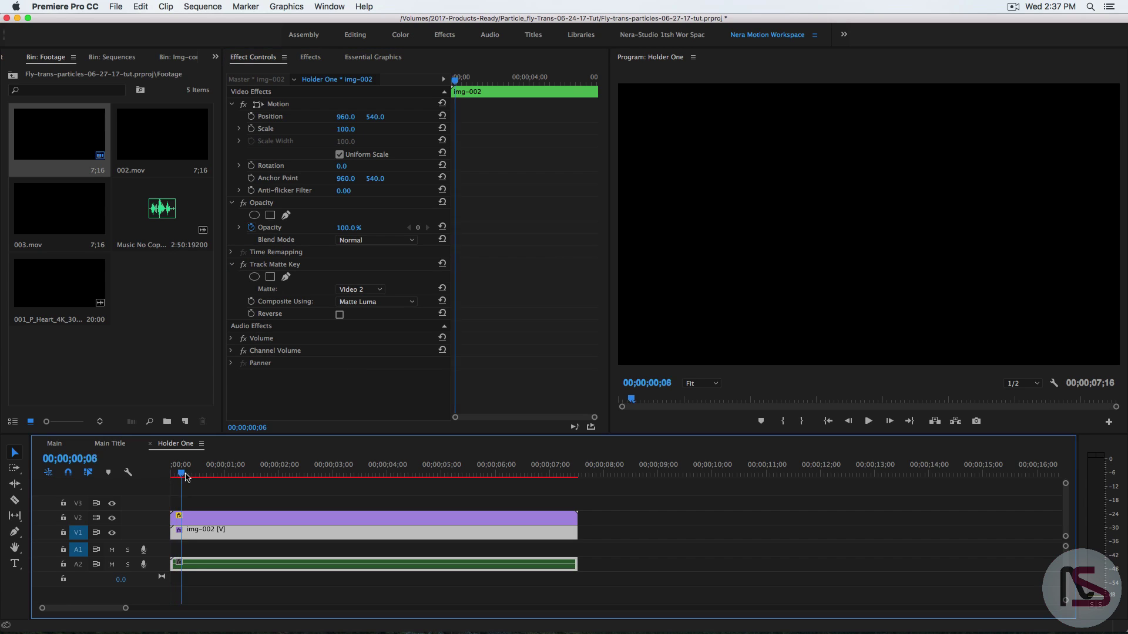
drag(185, 477, 252, 482)
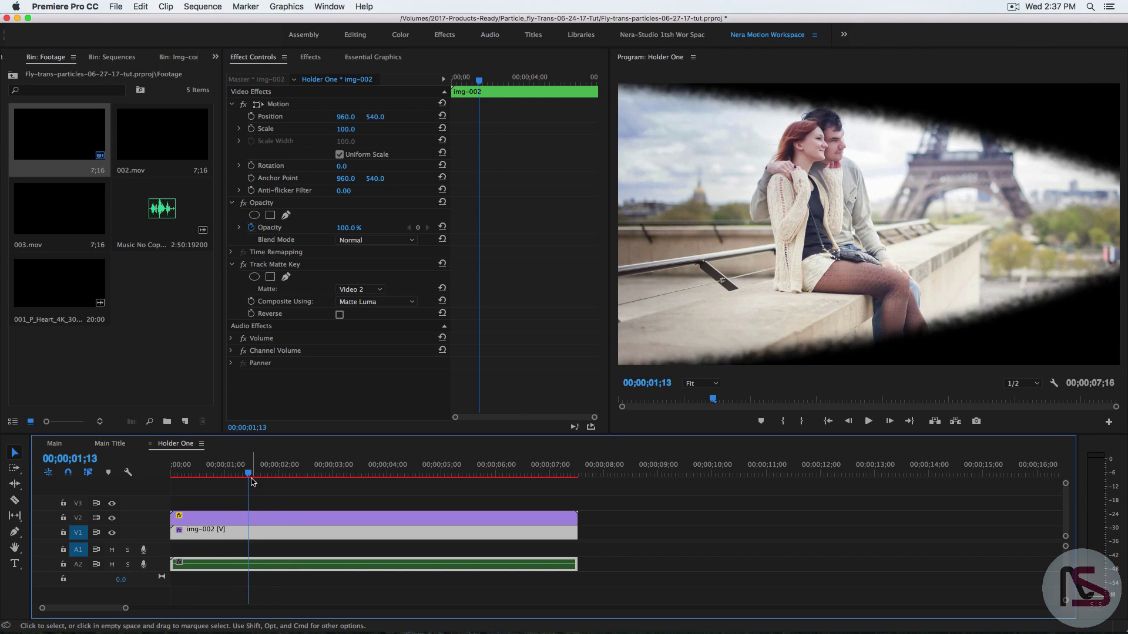
- In the Main sequence, place img-001 from the Img-comp bin on V2 directly after Holder One
click(55, 445)
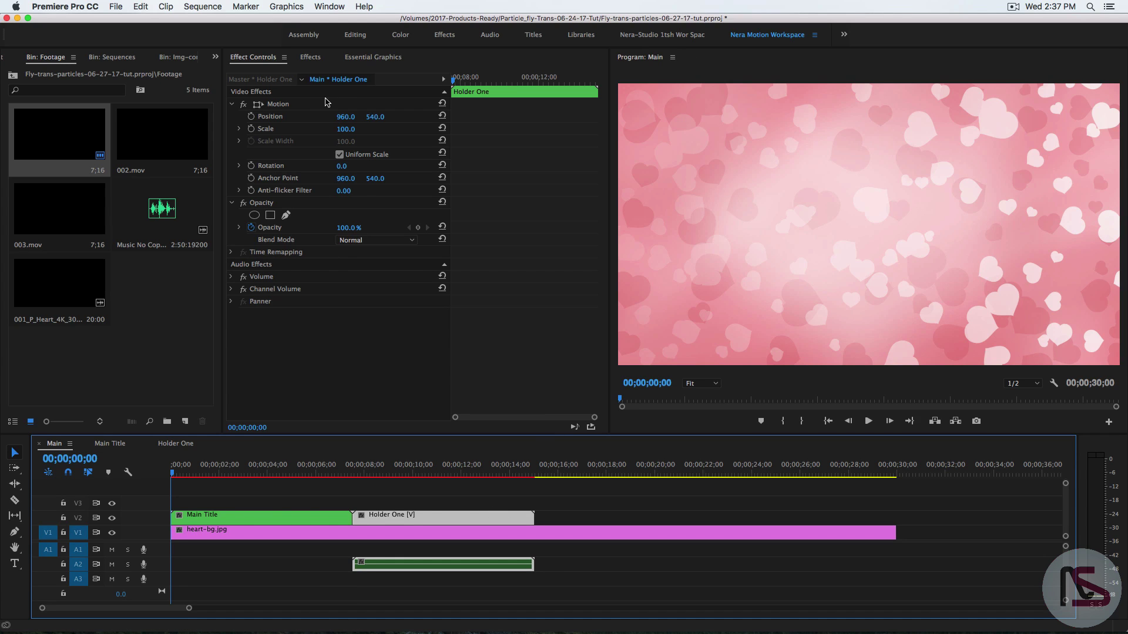
click(169, 58)
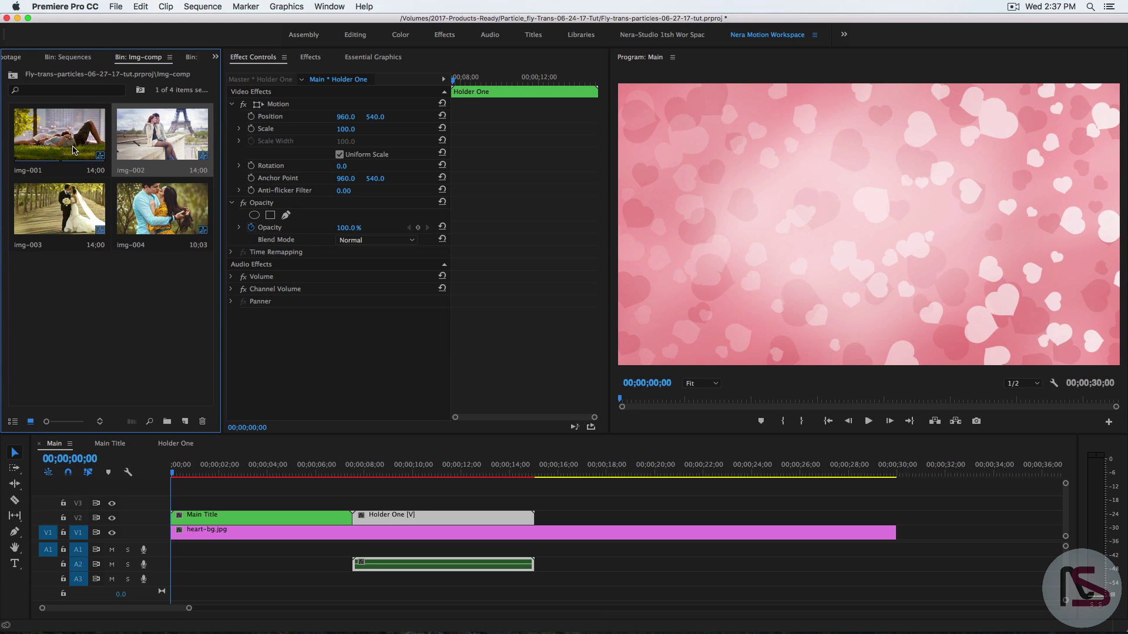
click(77, 150)
drag(590, 581, 589, 521)
click(589, 522)
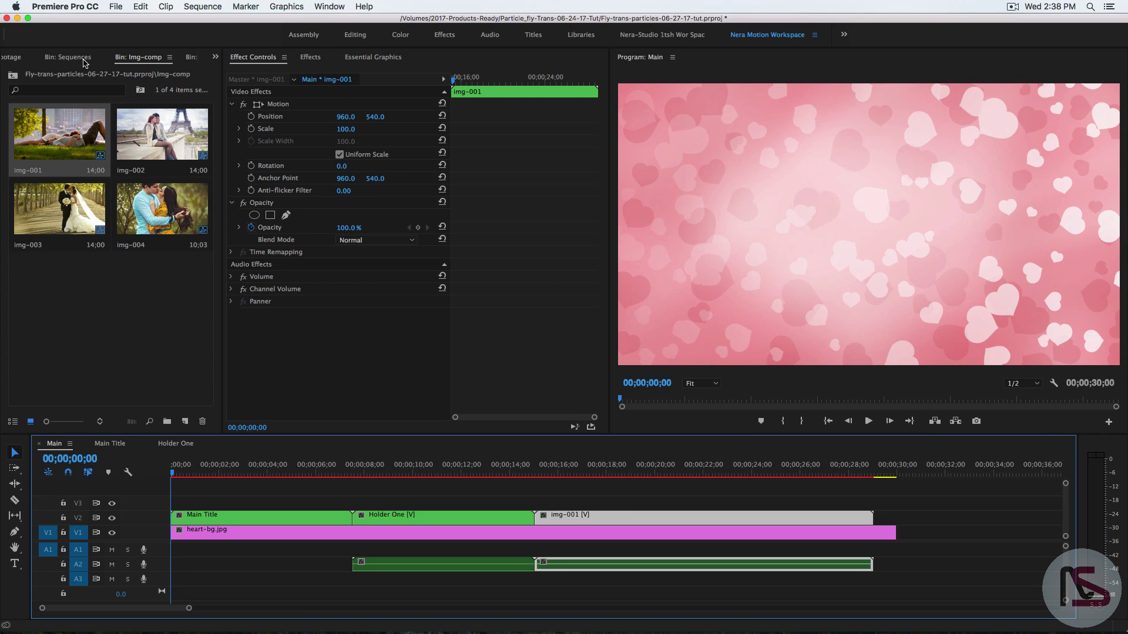
- Place the first matte clip from the Footage bin on V3 above img-001, and trim img-001 to end with it
click(217, 57)
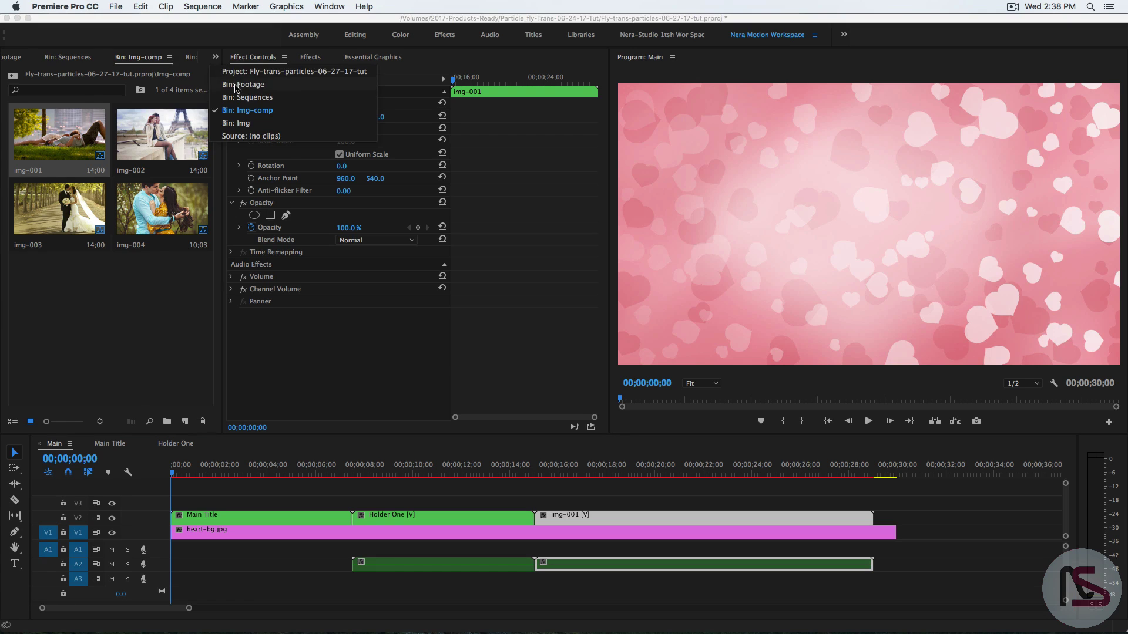
click(242, 84)
drag(69, 138, 536, 503)
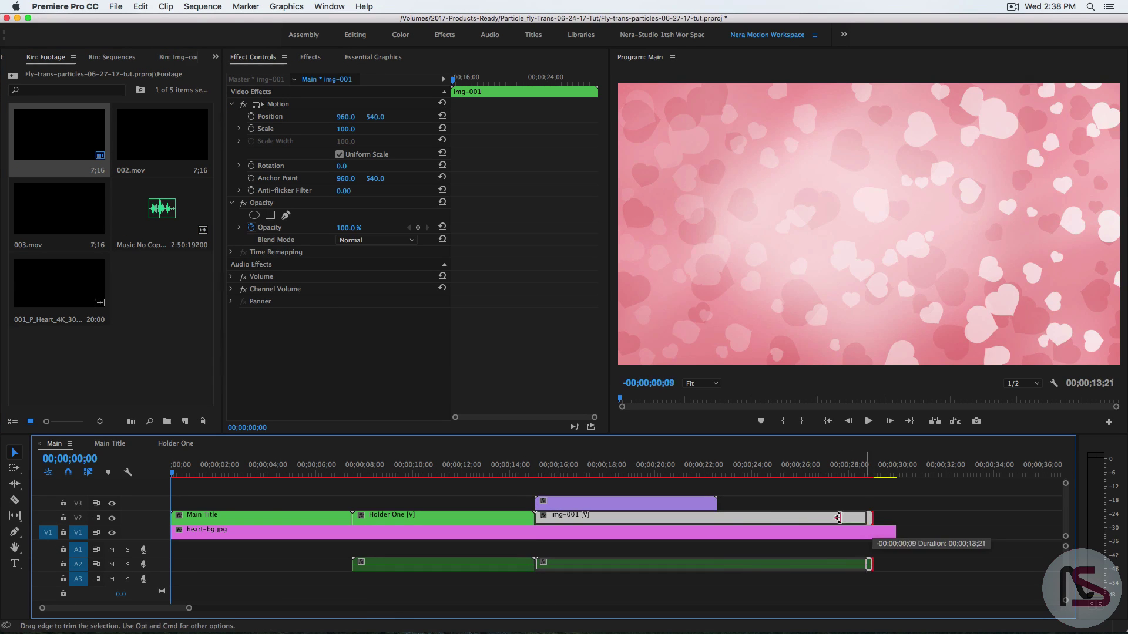
drag(868, 522, 536, 492)
- Nest img-001 and the matte clip above it as a sequence named Holder Two
right_click(661, 502)
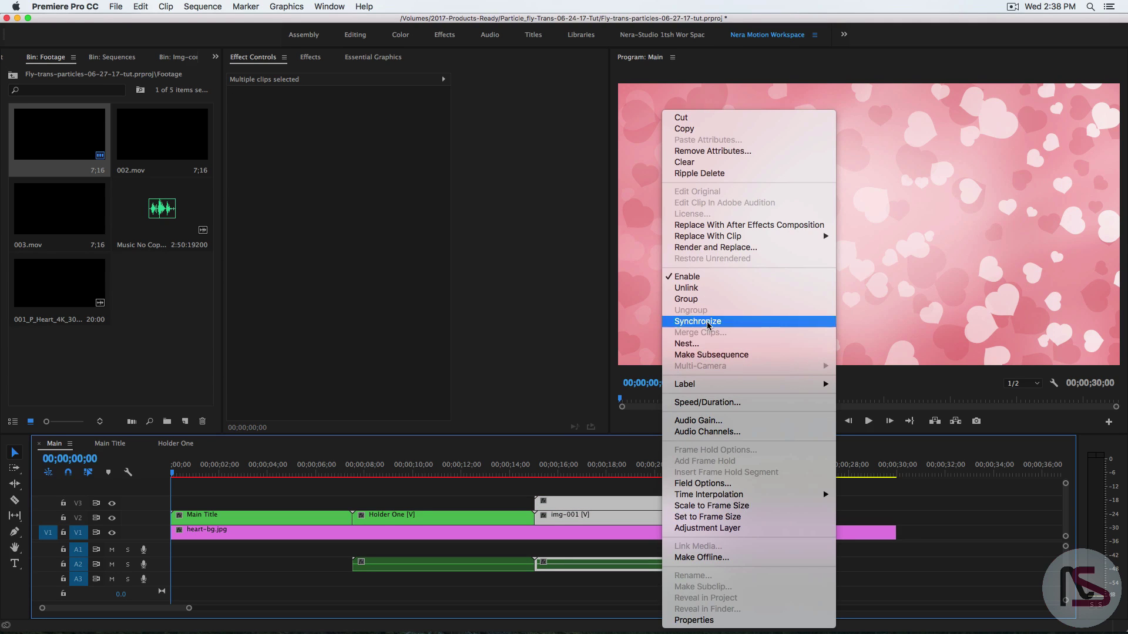
click(697, 344)
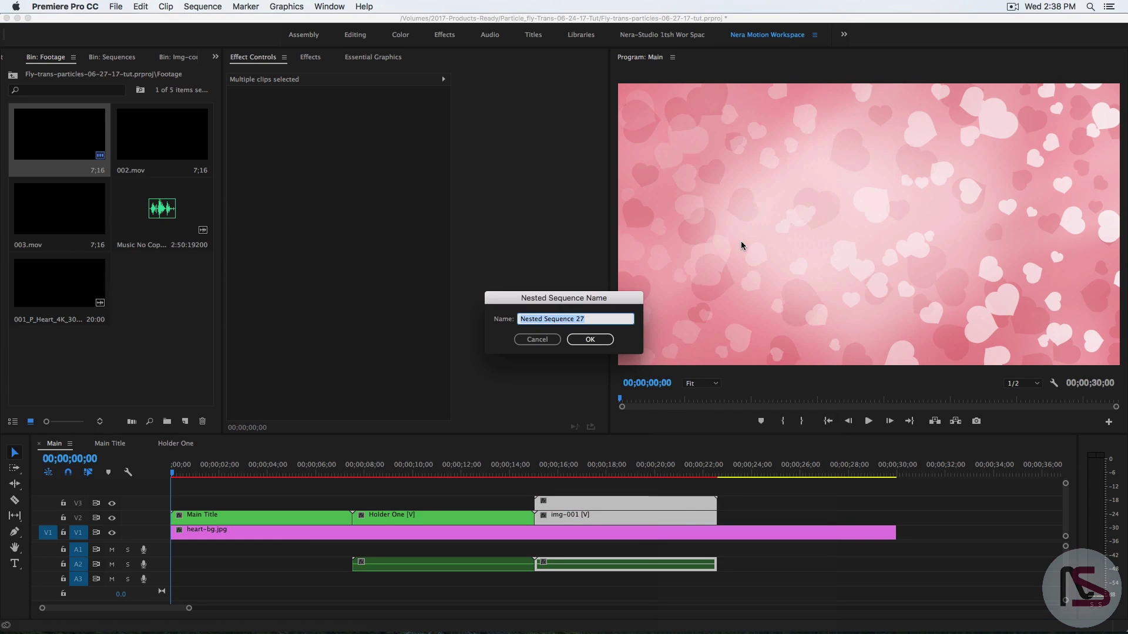
text(Holder Two)
click(573, 344)
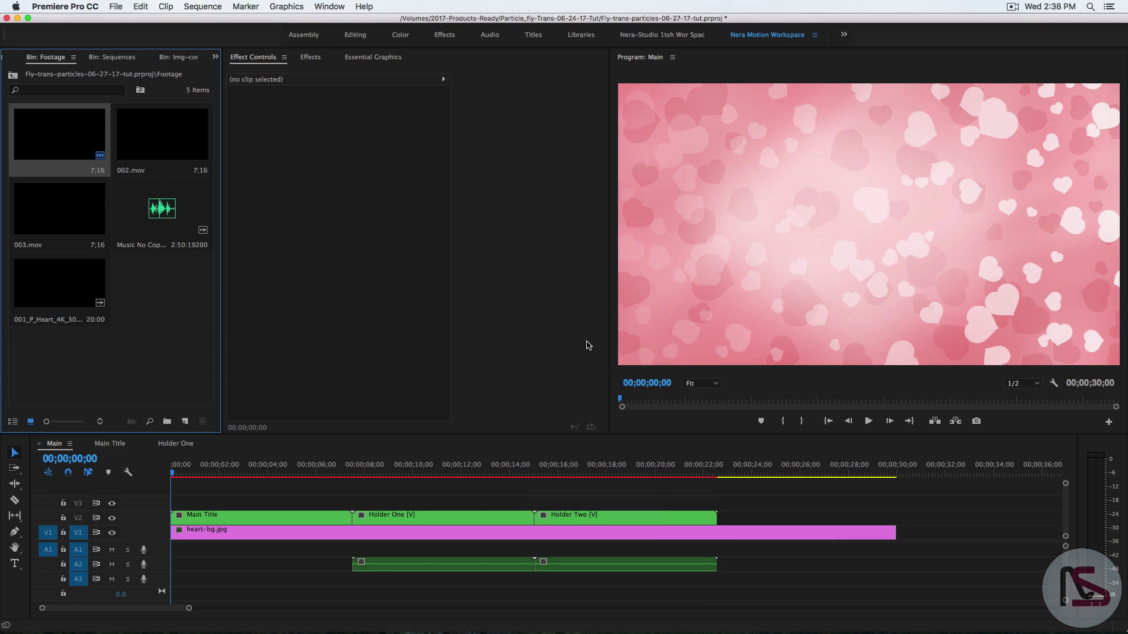
- In the Holder Two sequence, move img-001 down to V1 and the matte to V2, and select the matte clip
double_click(664, 513)
drag(608, 525, 478, 517)
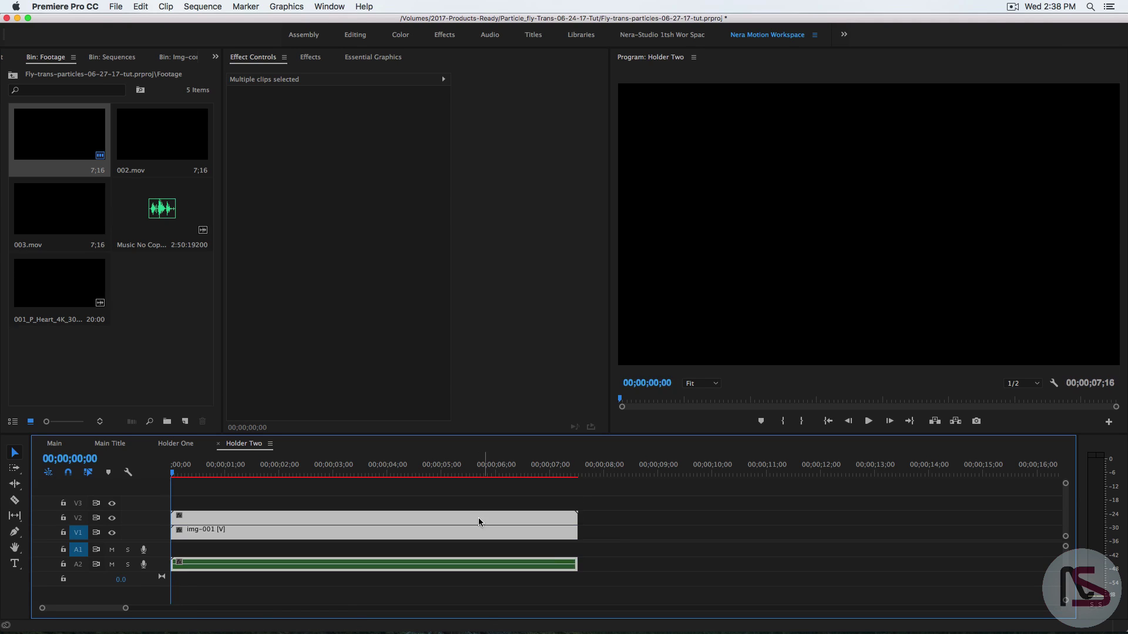
click(621, 549)
click(510, 516)
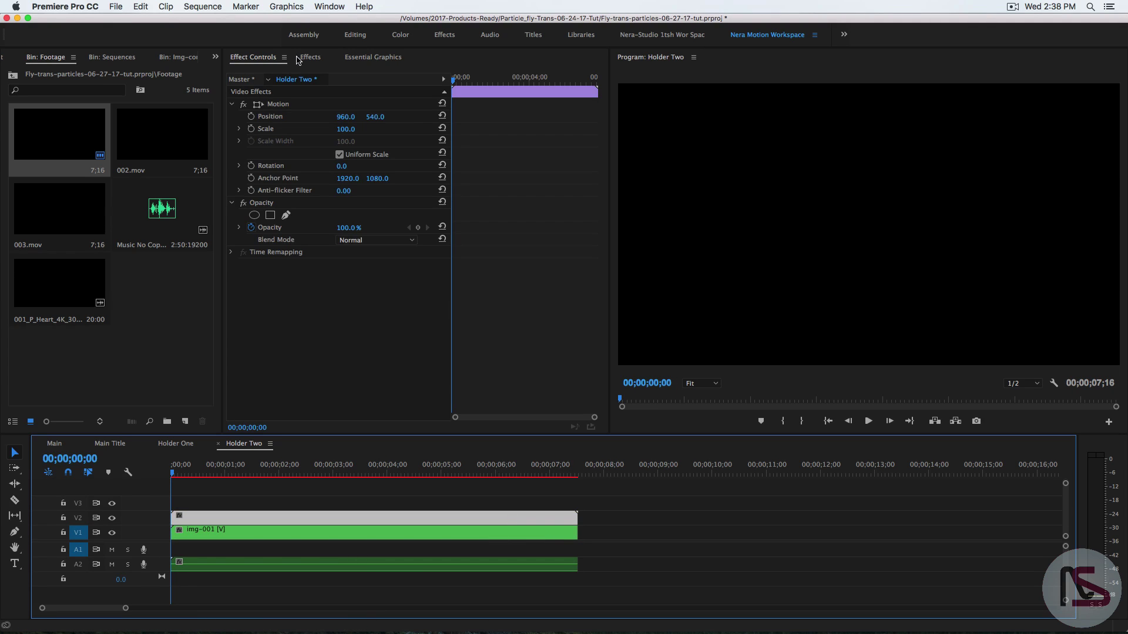
- Set the matte clip's scale to 50 in the Holder Two sequence
click(345, 129)
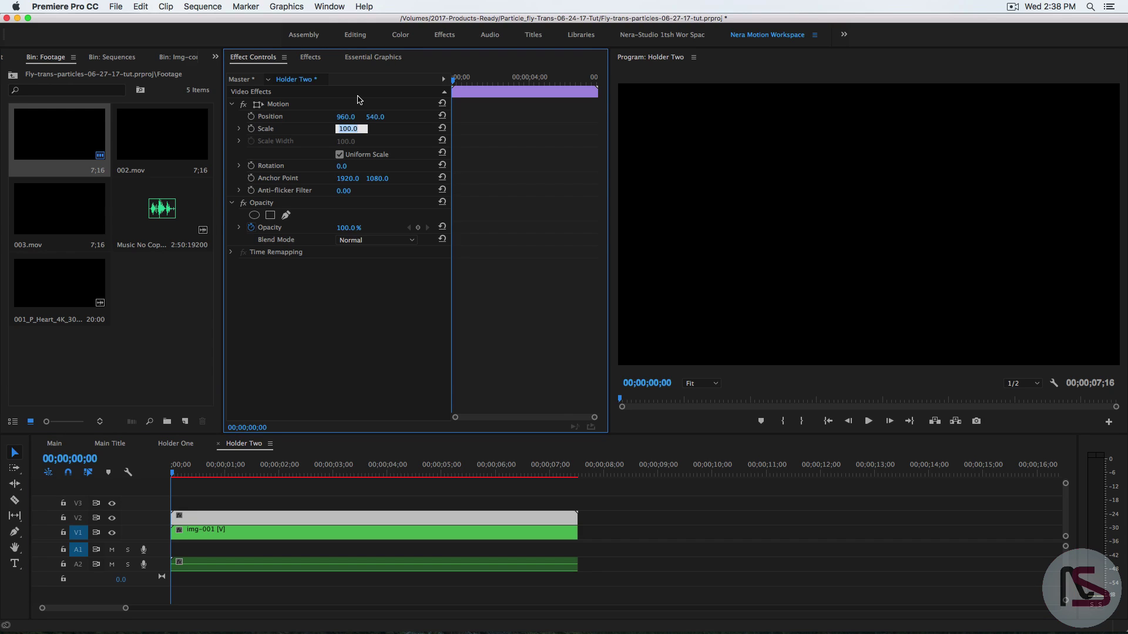
text(50)
key(Return)
- Paste the copied Track Matte Key effect onto img-001 and preview the reveal at about 00;00;01;17
click(559, 536)
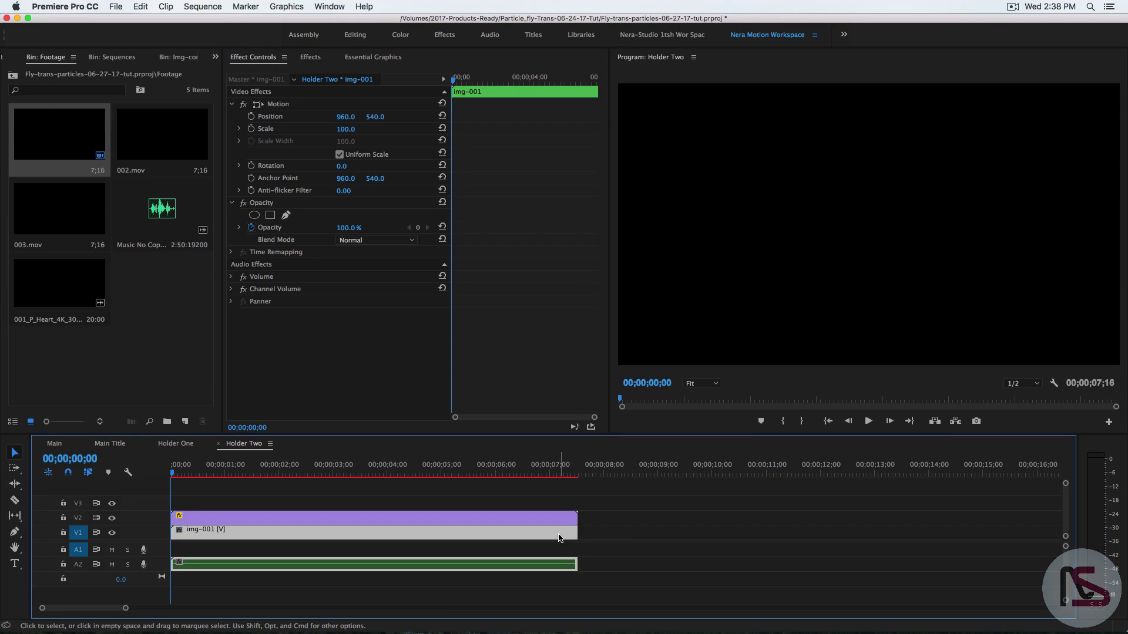
click(360, 374)
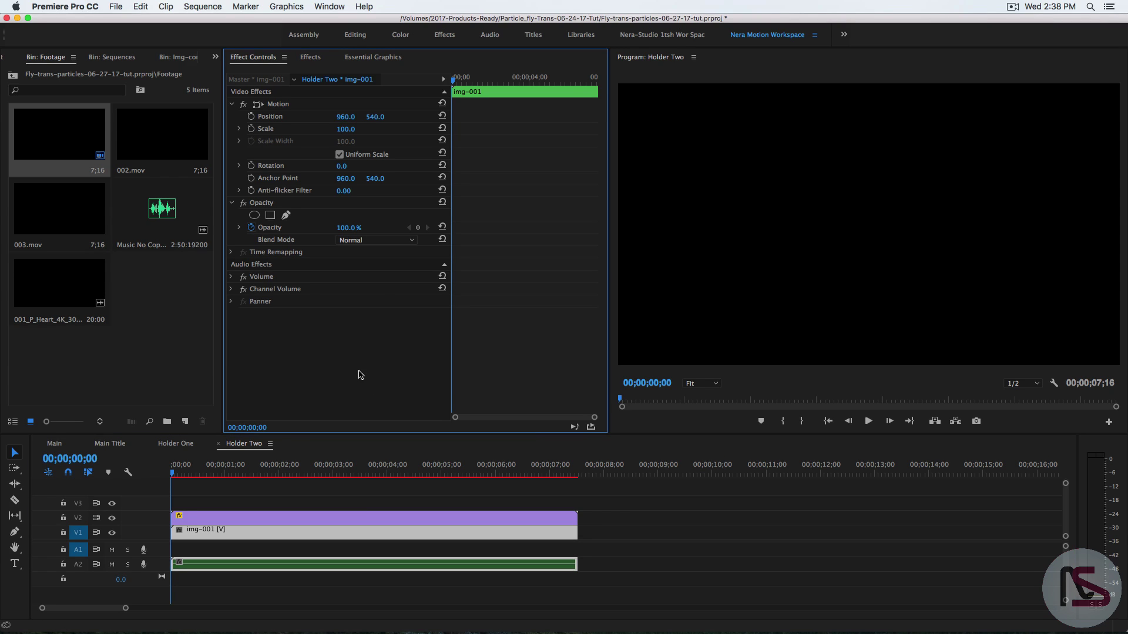
key(super+v)
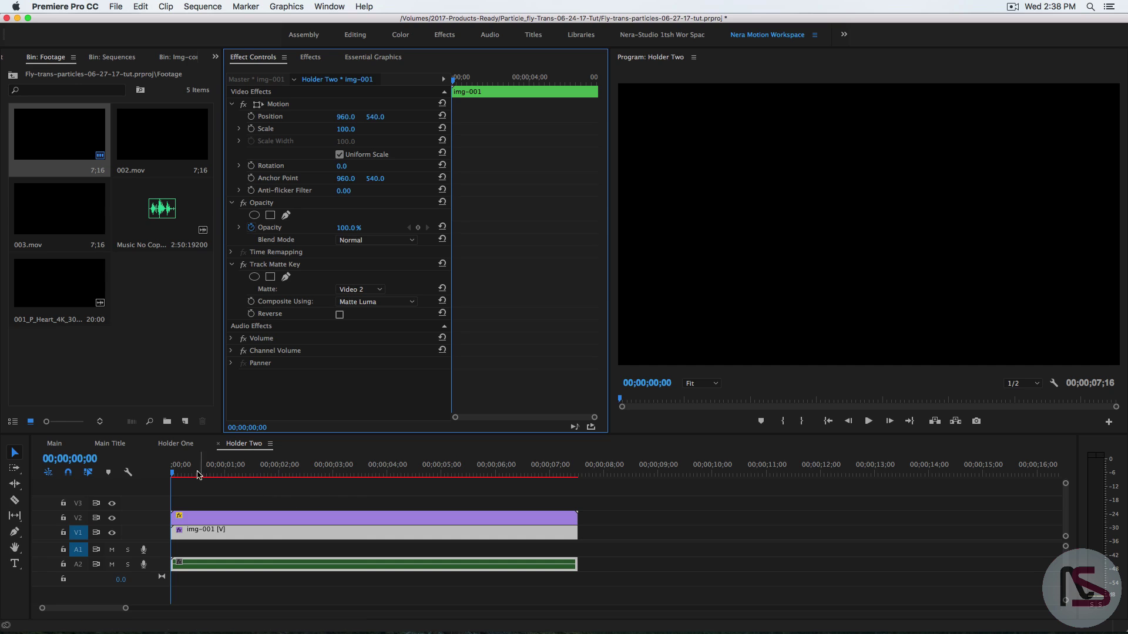
click(180, 475)
drag(181, 477, 255, 477)
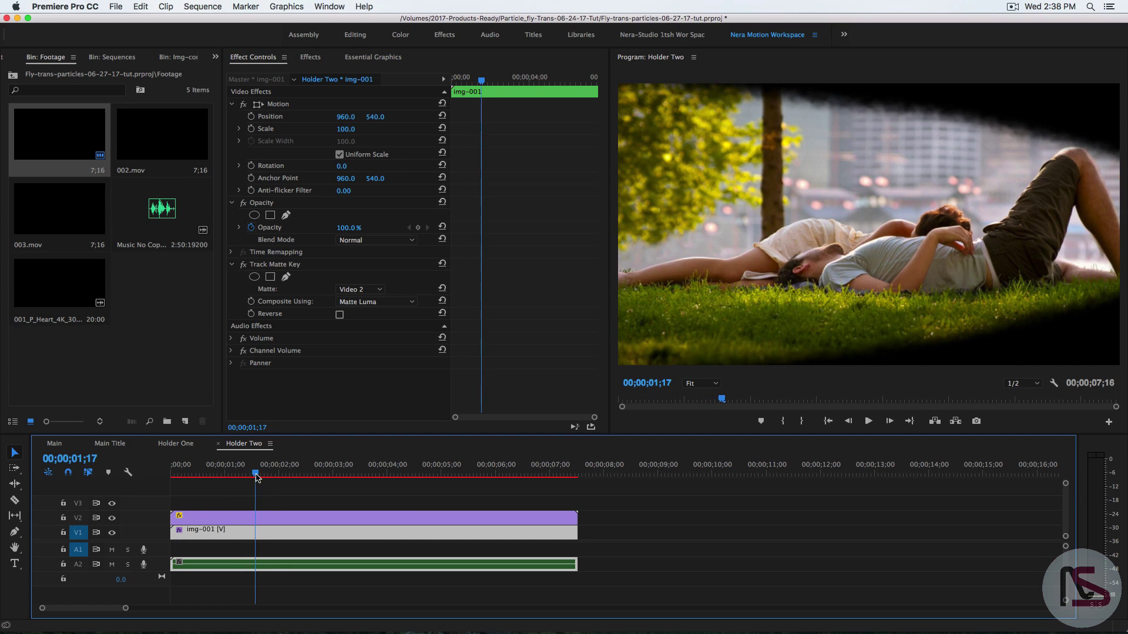
- Return to the Main sequence and preview the title reveal up to about 00;00;05;29
click(54, 444)
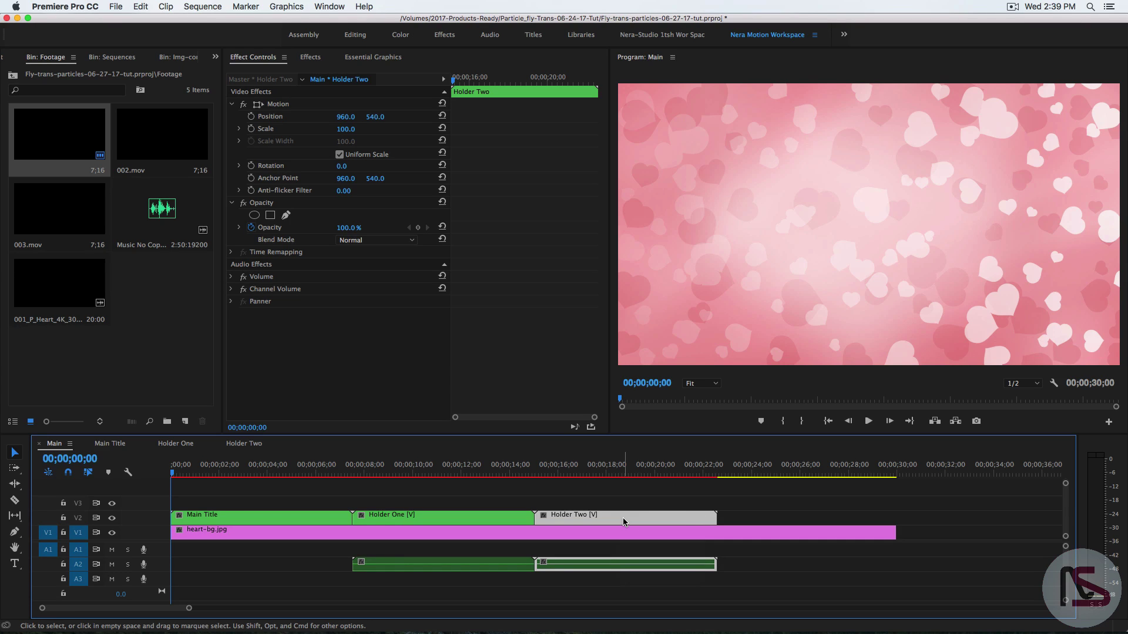
click(1012, 7)
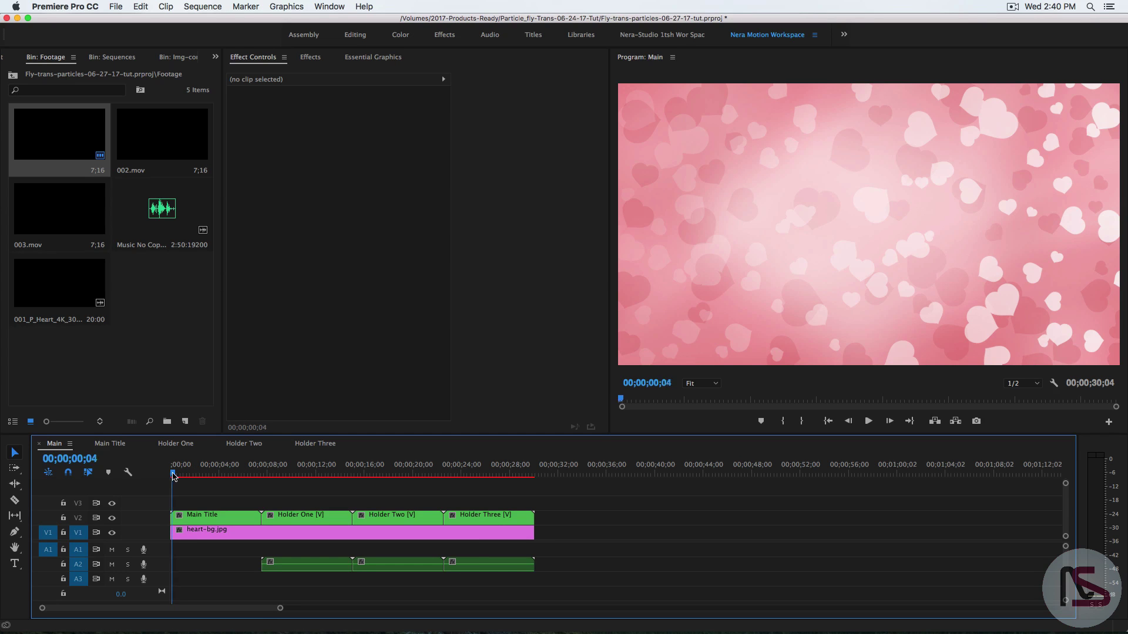
drag(172, 474, 244, 481)
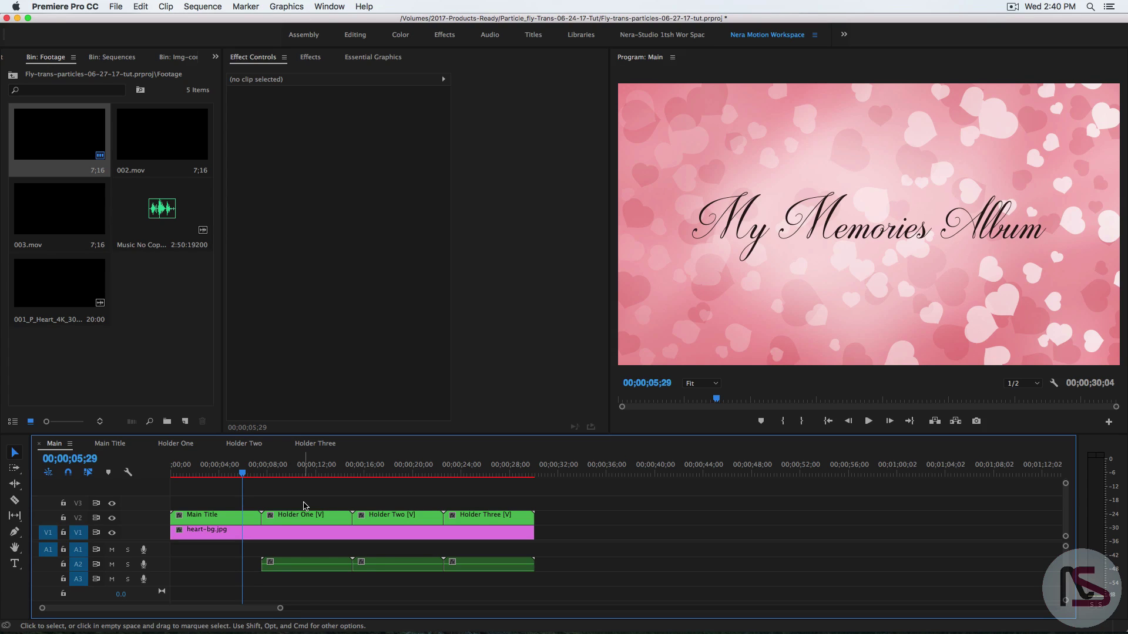
- Place 002.mov on V3 directly above Main Title, and 003.mov on V4 above it, both starting at the sequence start
click(154, 139)
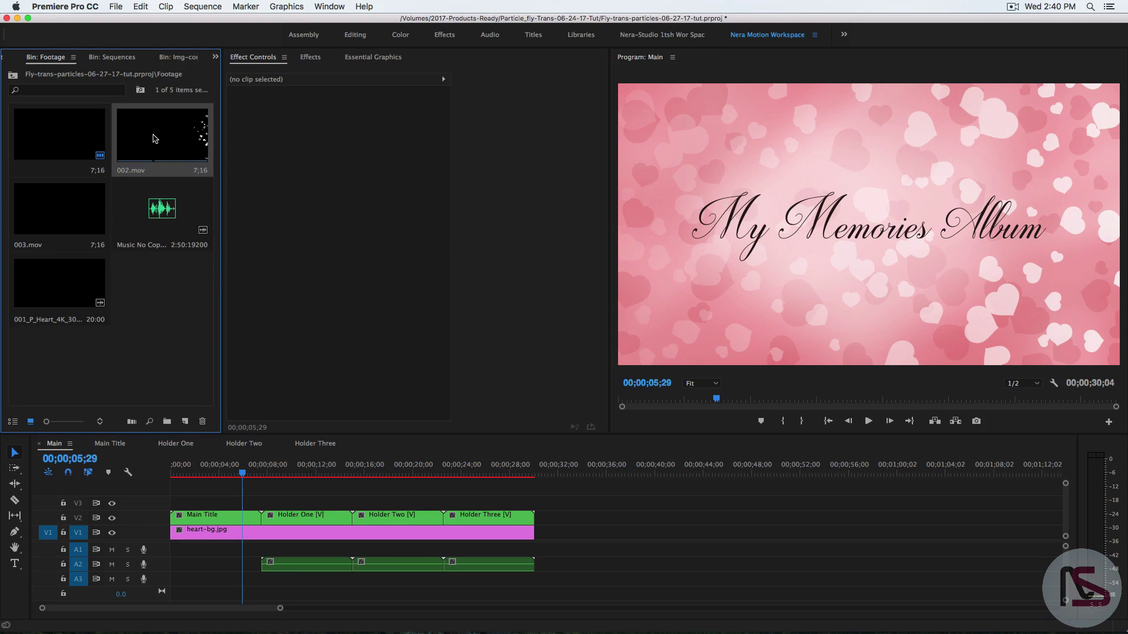
drag(136, 140, 171, 506)
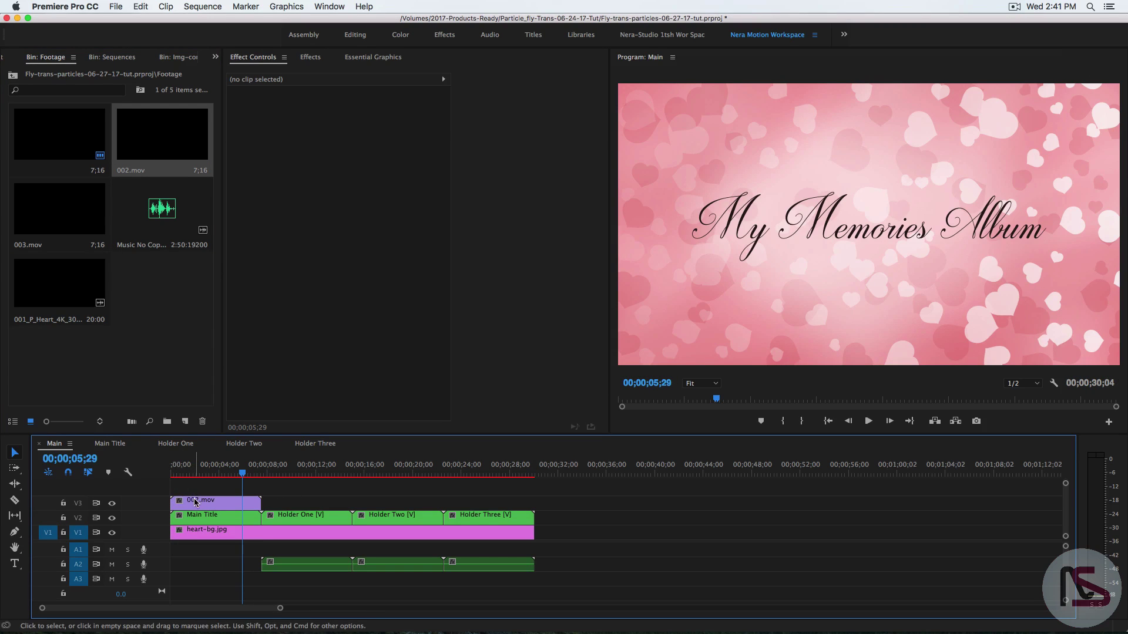
click(195, 501)
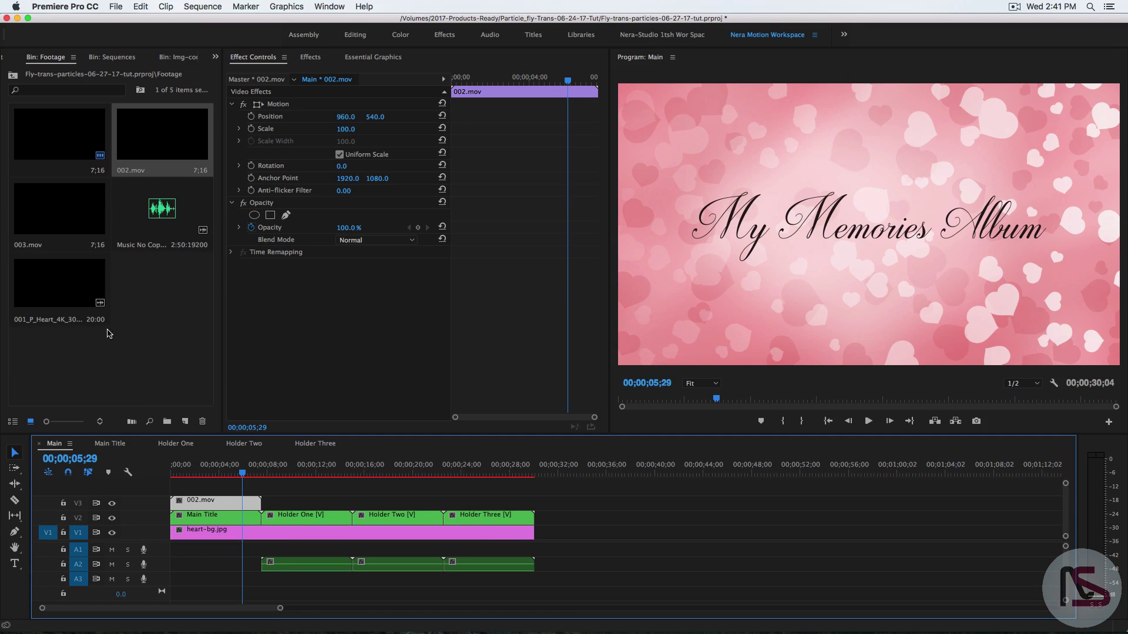
click(49, 227)
drag(59, 207, 177, 488)
- Nest the 002.mov and 003.mov clips above Main Title as a sequence named Particles
drag(284, 509, 220, 488)
right_click(230, 492)
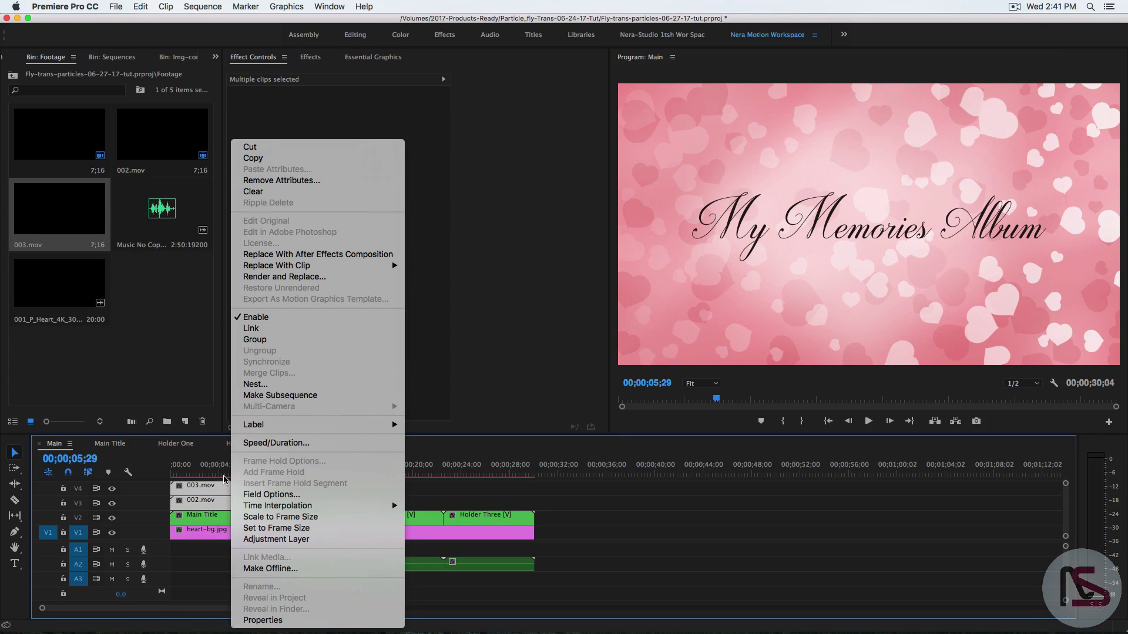
click(265, 385)
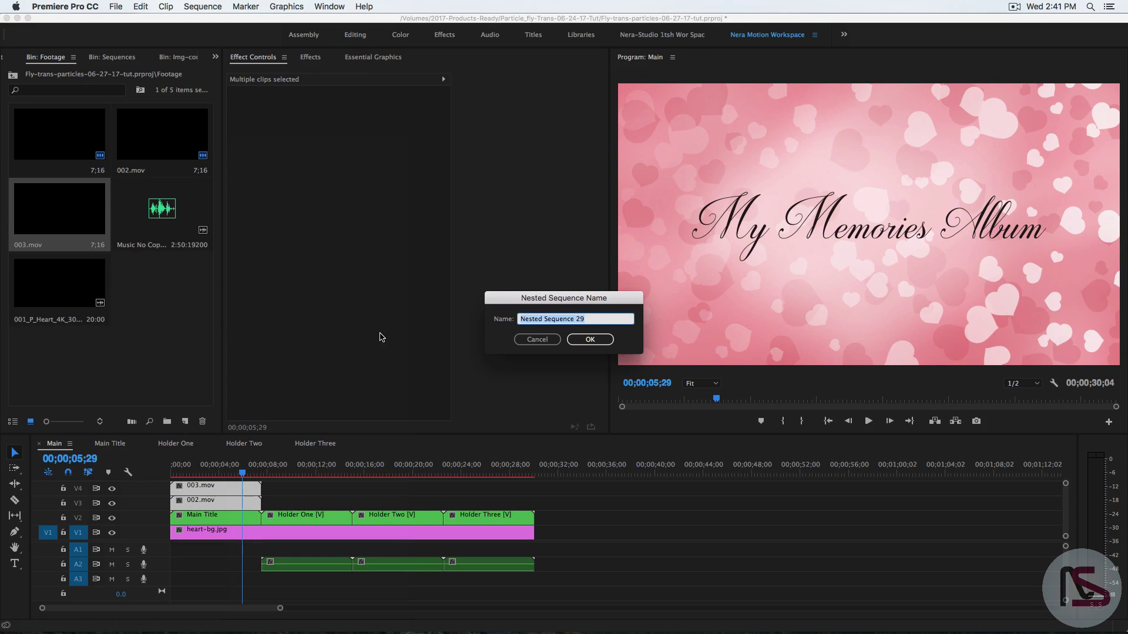
text(Particles)
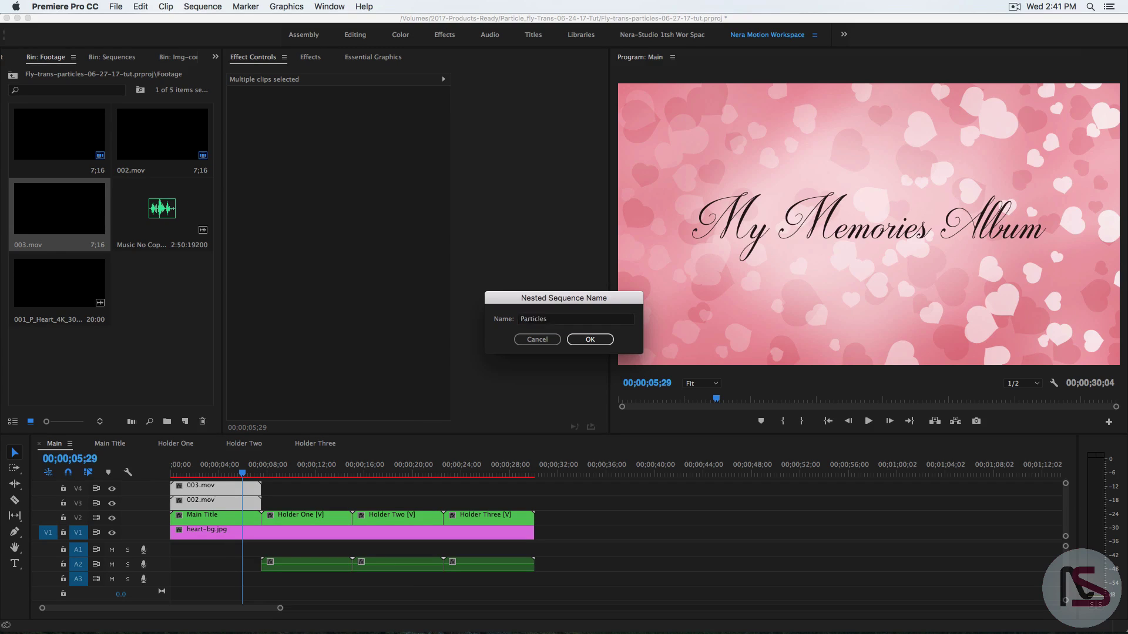
key(Return)
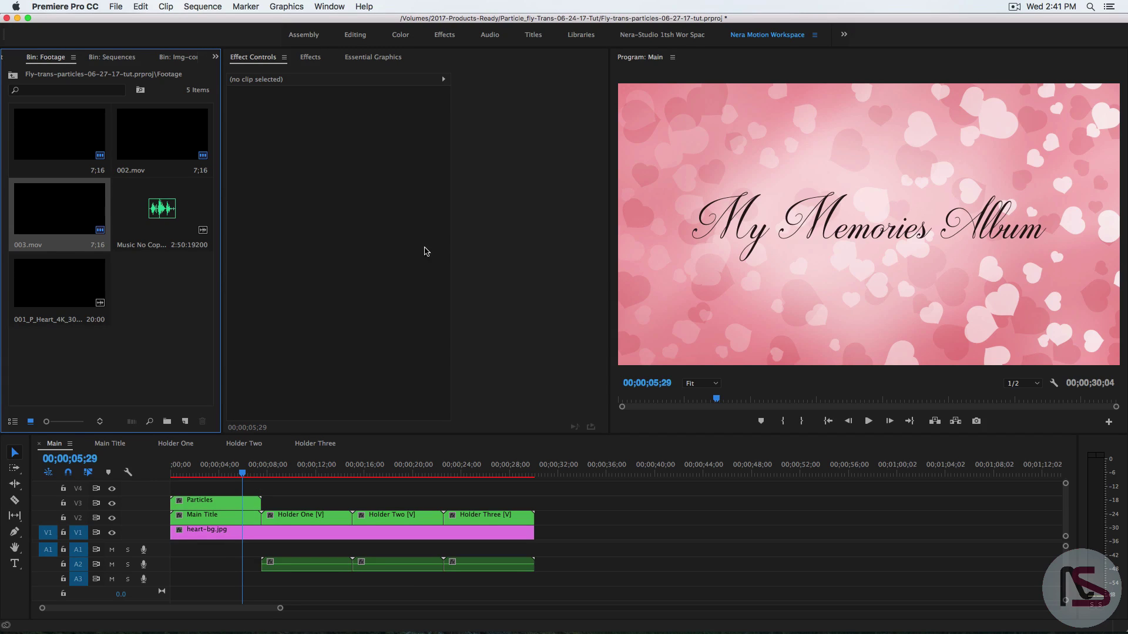
- Open the nested Particles sequence and move the playhead to 00;00;01;03, where the heart particles are visible
double_click(211, 503)
drag(610, 515, 475, 523)
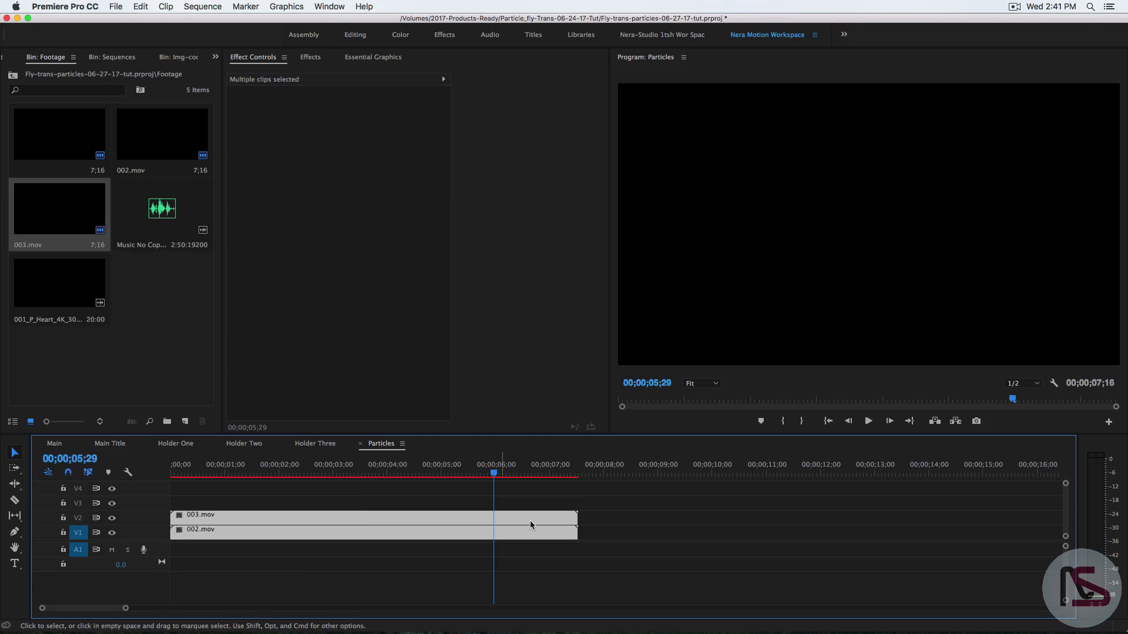
click(649, 515)
drag(496, 473, 230, 479)
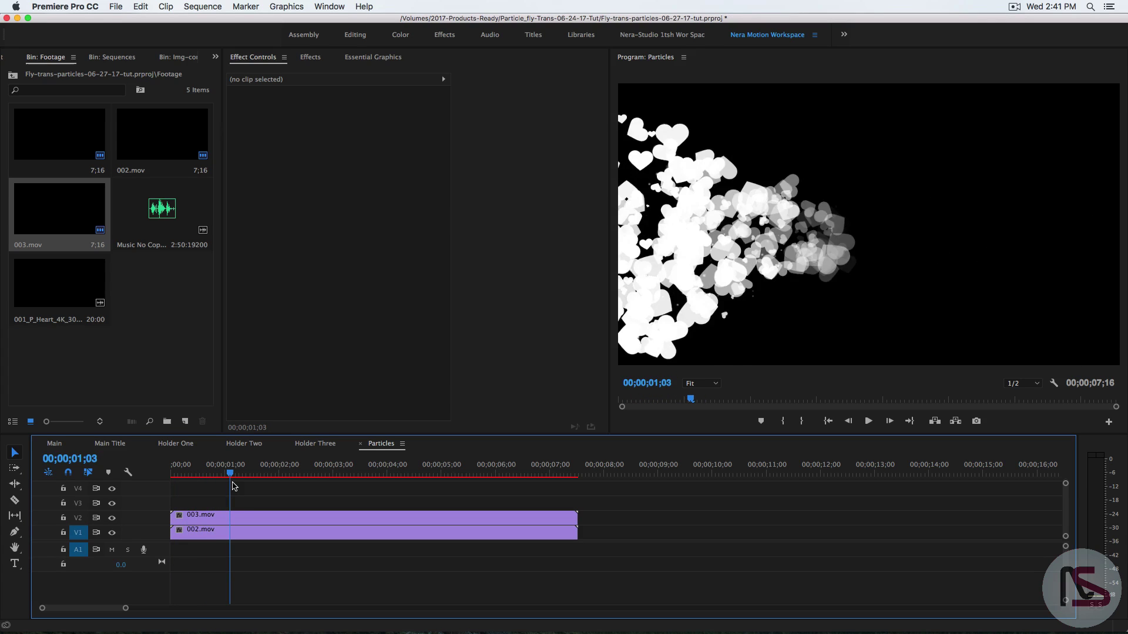
- Set the scale of 003.mov to 50 in the Particles sequence
click(322, 518)
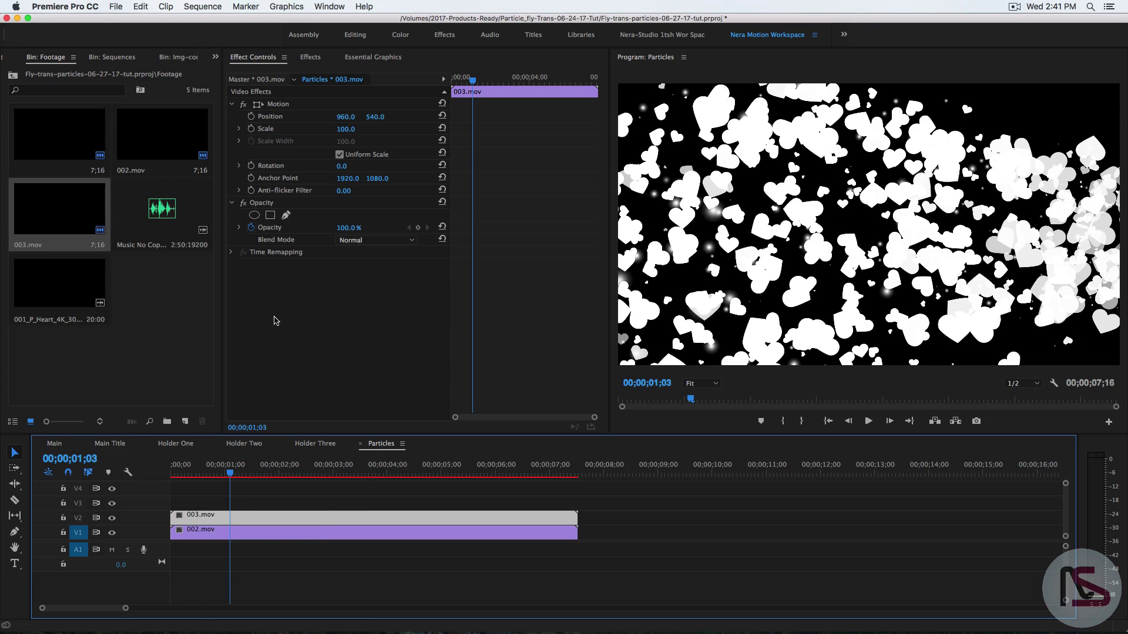
click(351, 128)
text(5)
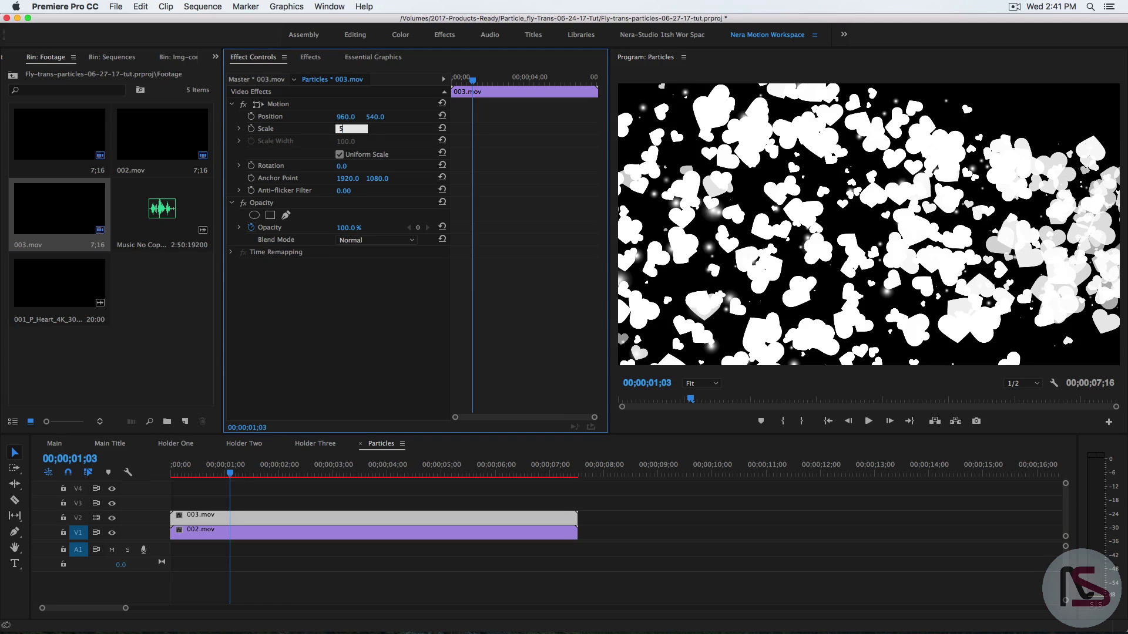
text(0)
key(Return)
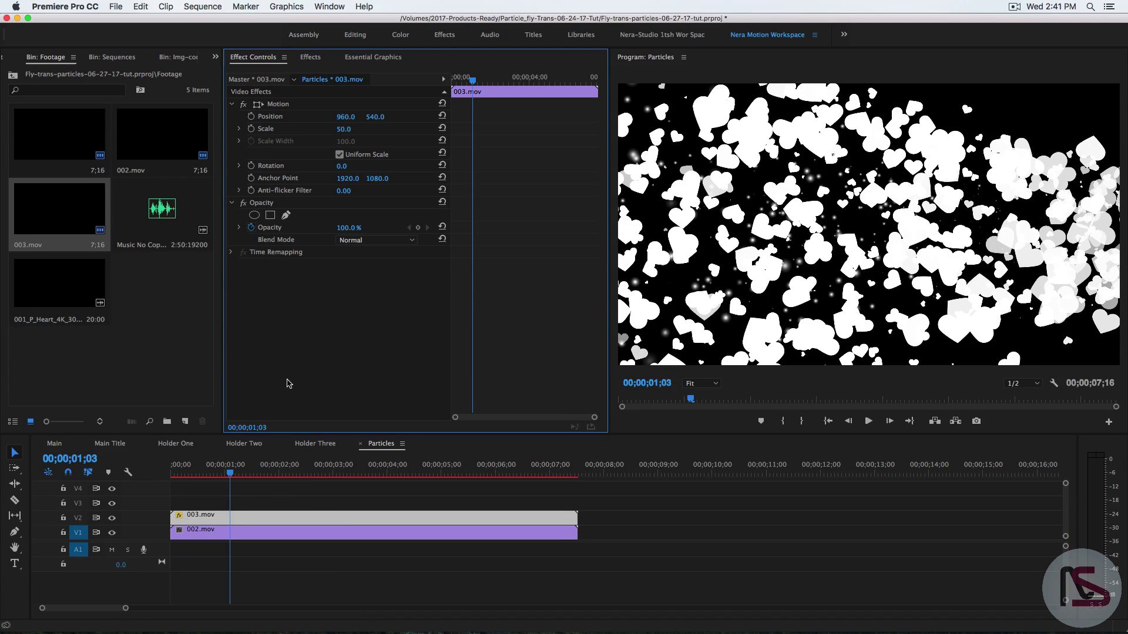
- Set the scale of 002.mov to 50 and move the playhead to 00;00;01;04
click(307, 532)
click(347, 129)
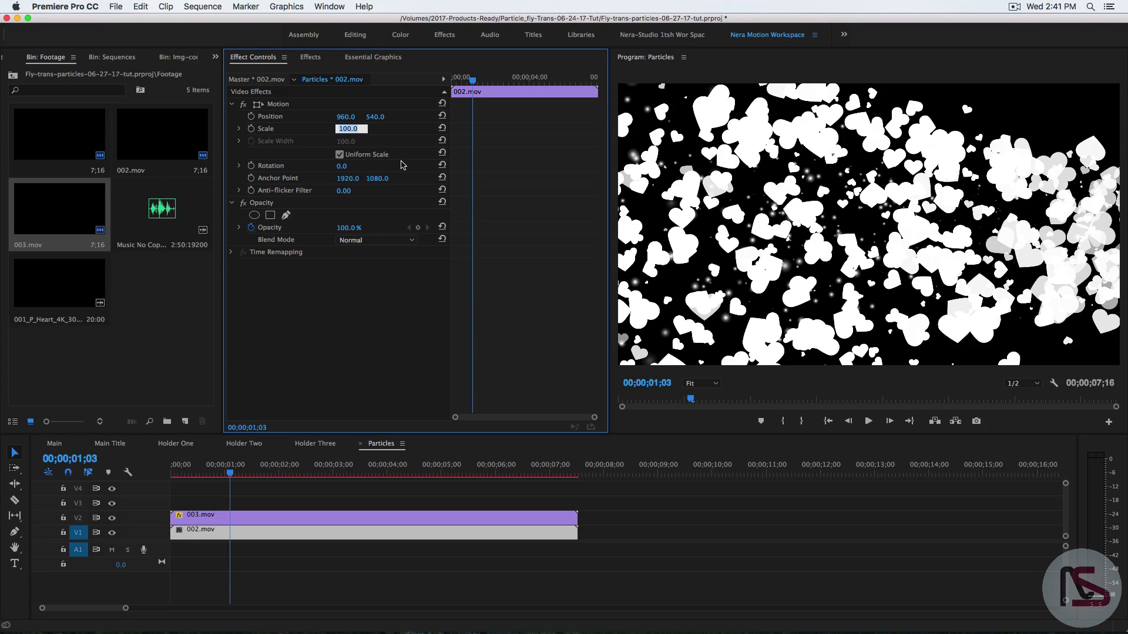
text(50)
key(Return)
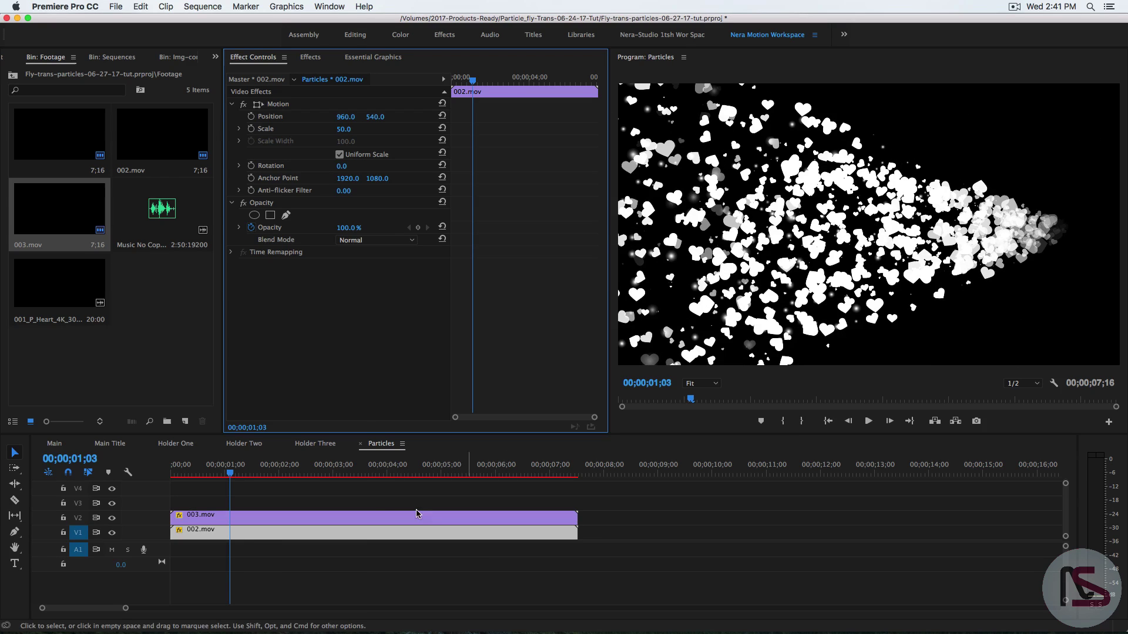
mouse_move(227, 472)
mouse_down()
mouse_move(257, 474)
mouse_move(231, 474)
mouse_up()
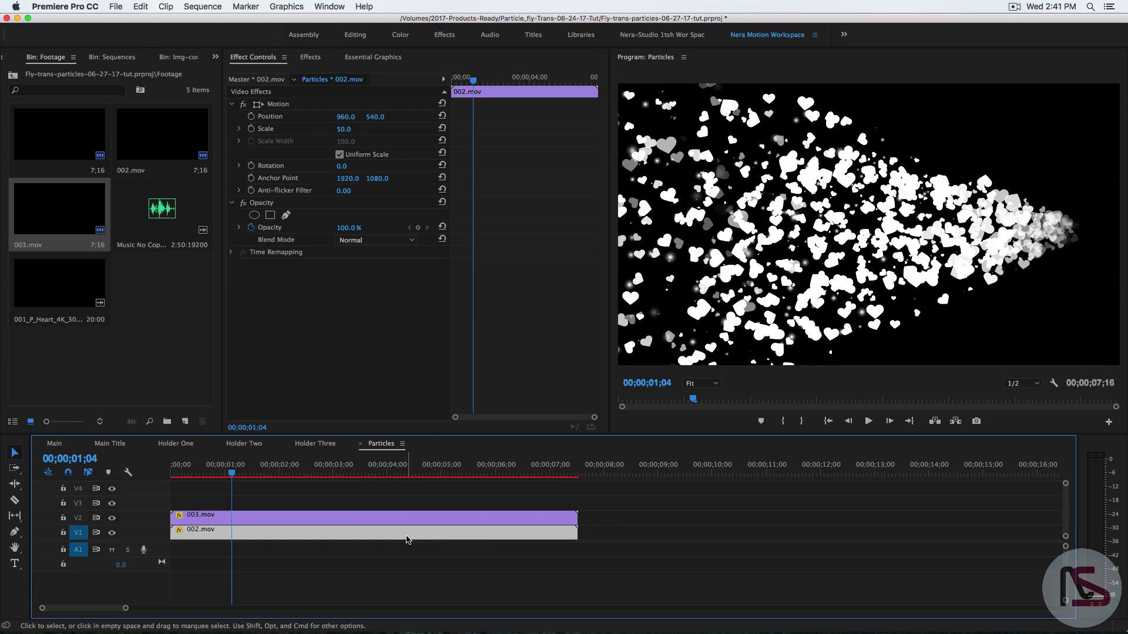
- Search the effects for "4 Grad" to locate 4-Color Gradient, and clear the search
click(314, 58)
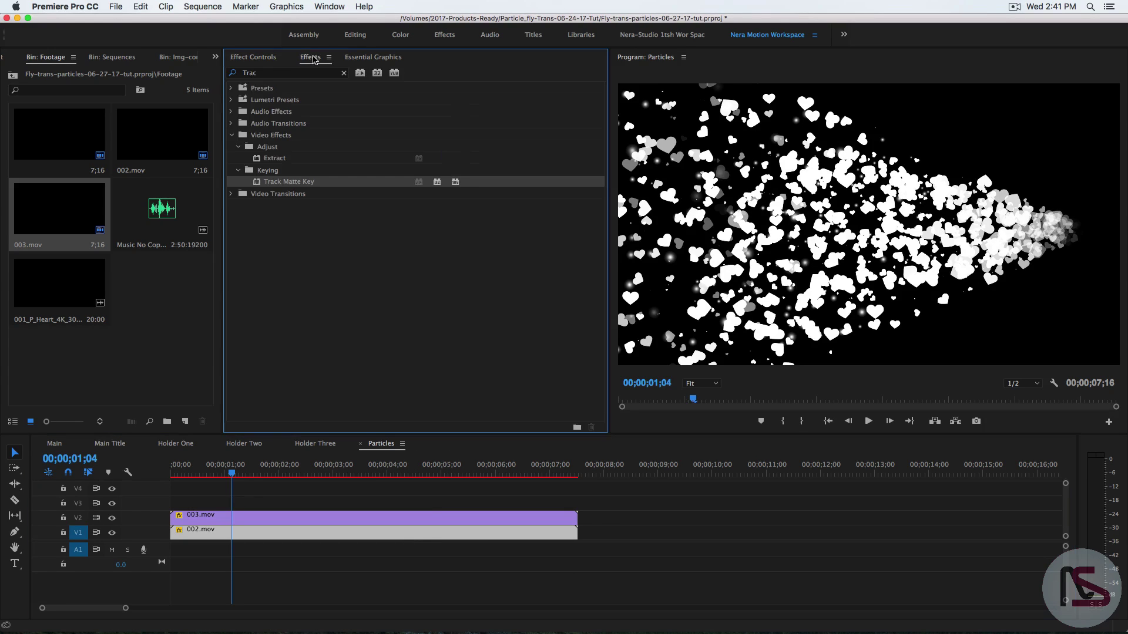
click(344, 73)
click(291, 73)
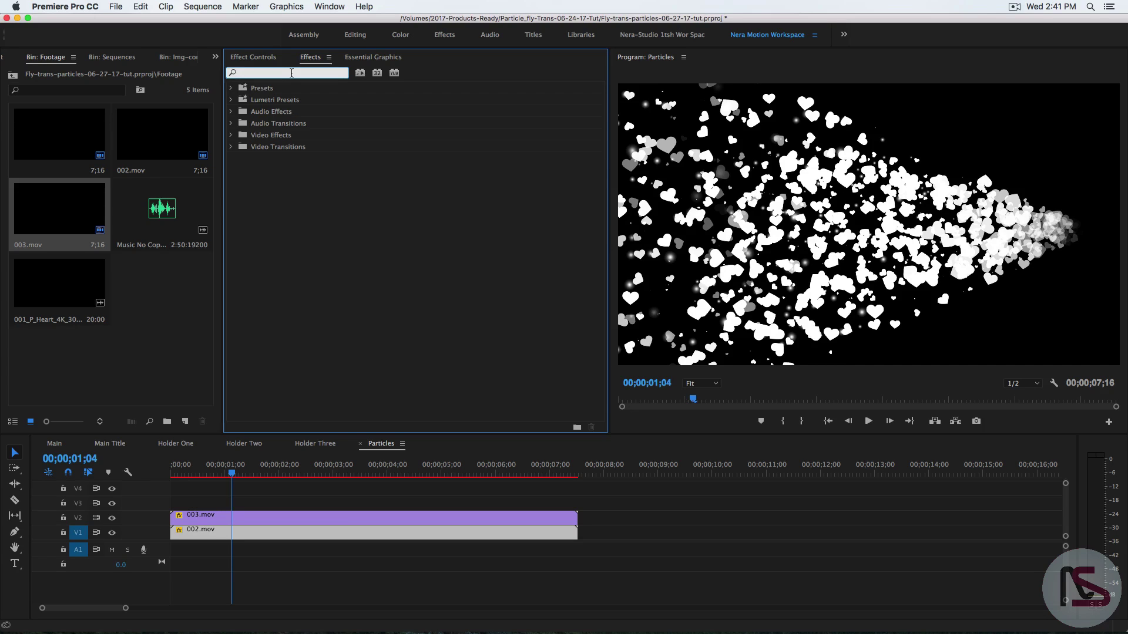
text(4)
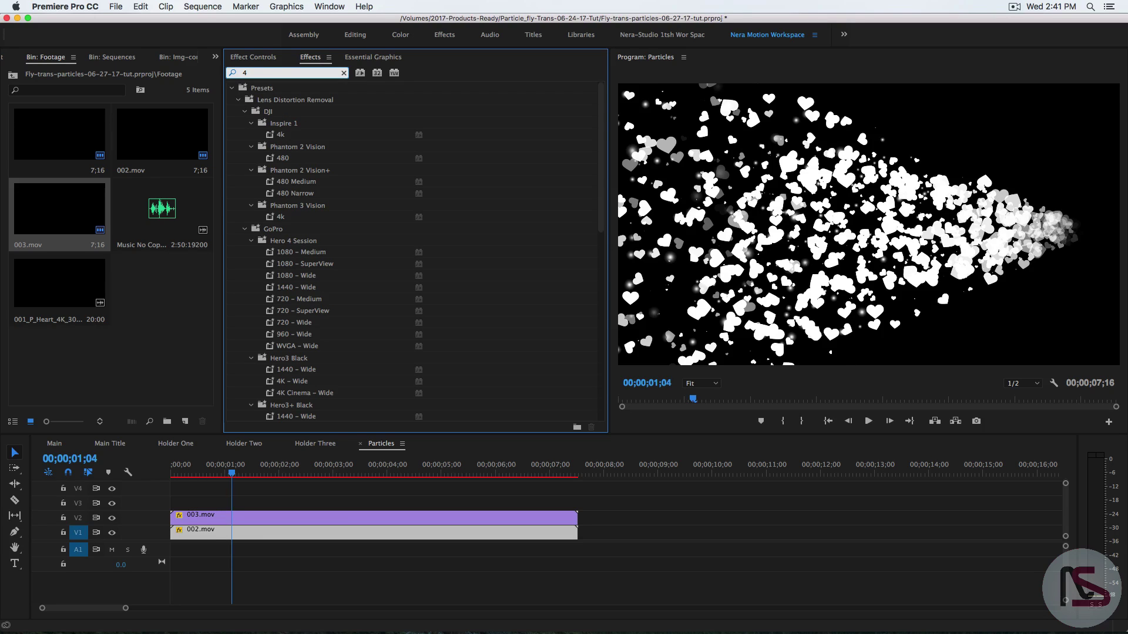
text( Grad)
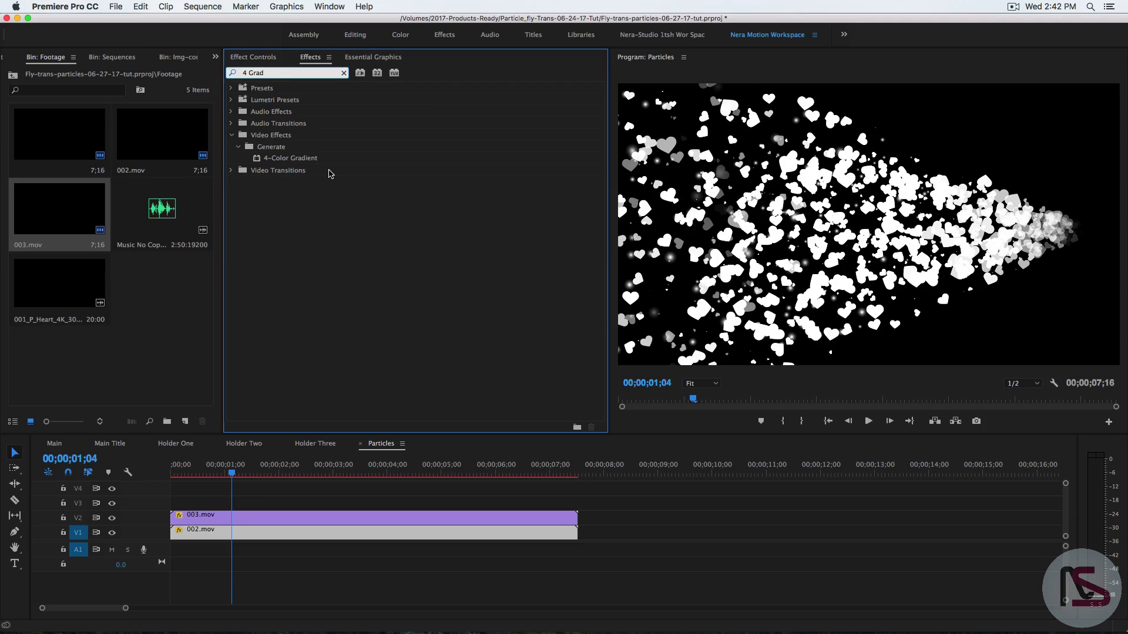
click(344, 73)
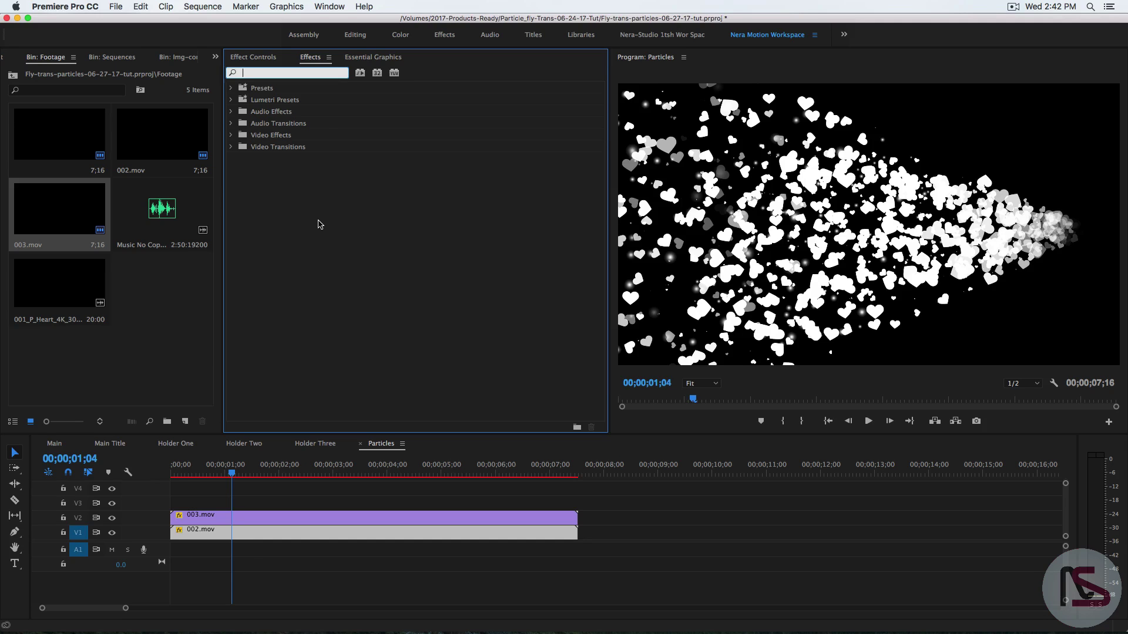
click(329, 57)
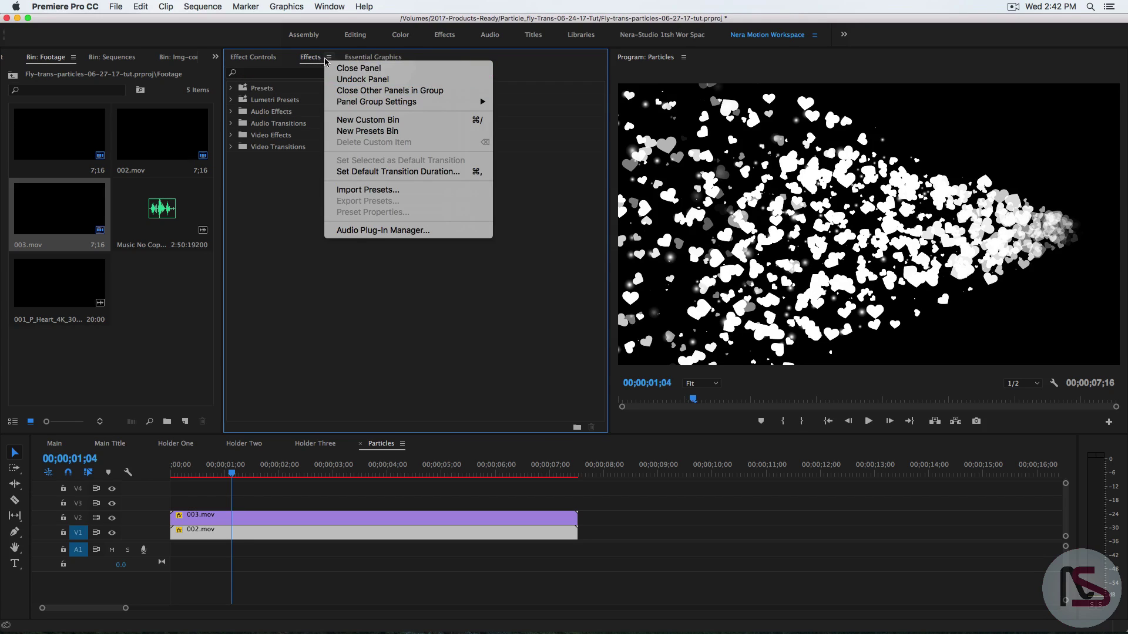
click(381, 190)
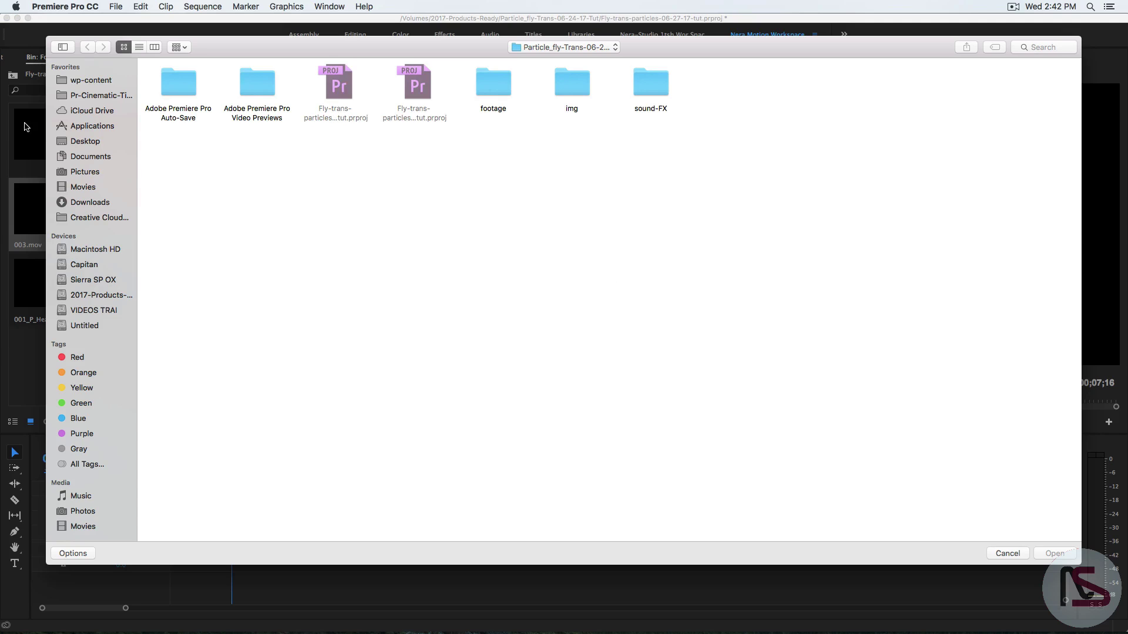
click(88, 142)
double_click(177, 89)
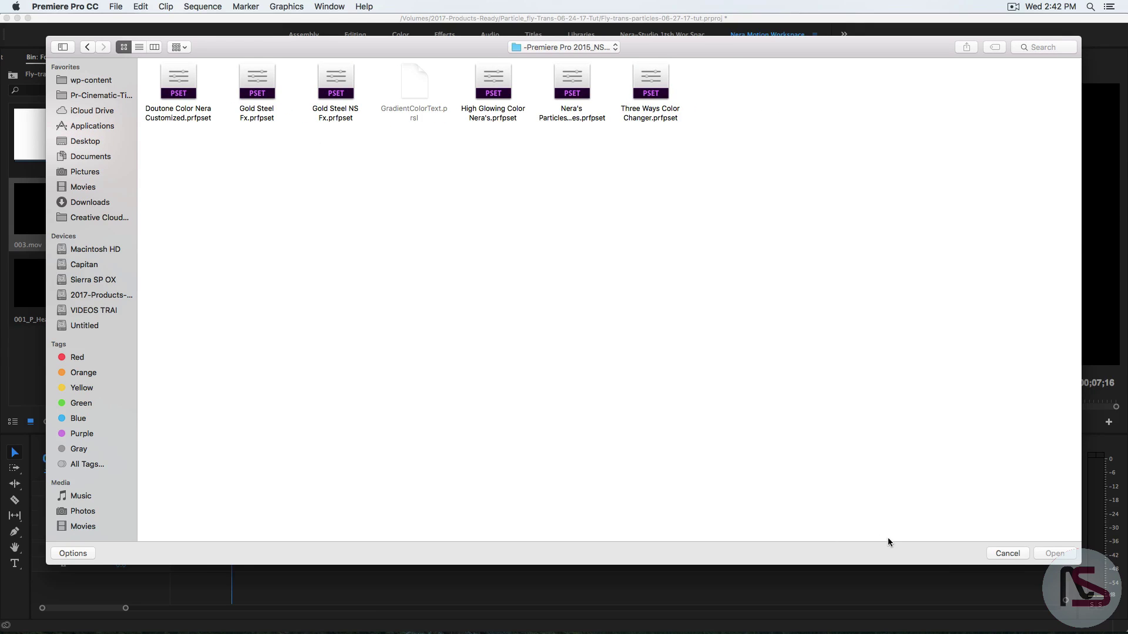
click(1007, 554)
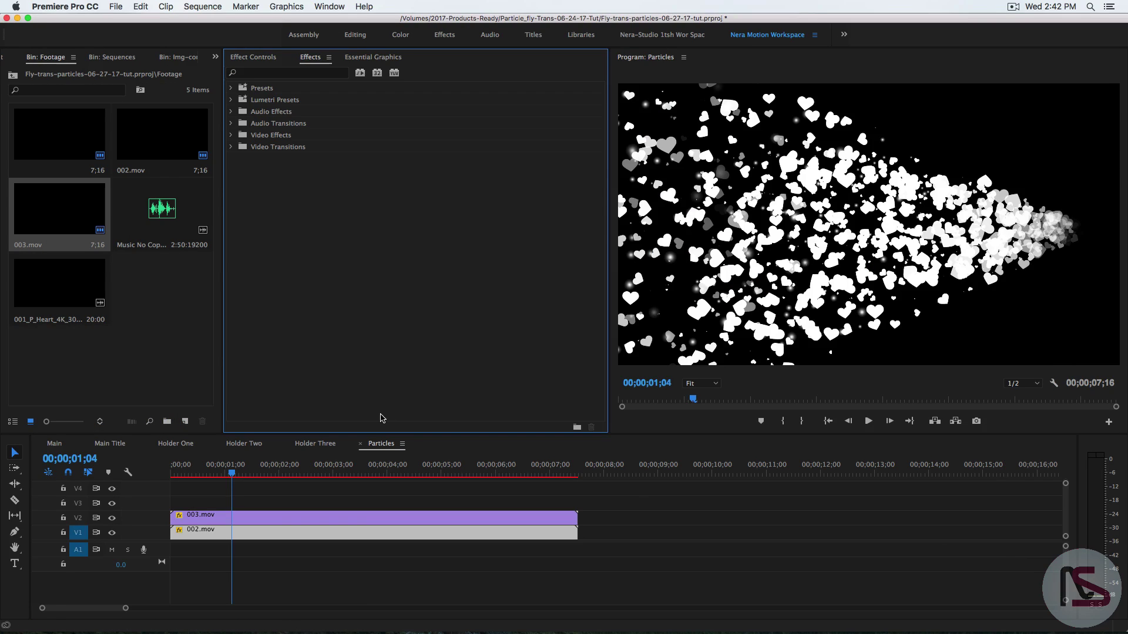
- Apply the Three Ways Color Changer preset to 002.mov on V1 of the Particles sequence
click(230, 89)
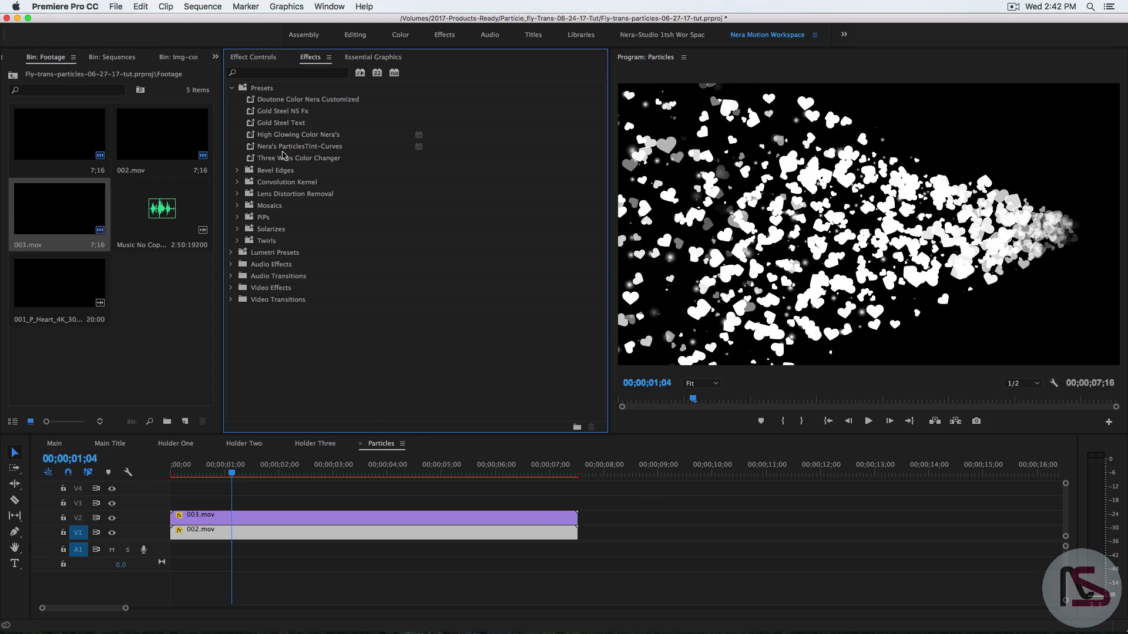
mouse_move(286, 162)
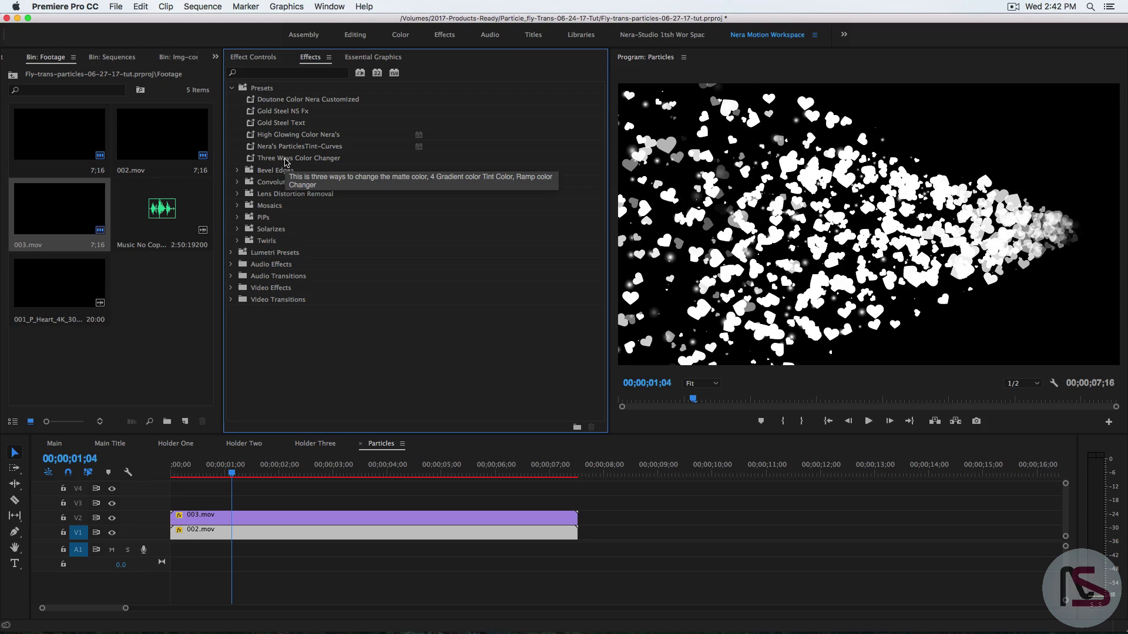
click(286, 163)
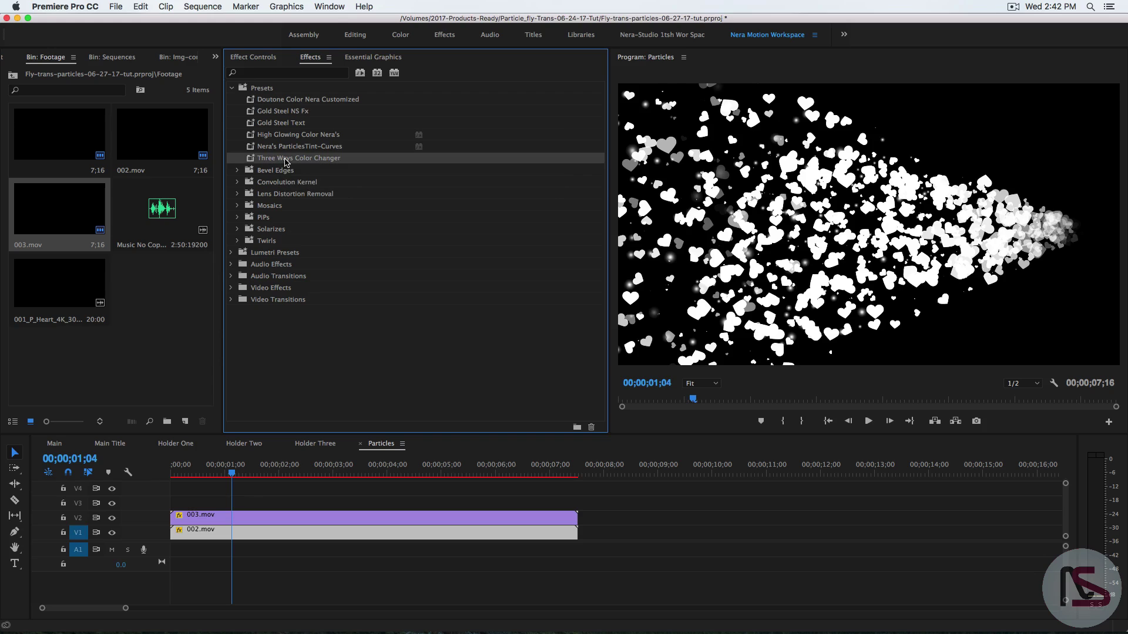
drag(287, 160, 238, 536)
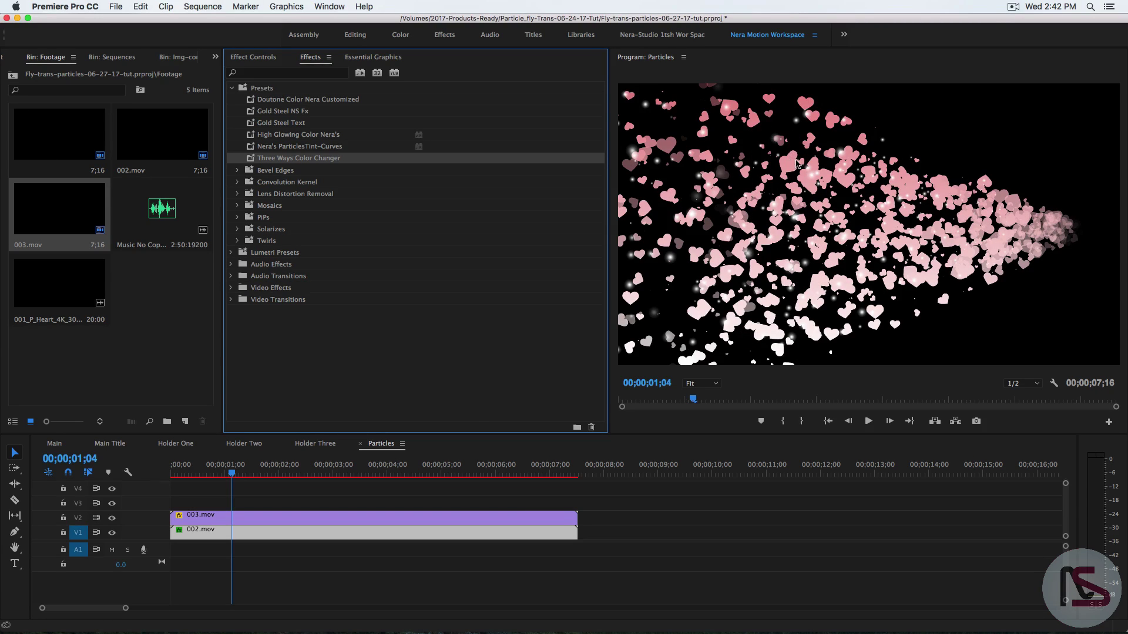
- Disable the Ramp and Tint effects on 002.mov and expand its 4-Color Gradient settings
click(253, 57)
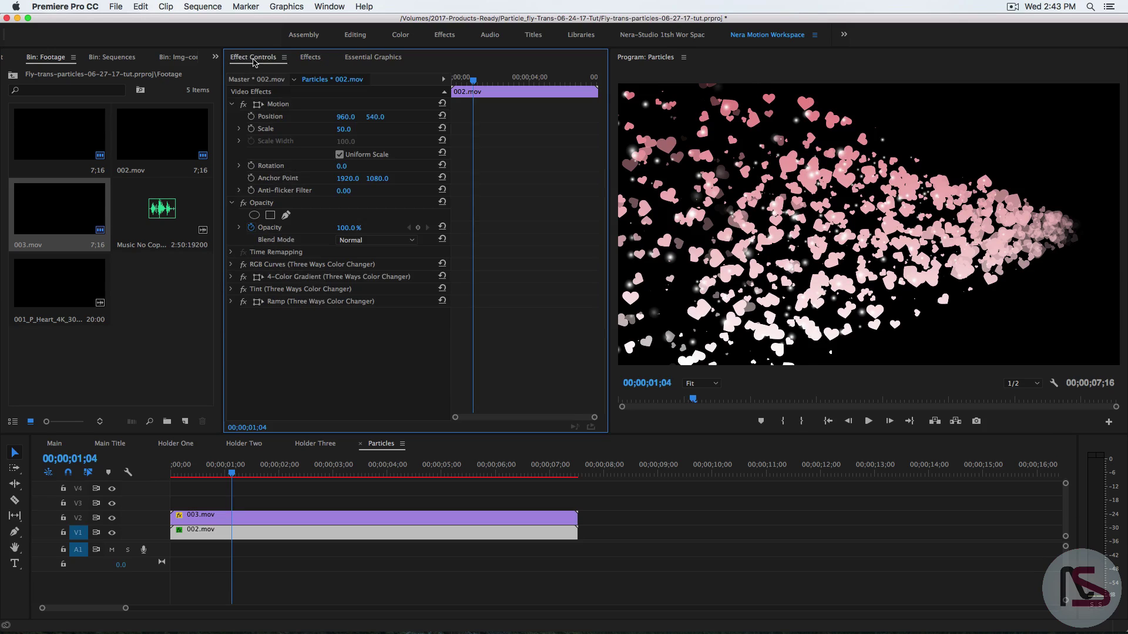
click(243, 302)
click(244, 289)
click(231, 278)
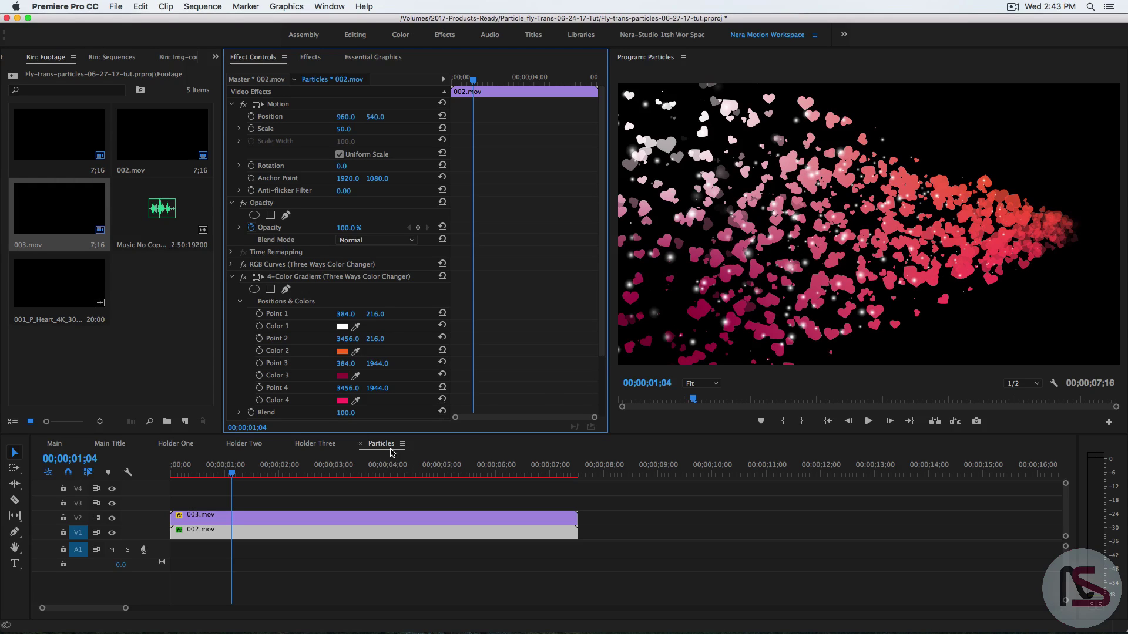
- Apply the High Glowing Color Nera's preset to 003.mov on V2
click(293, 520)
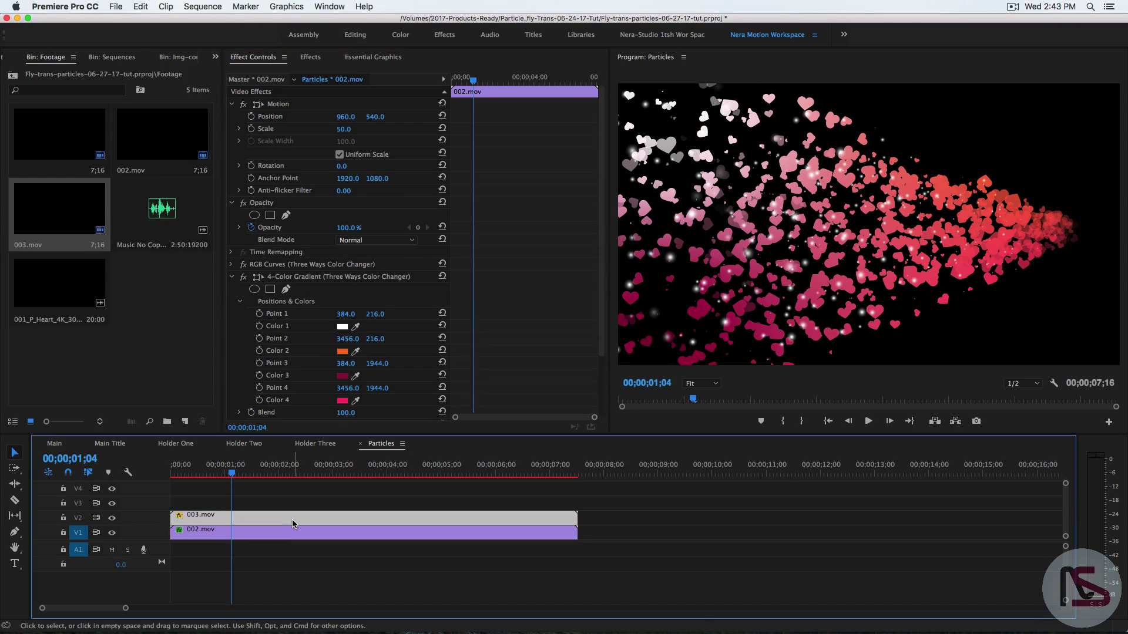
click(310, 57)
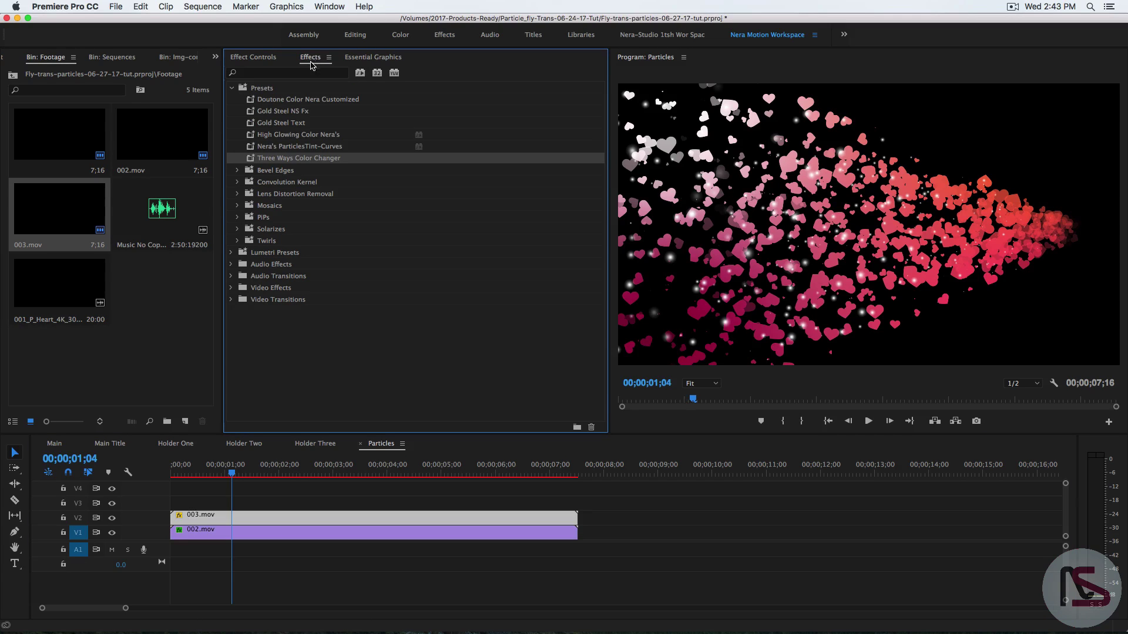
click(272, 137)
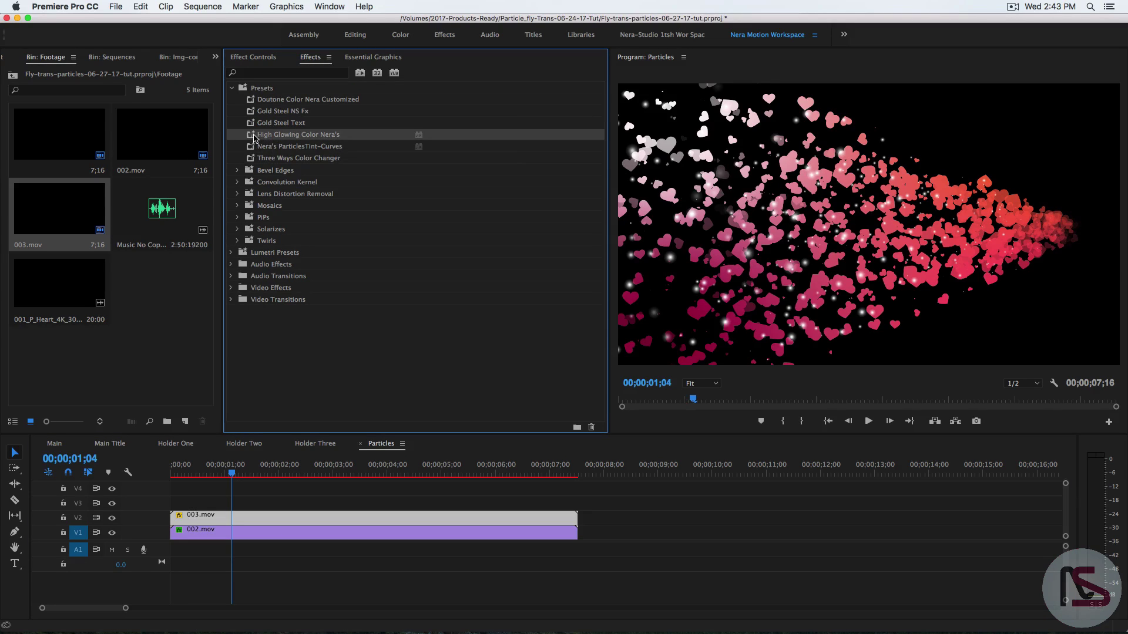
drag(251, 229, 242, 519)
- Try green 0CFF33 as the Map White To color in the Tint effect of 003.mov
click(244, 59)
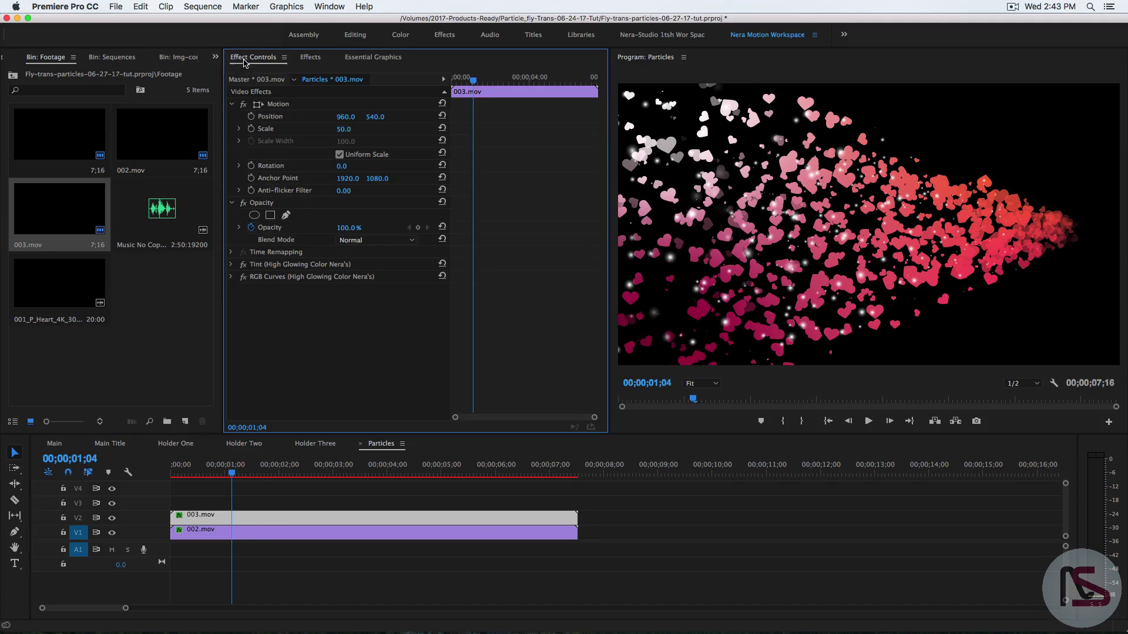
click(230, 265)
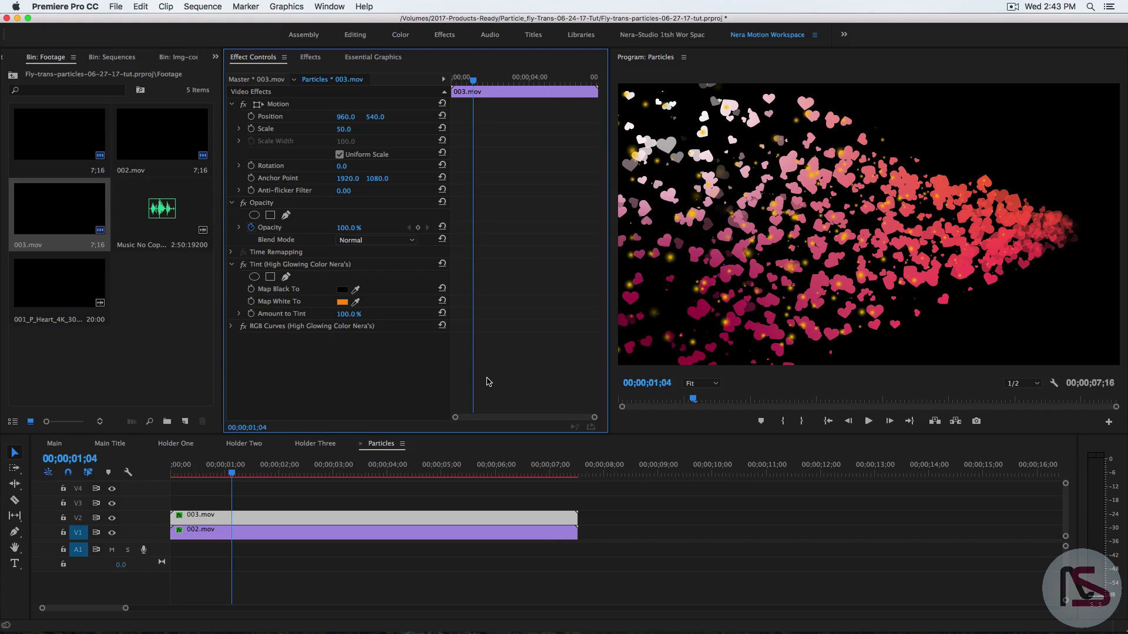
click(344, 303)
click(592, 212)
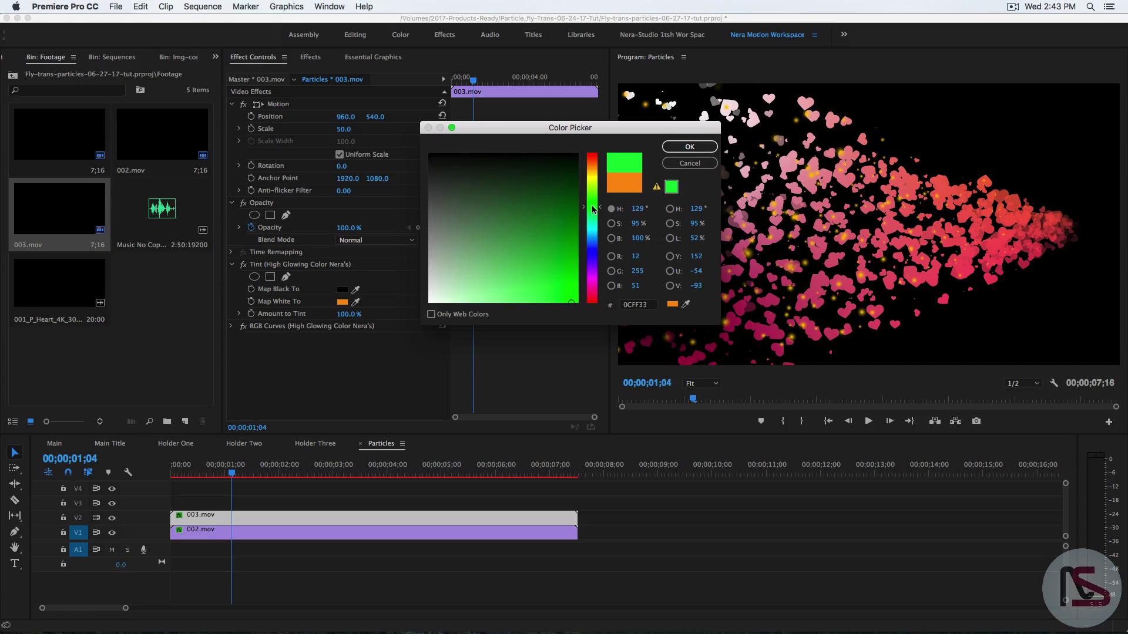
click(676, 149)
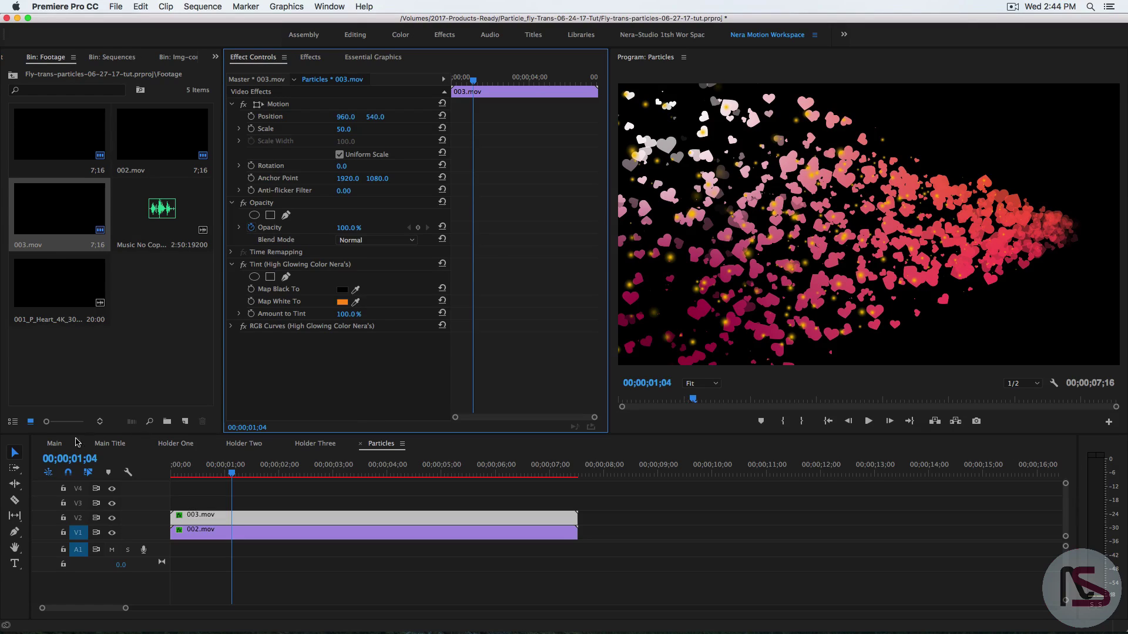
- Open the Main sequence and scrub from the start to about 00;00;03;18 to review the colored particles over the title
click(58, 444)
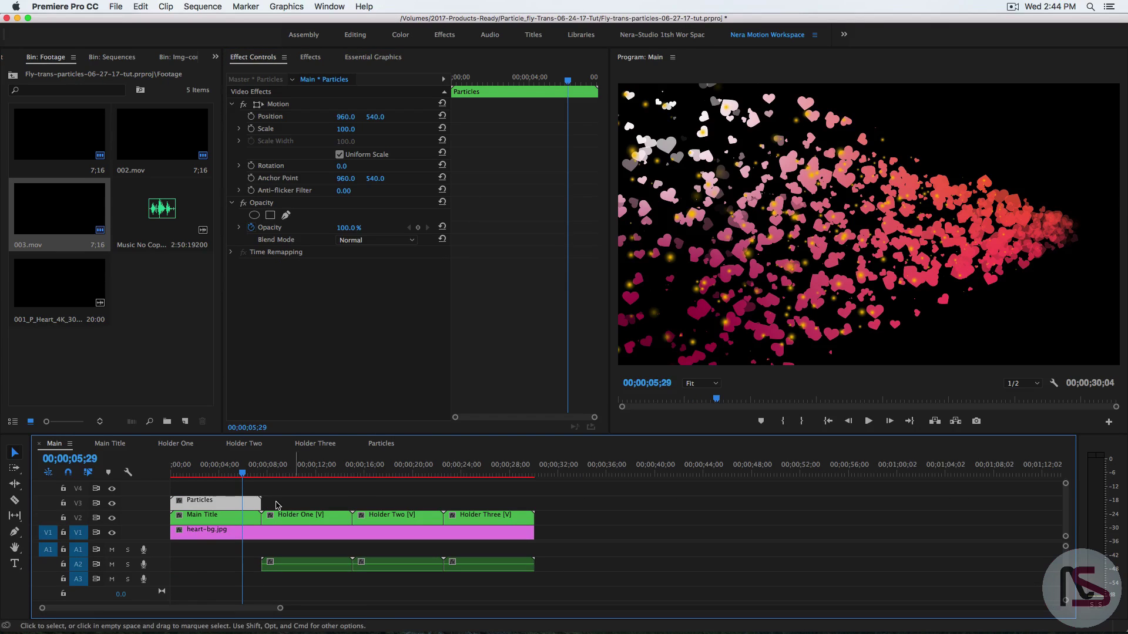
click(240, 475)
drag(240, 476, 171, 479)
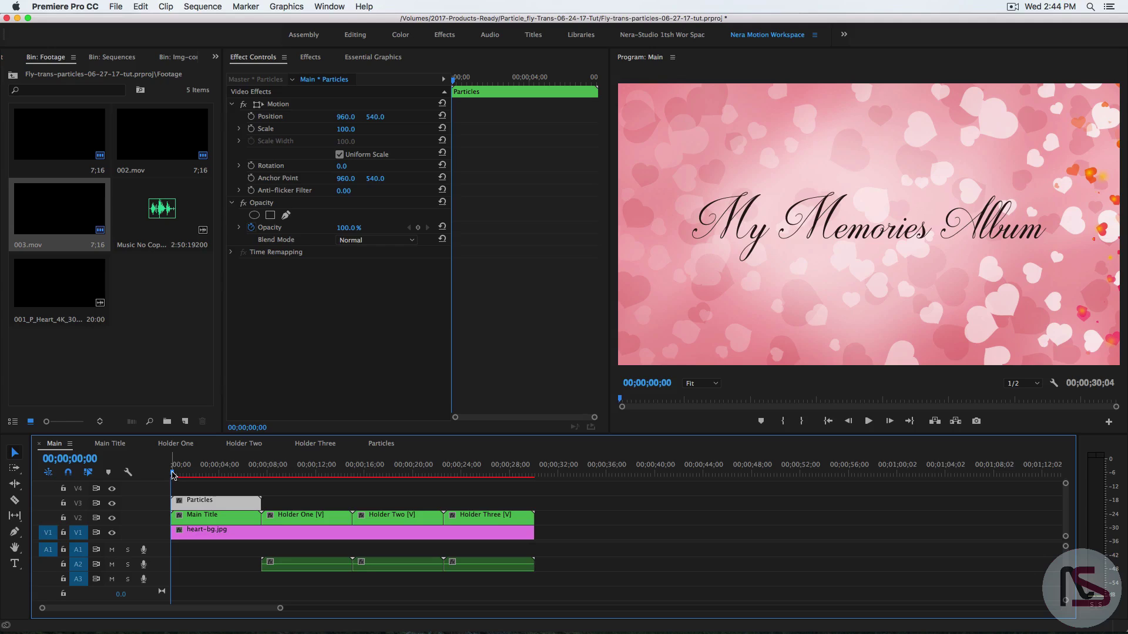
drag(173, 475, 217, 481)
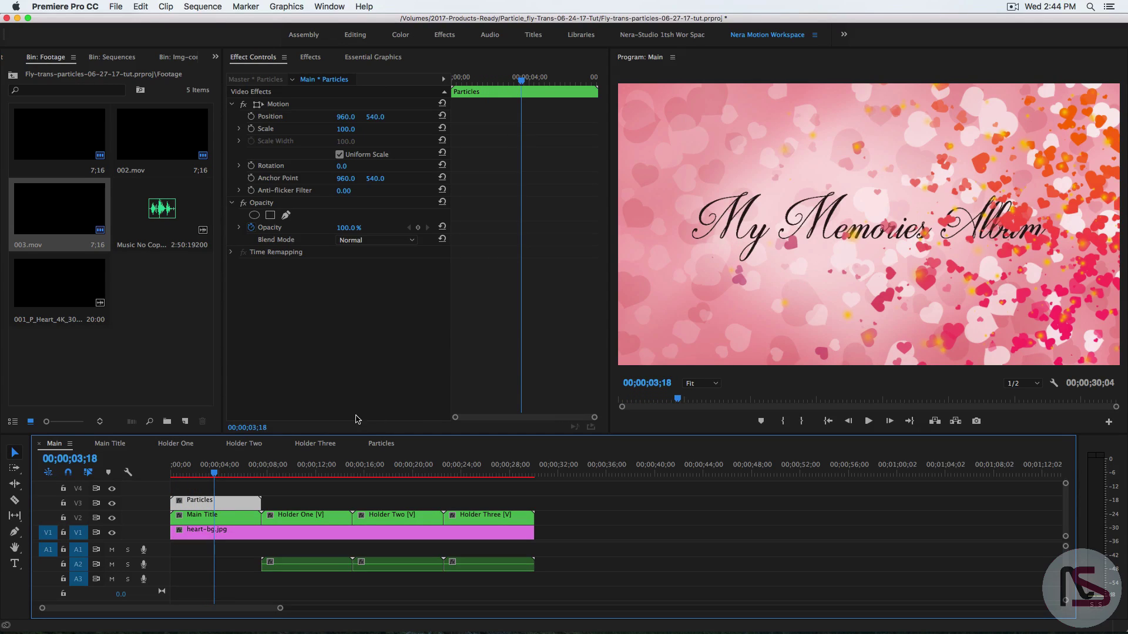
- Fade out the Particles clip with opacity keyframes of 100% at 00;00;04;02 and 0% at 00;00;04;21
drag(214, 474, 219, 475)
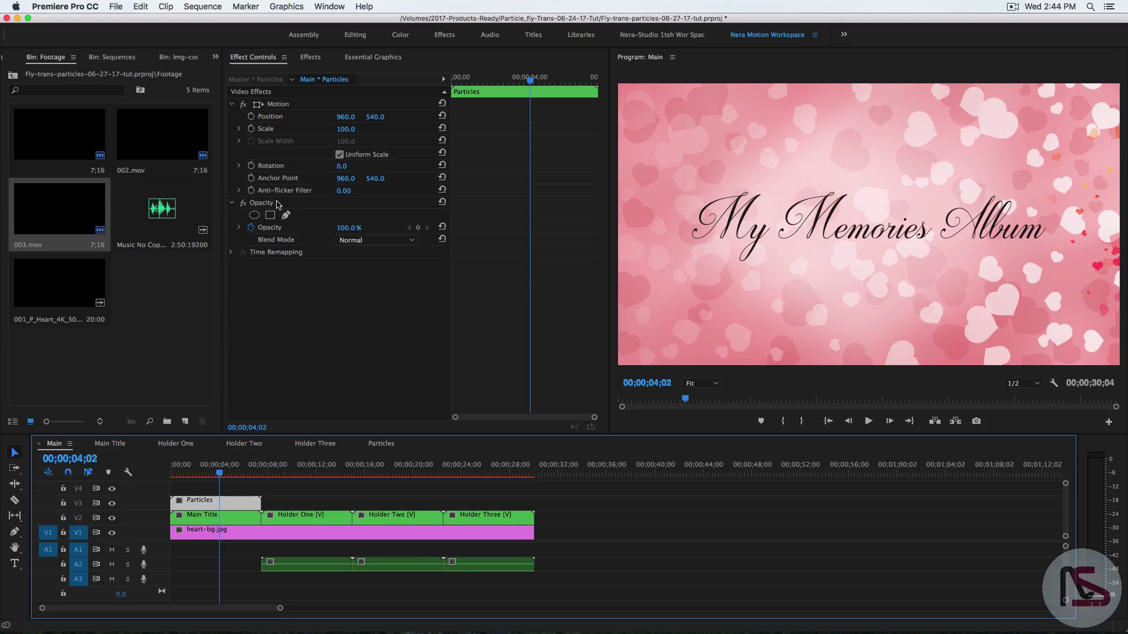
click(252, 228)
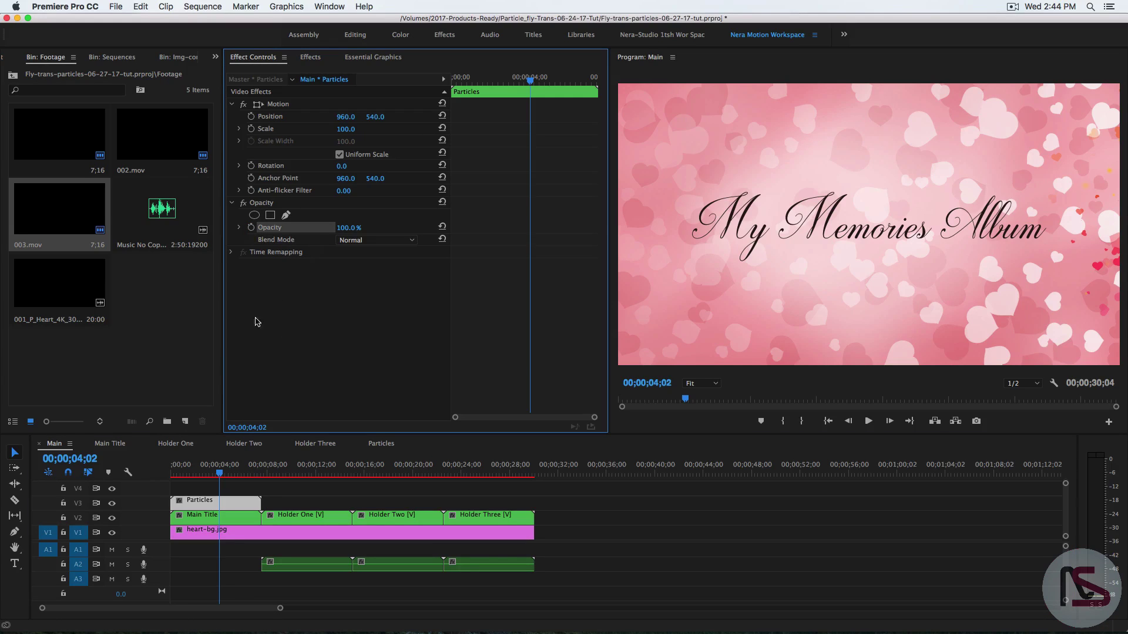
click(251, 228)
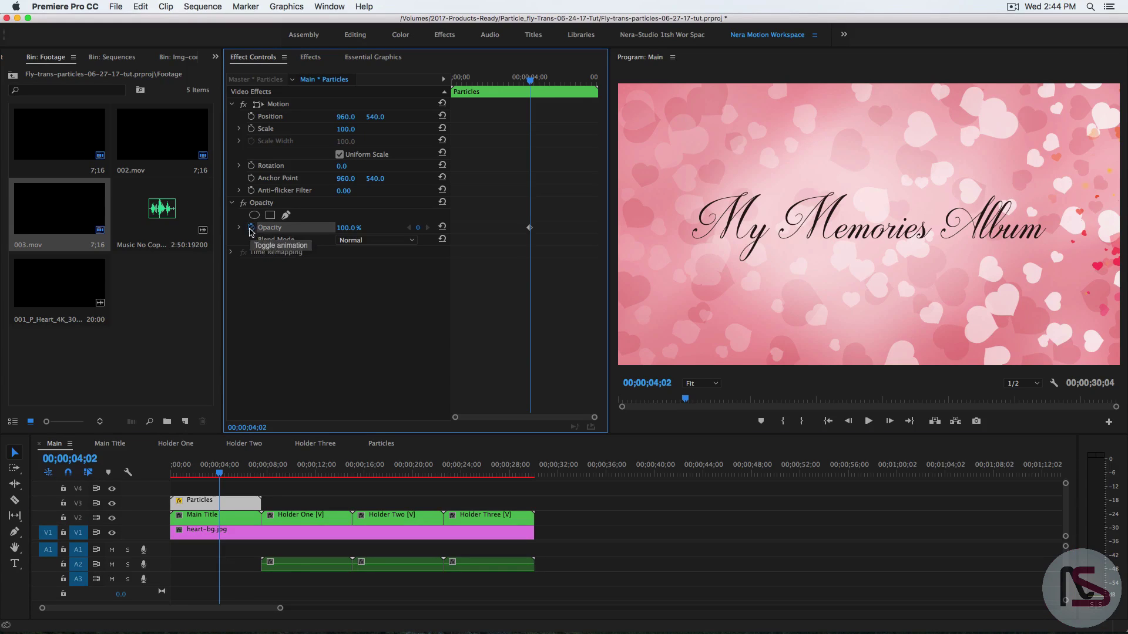
click(221, 474)
drag(222, 474, 226, 476)
drag(341, 230, 282, 230)
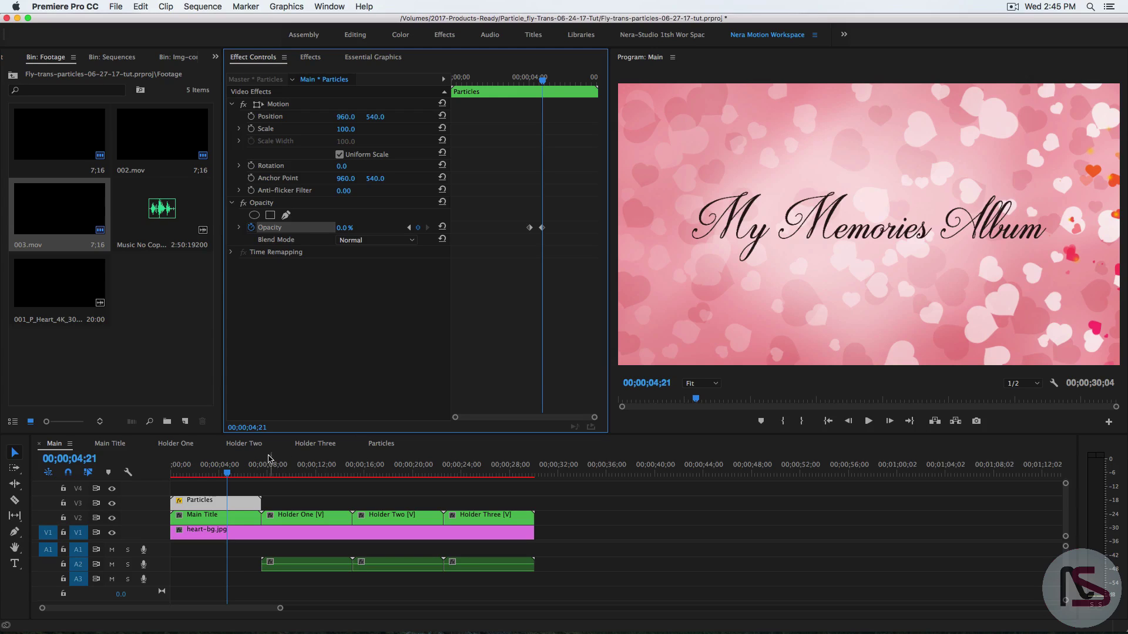
- Duplicate the Particles clip on V3 above Holder One, Holder Two and Holder Three, and move the playhead to 00;00;07;01
mouse_move(229, 475)
mouse_down()
mouse_move(254, 477)
mouse_move(198, 478)
mouse_move(211, 477)
mouse_up()
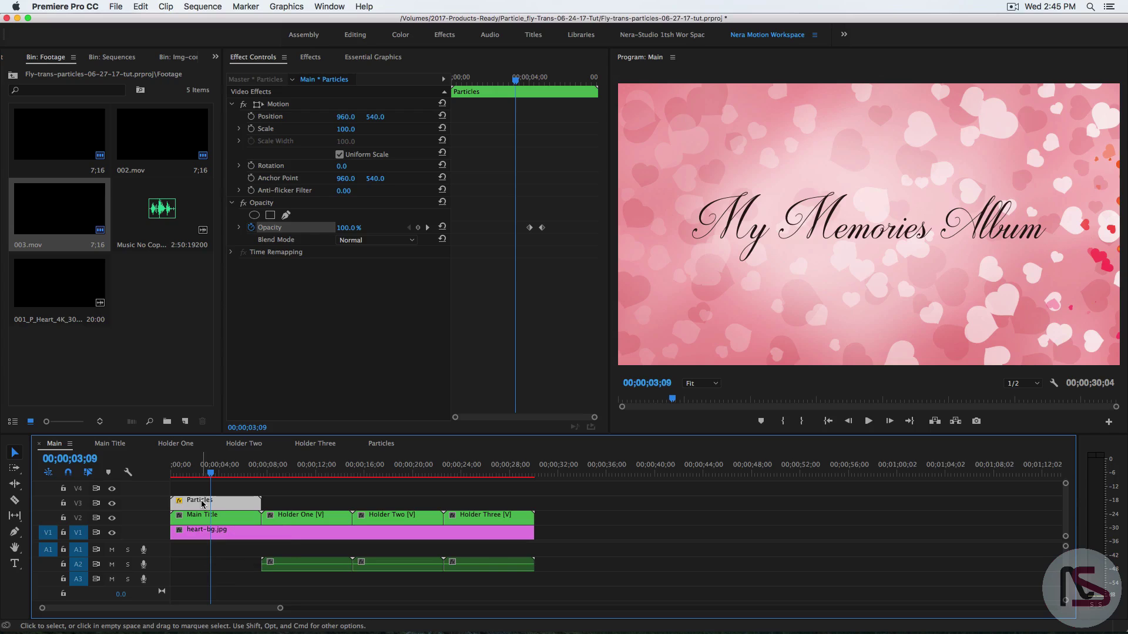
drag(201, 503, 489, 503)
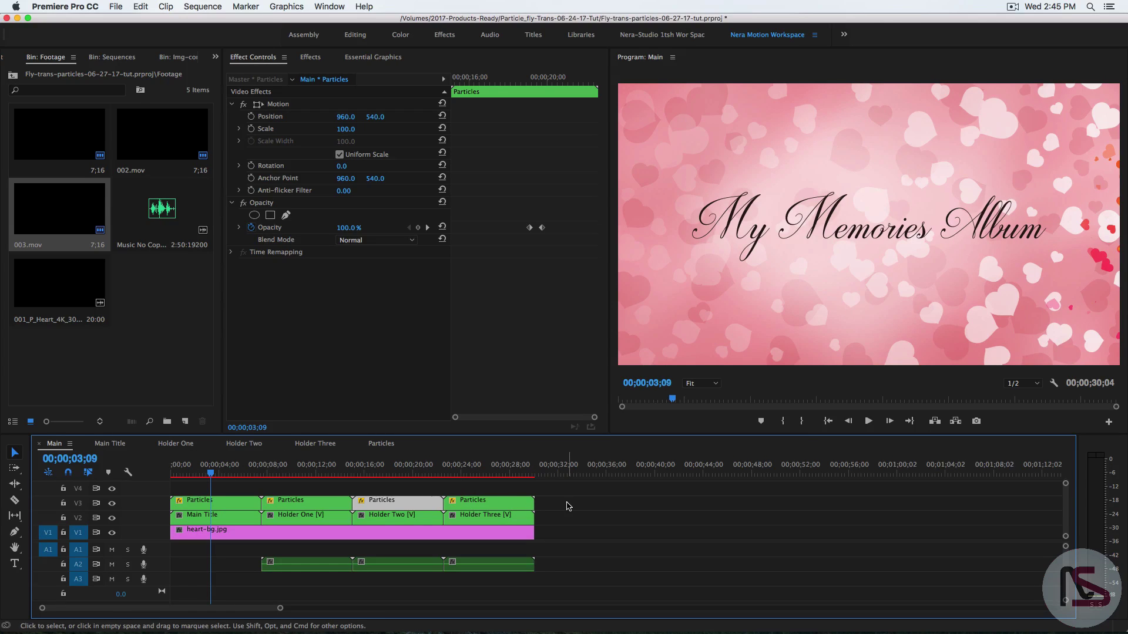
drag(212, 473, 257, 473)
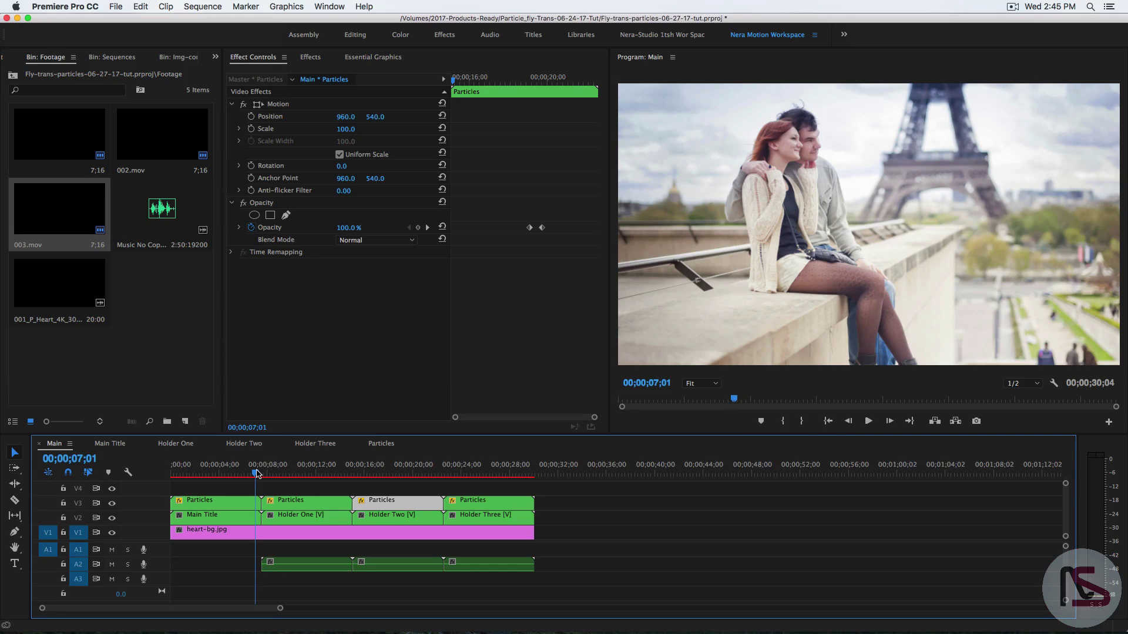
mouse_move(256, 476)
mouse_down()
mouse_move(271, 476)
mouse_move(258, 477)
mouse_up()
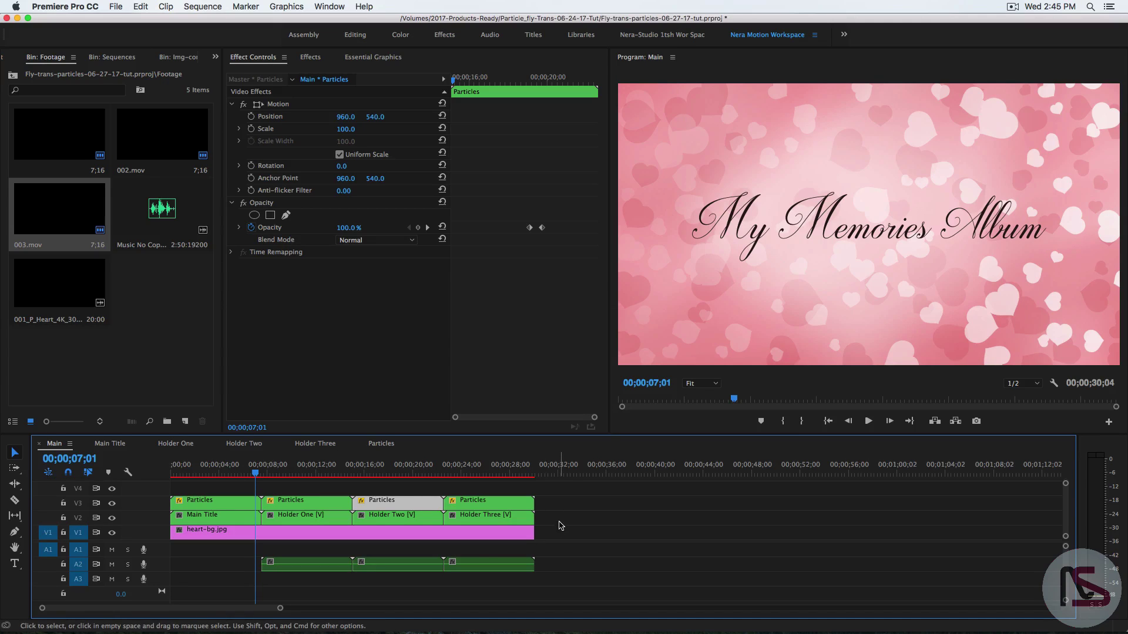
- Select the Main Title and three Holder clips on V2 and apply the default transitions to the selection
drag(561, 521, 193, 520)
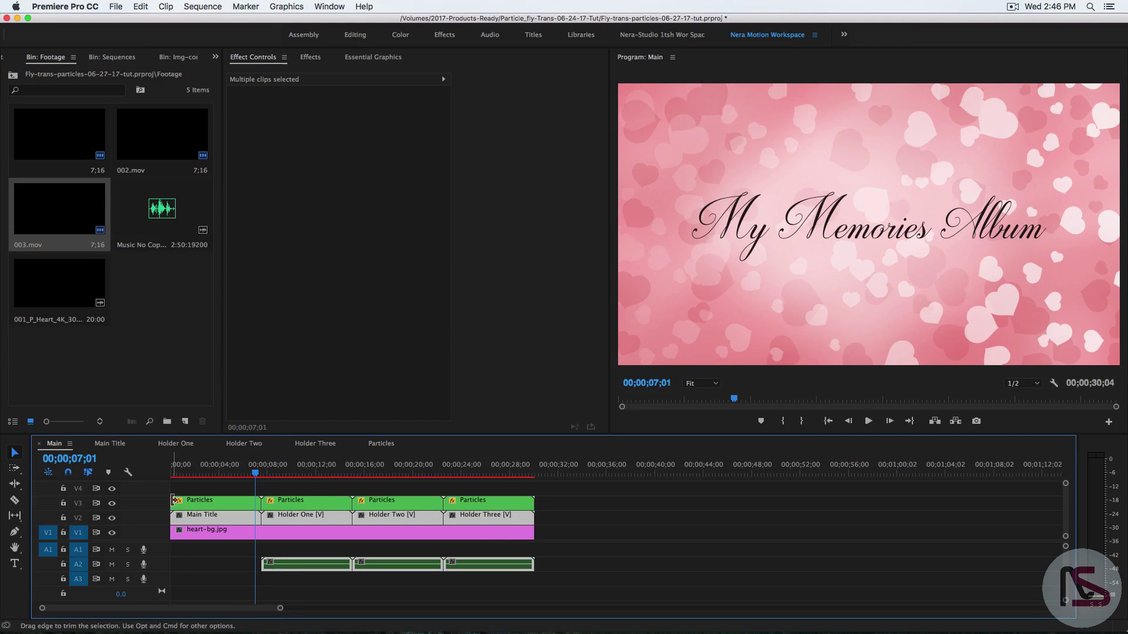
click(308, 58)
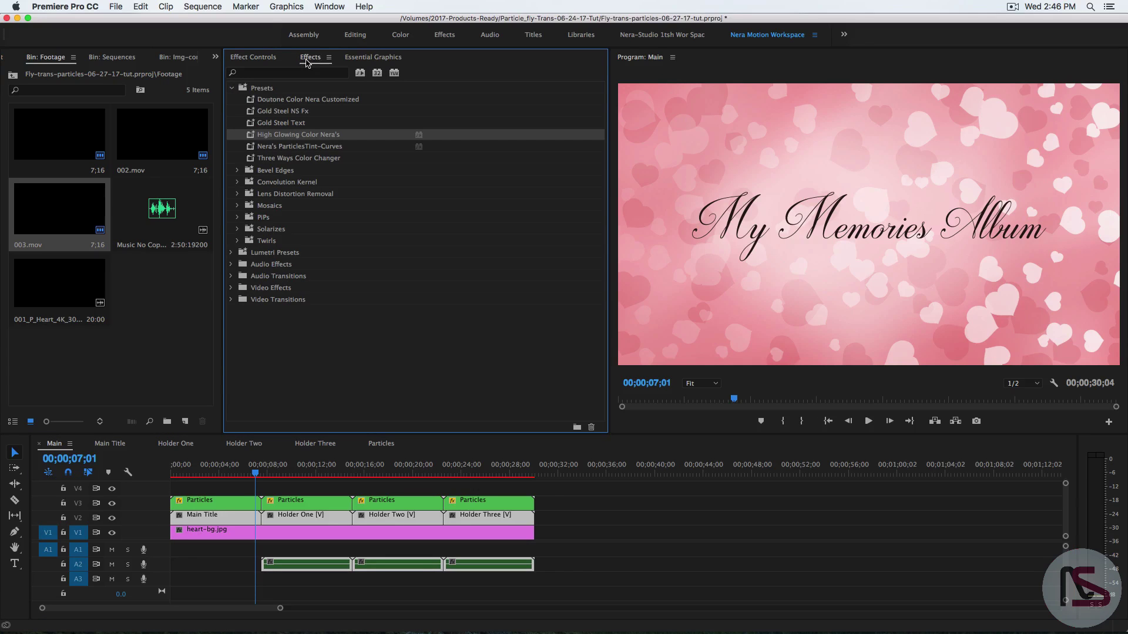
click(231, 90)
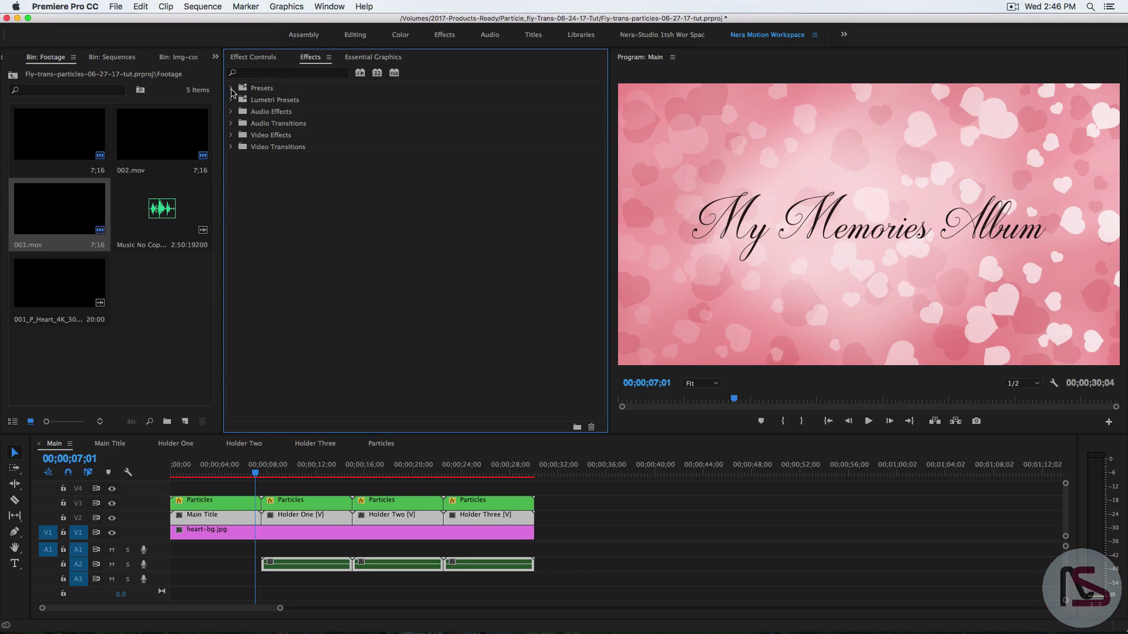
click(230, 147)
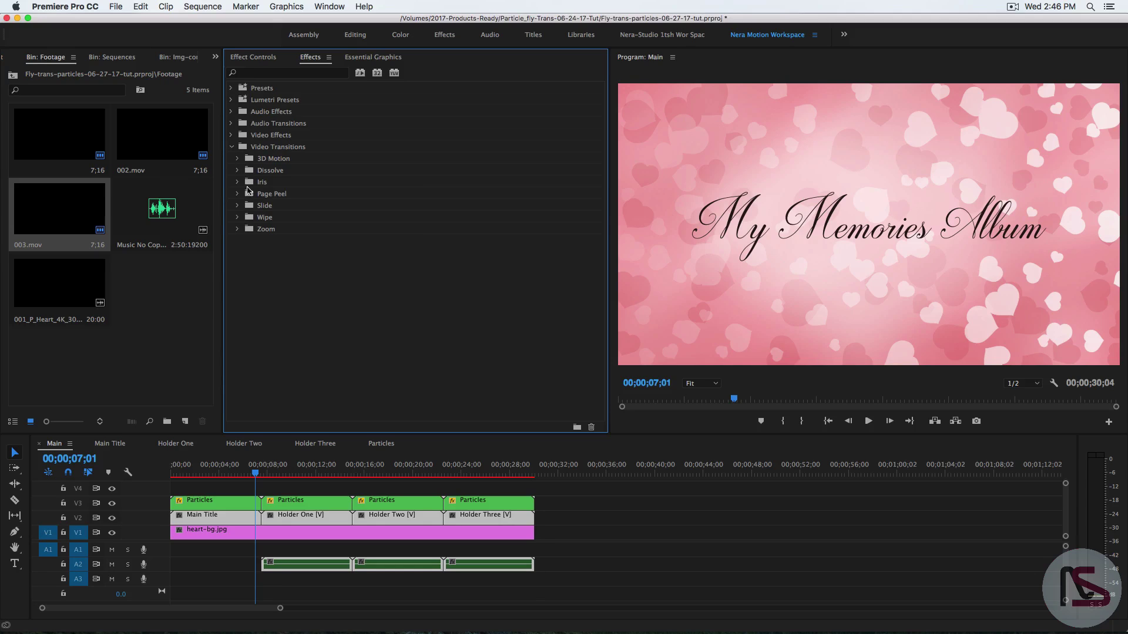
click(237, 171)
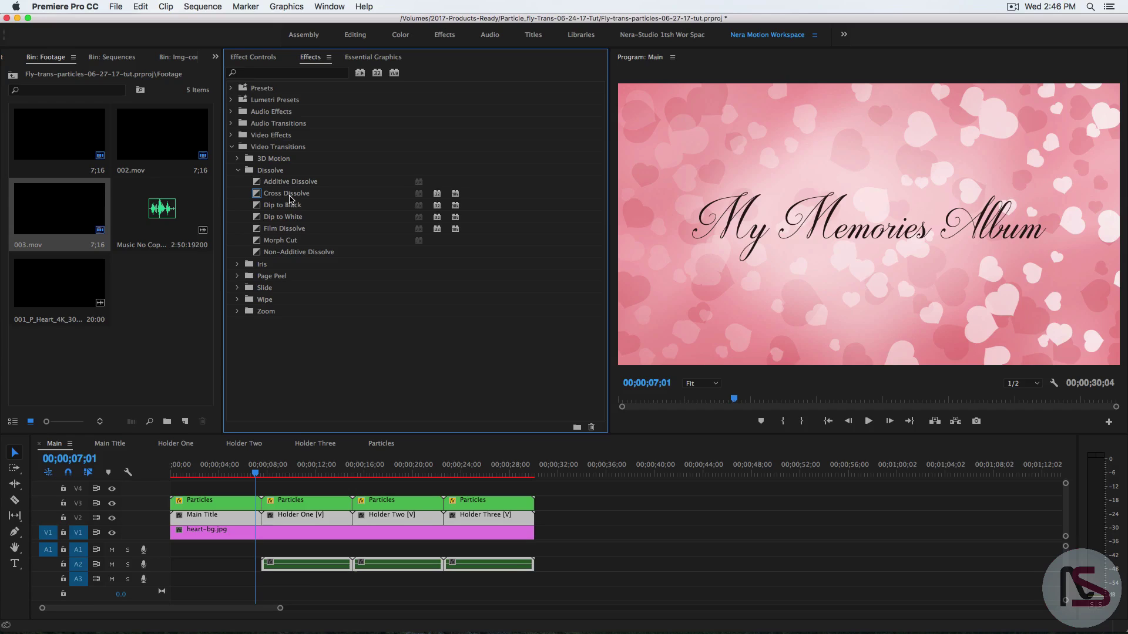
click(292, 183)
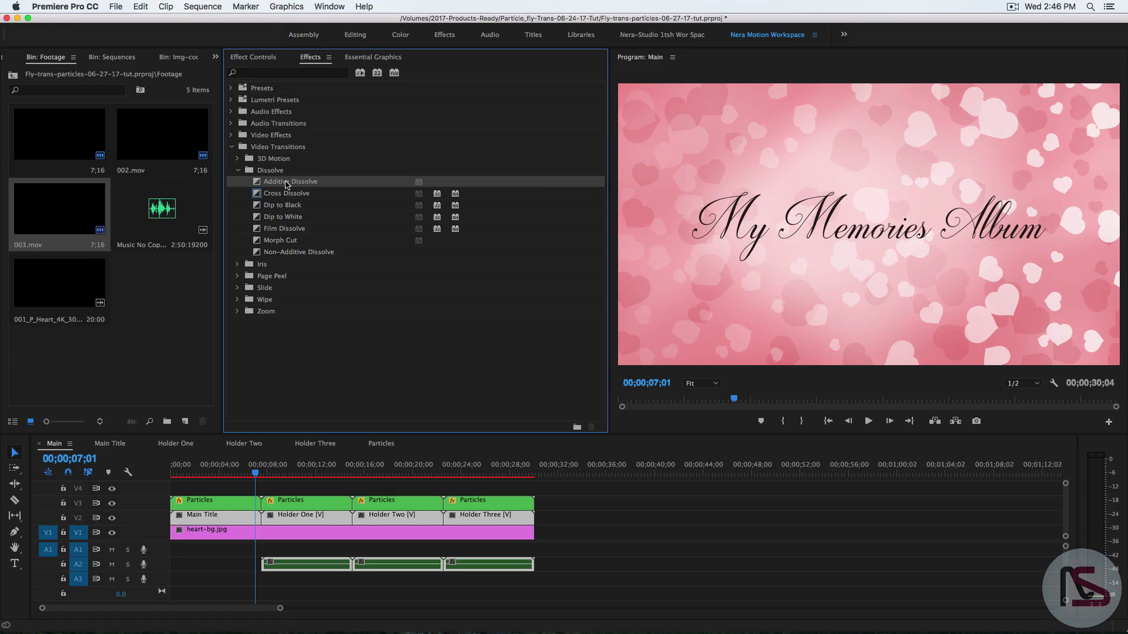
right_click(287, 185)
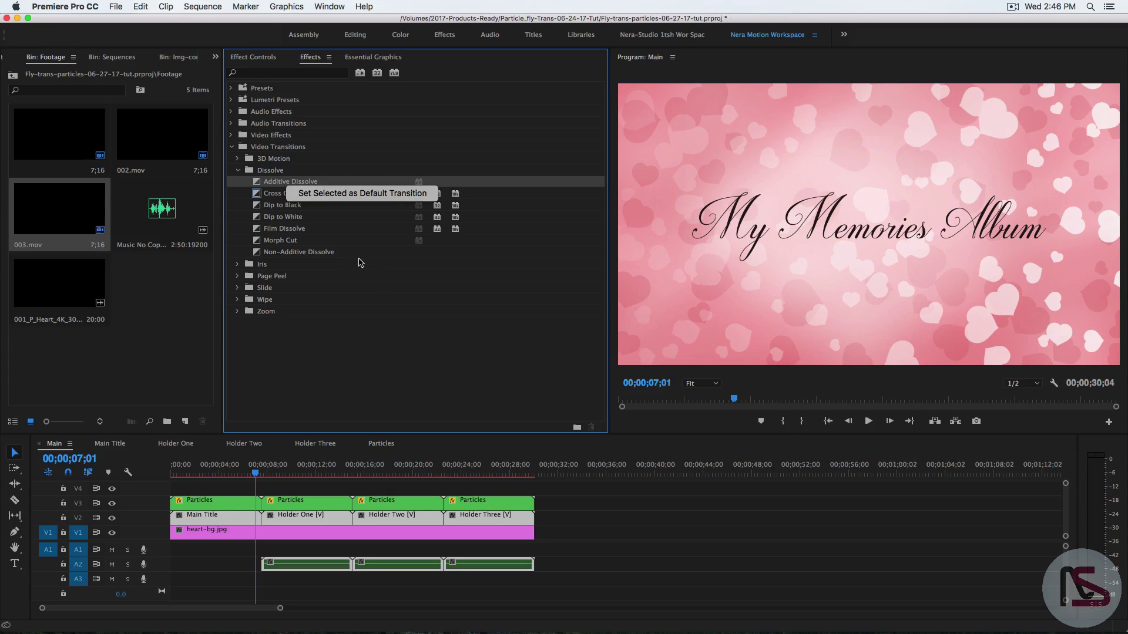
click(376, 311)
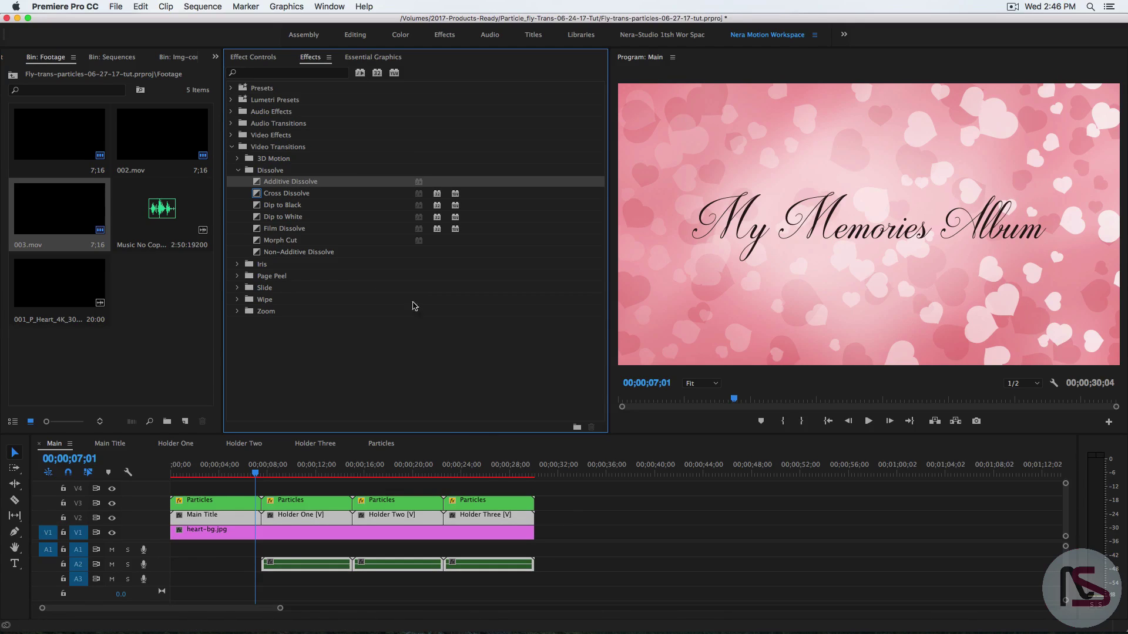
click(204, 7)
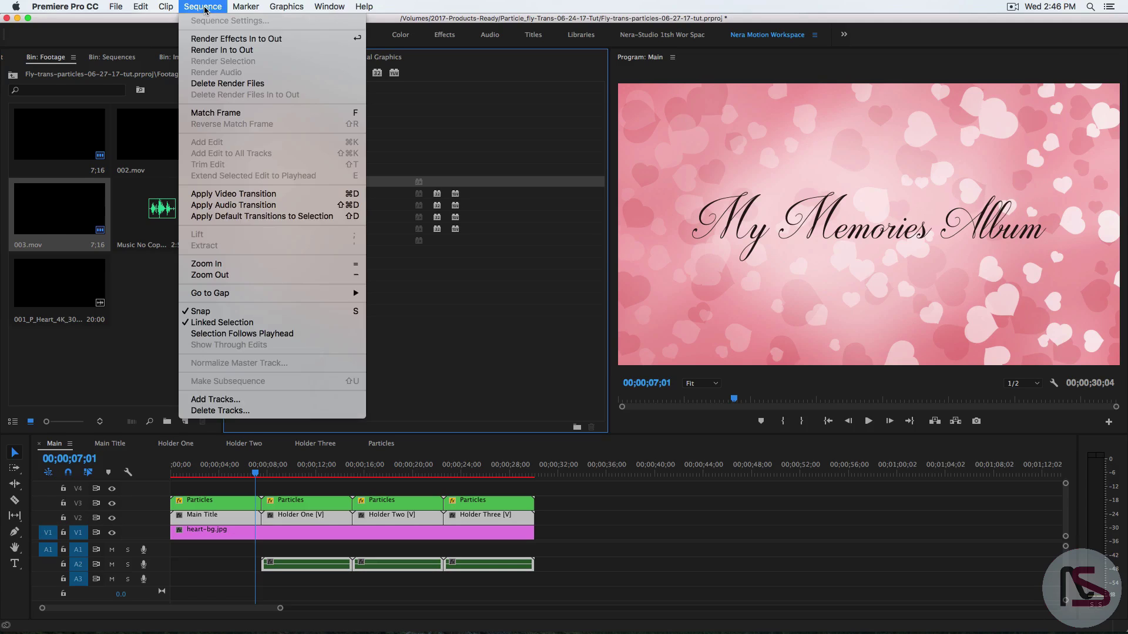
click(266, 217)
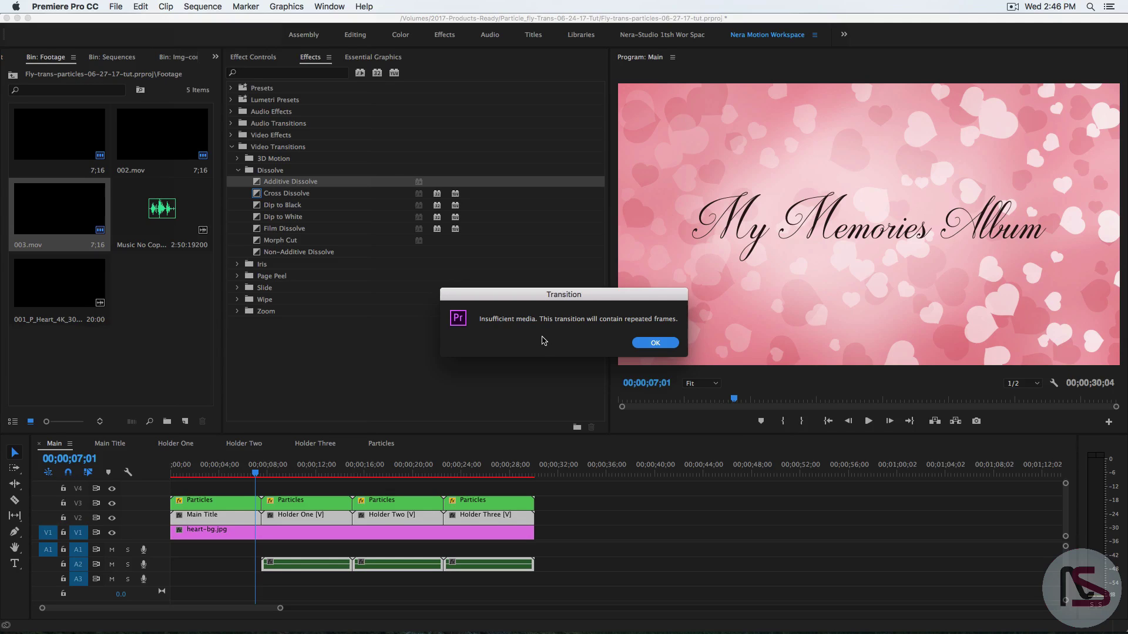
click(664, 343)
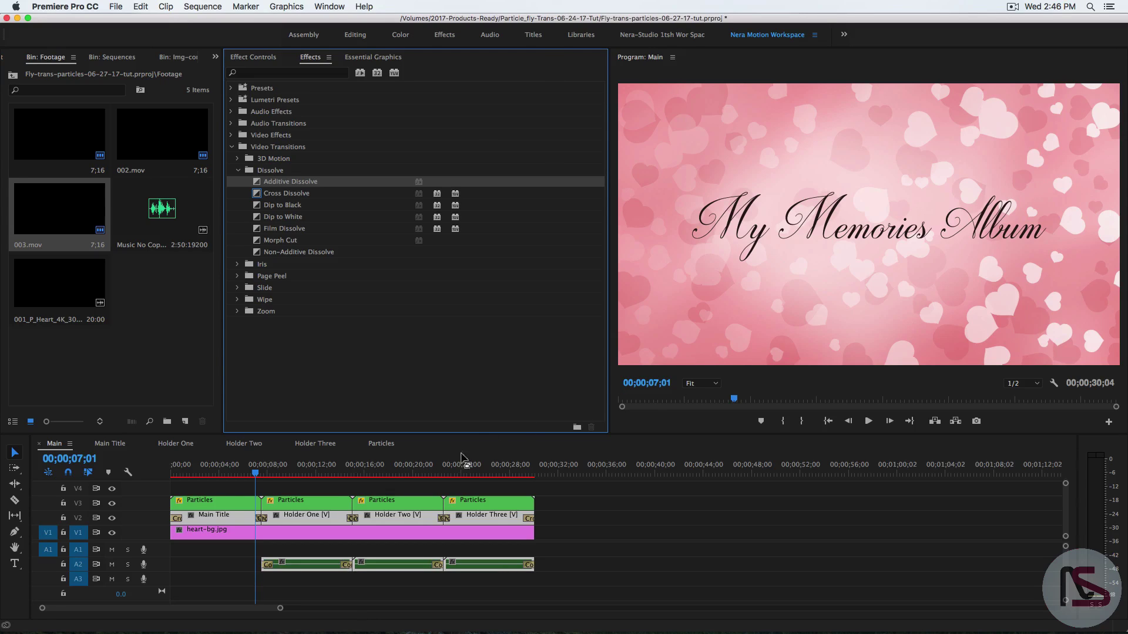
- Delete the transition at the start of the Main Title clip on V2
click(176, 518)
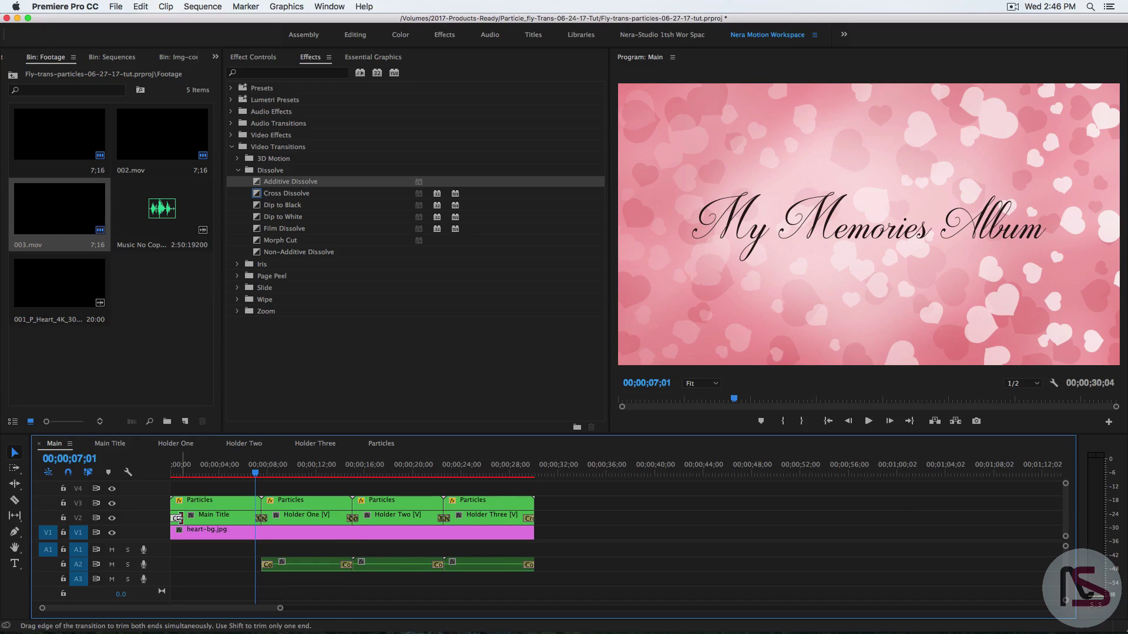
key(equal)
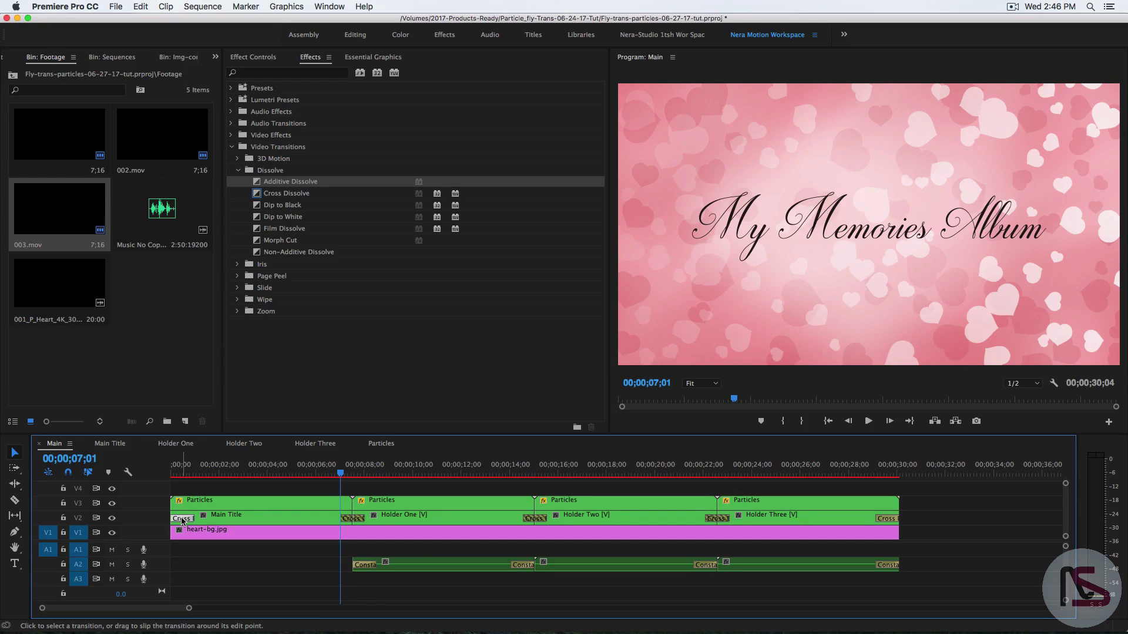
key(Delete)
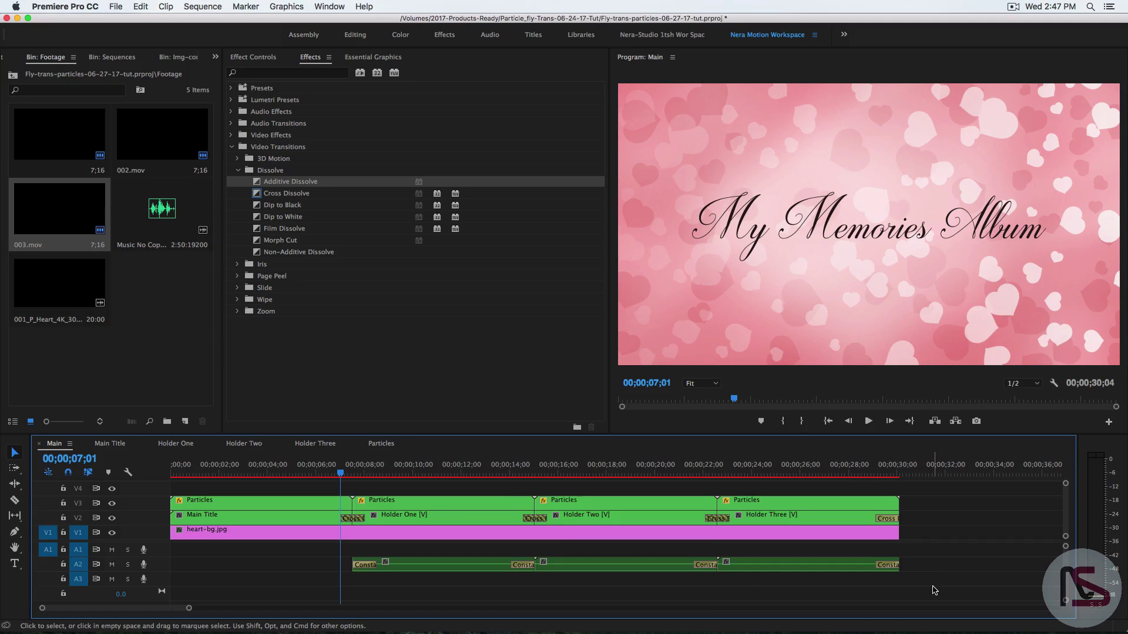
- Unlink the audio of Holder One, Holder Two and Holder Three and delete the three audio clips from A2
drag(931, 587, 404, 573)
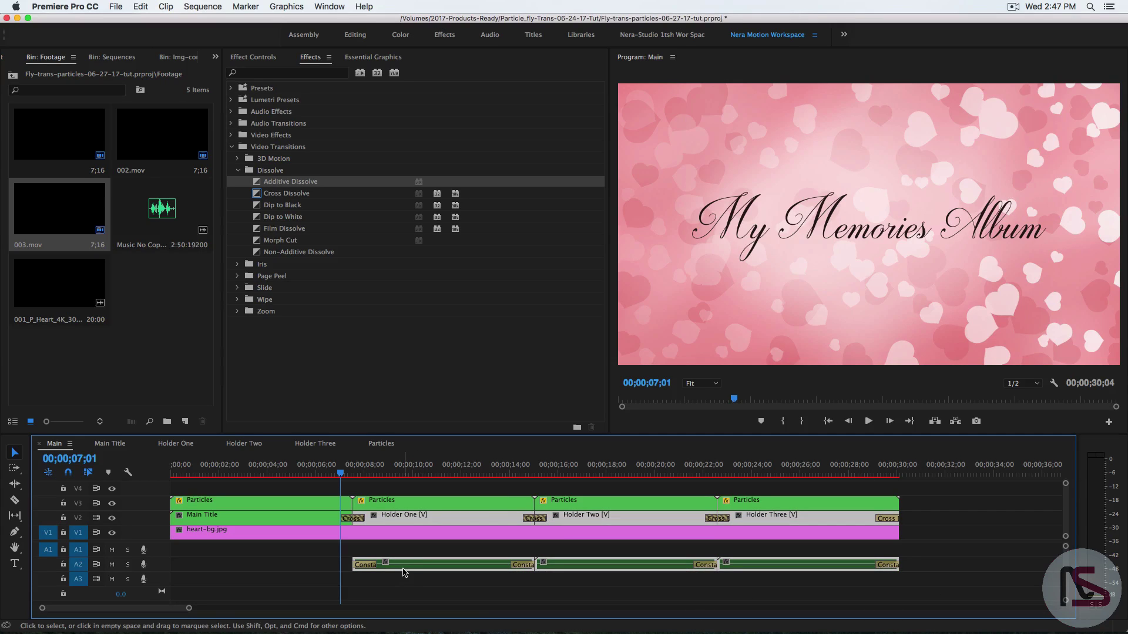
right_click(434, 563)
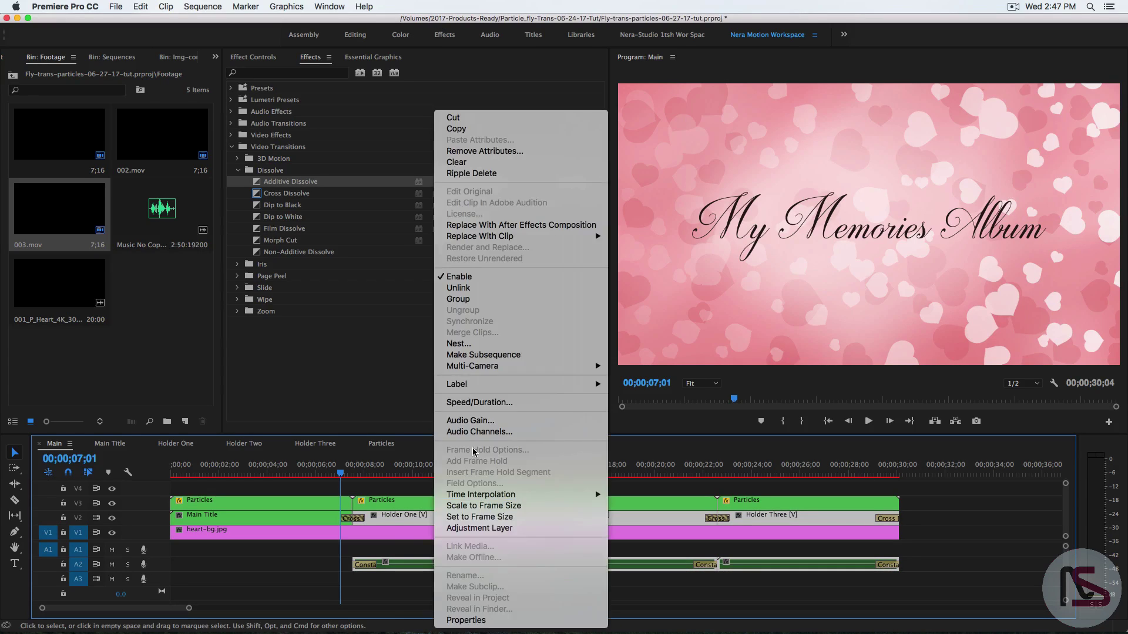
click(458, 288)
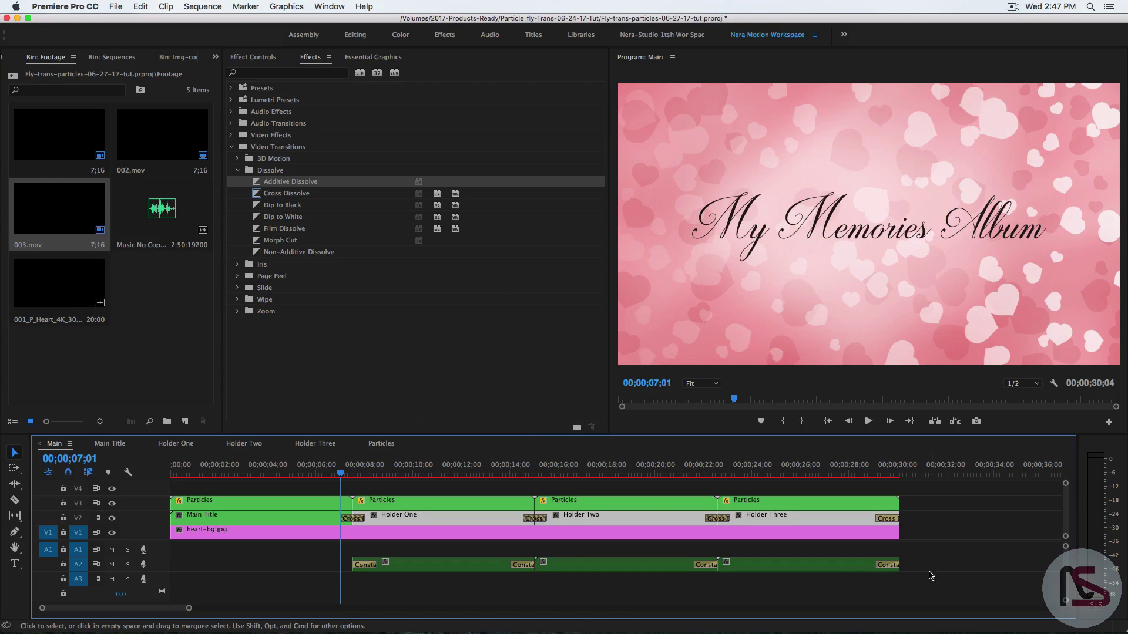
drag(931, 575, 503, 570)
key(Delete)
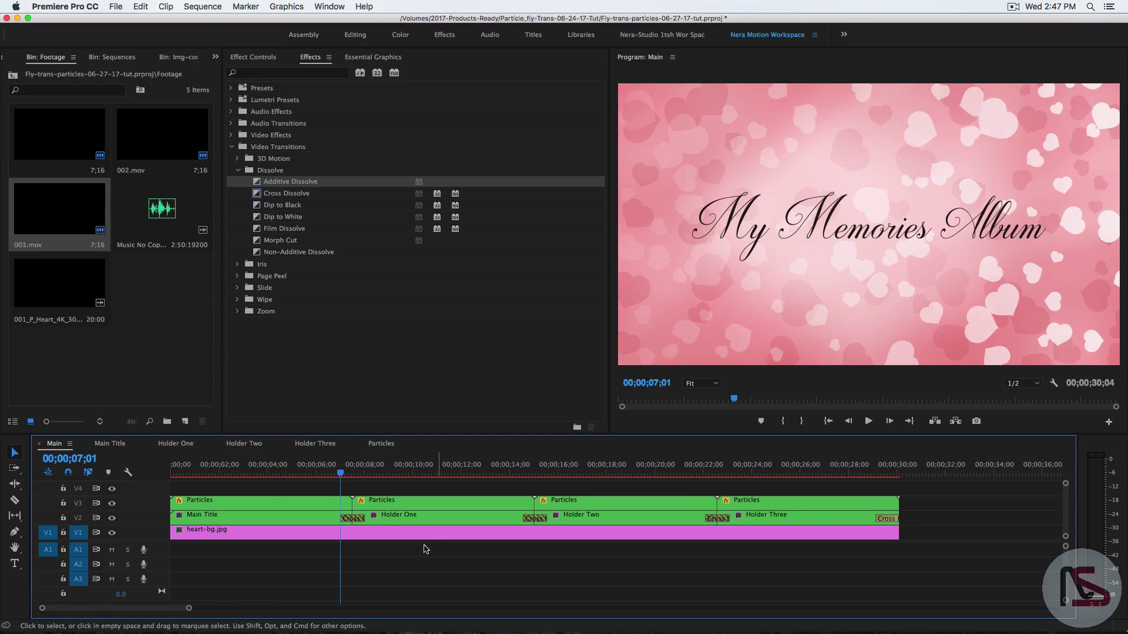
- Place the Music No Copyright Music.mp3 track on A1 at the start of the Main sequence
drag(340, 473, 230, 477)
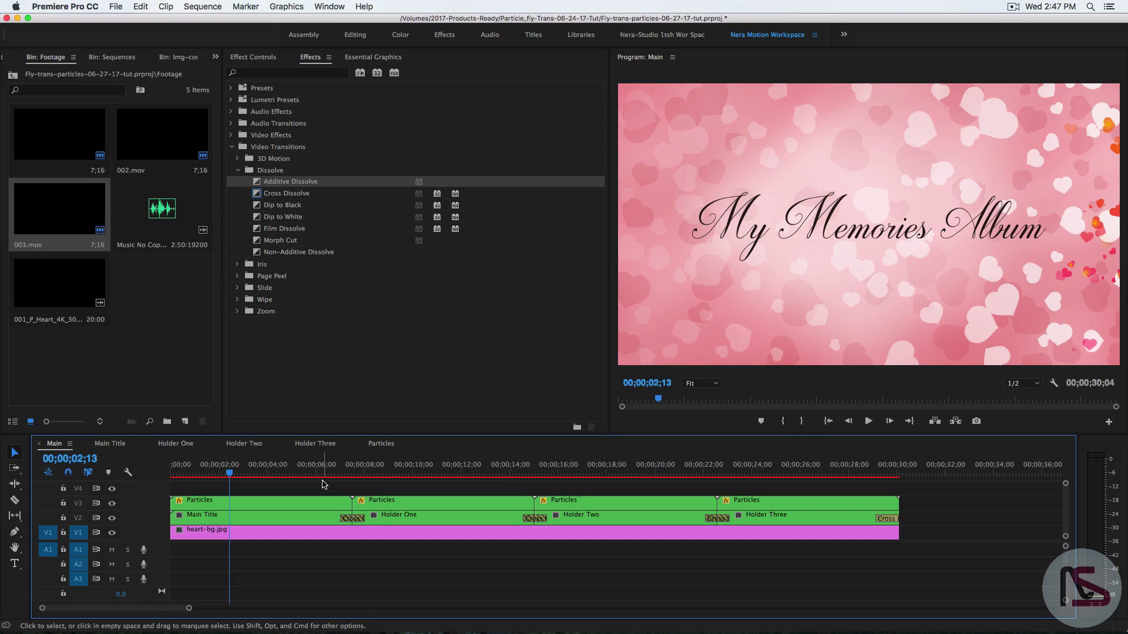
drag(181, 218, 152, 581)
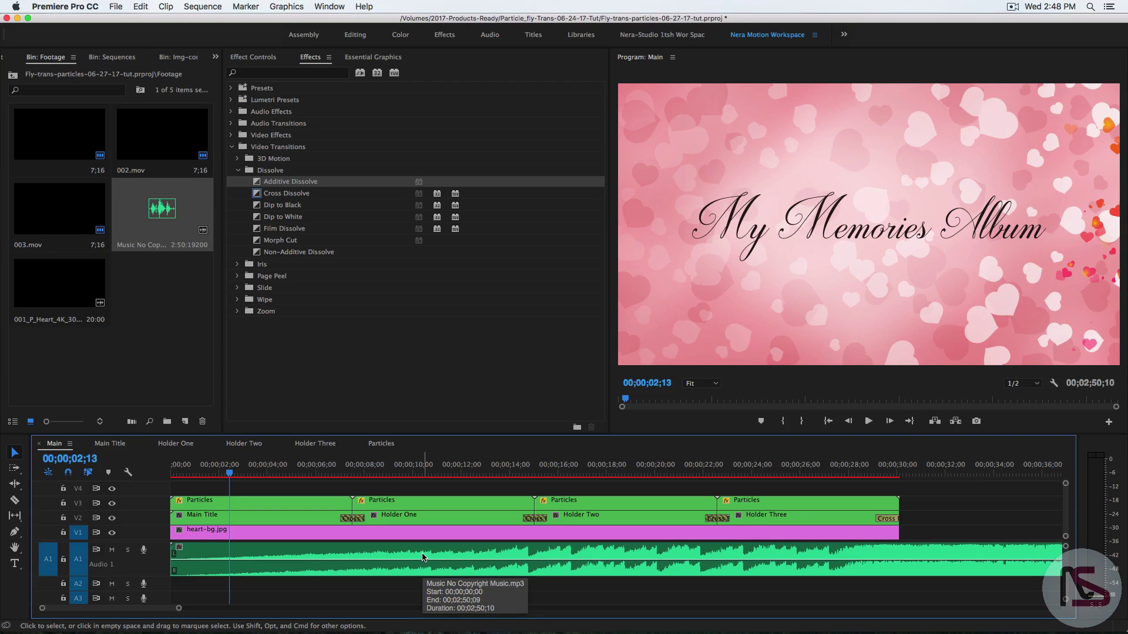
- Cut the music just before 00;00;15;00, delete the quiet intro and move the remainder to the sequence start
key(c)
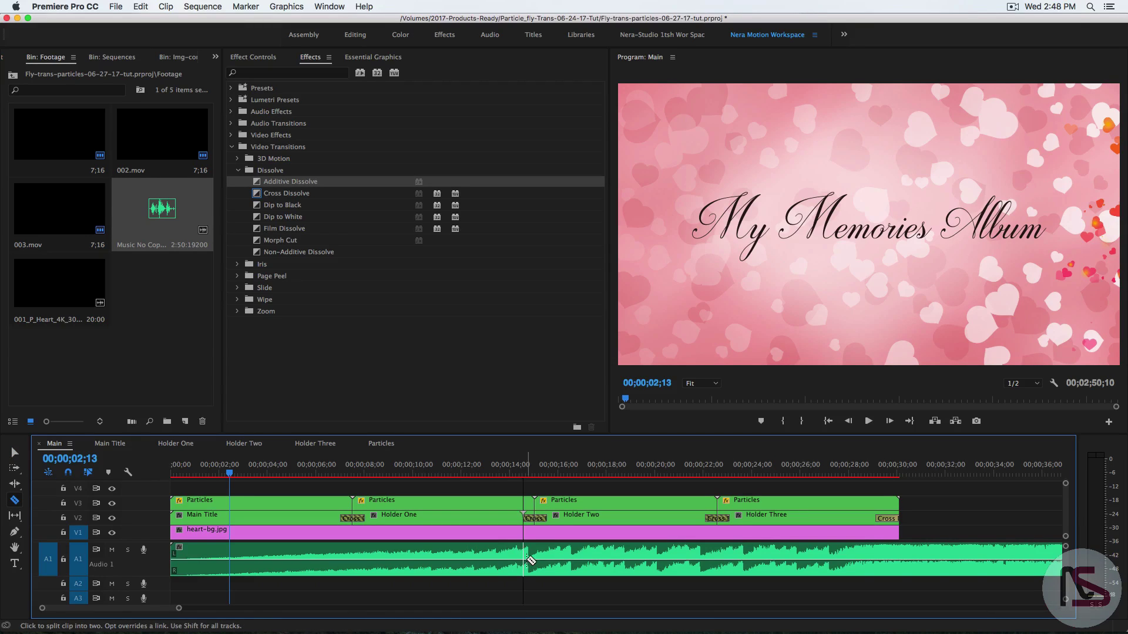
click(528, 560)
key(v)
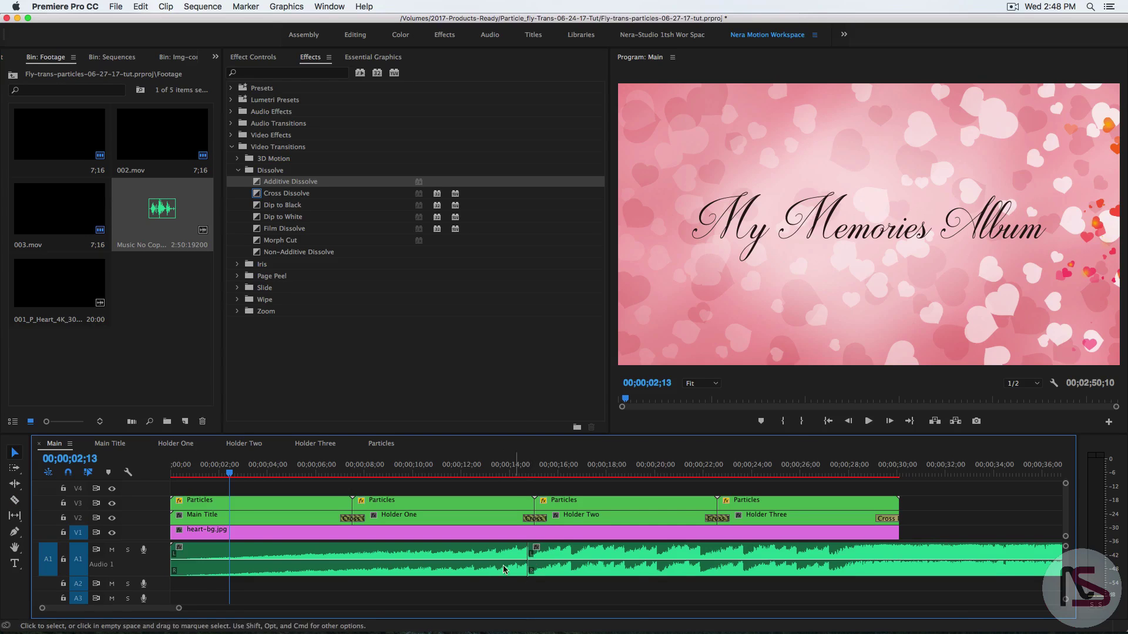
click(443, 561)
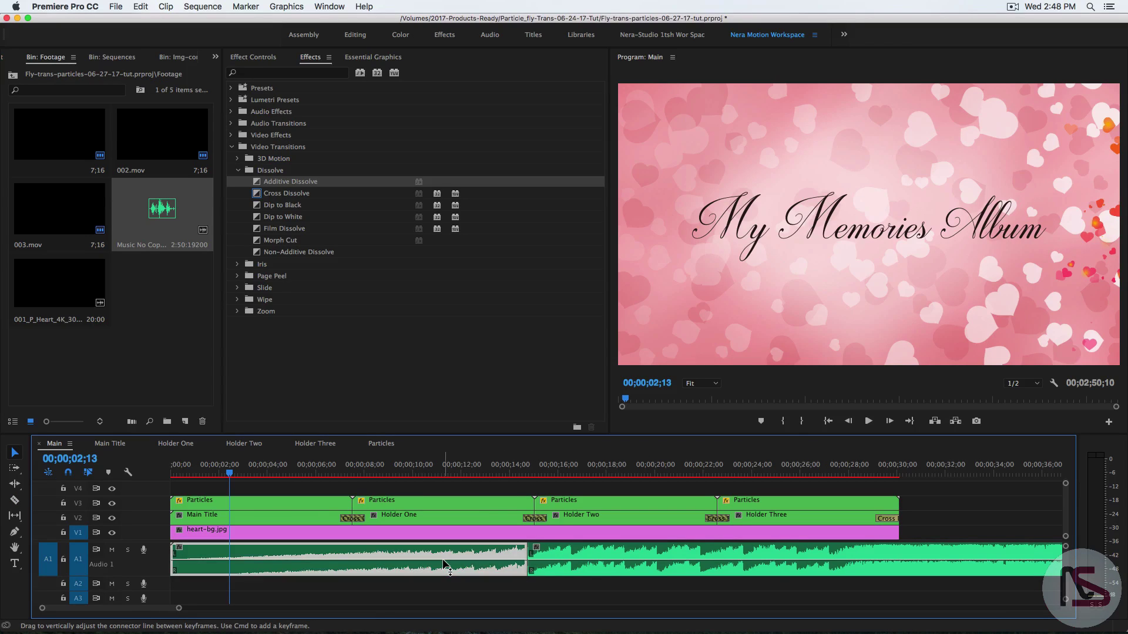
key(Delete)
drag(614, 558, 255, 555)
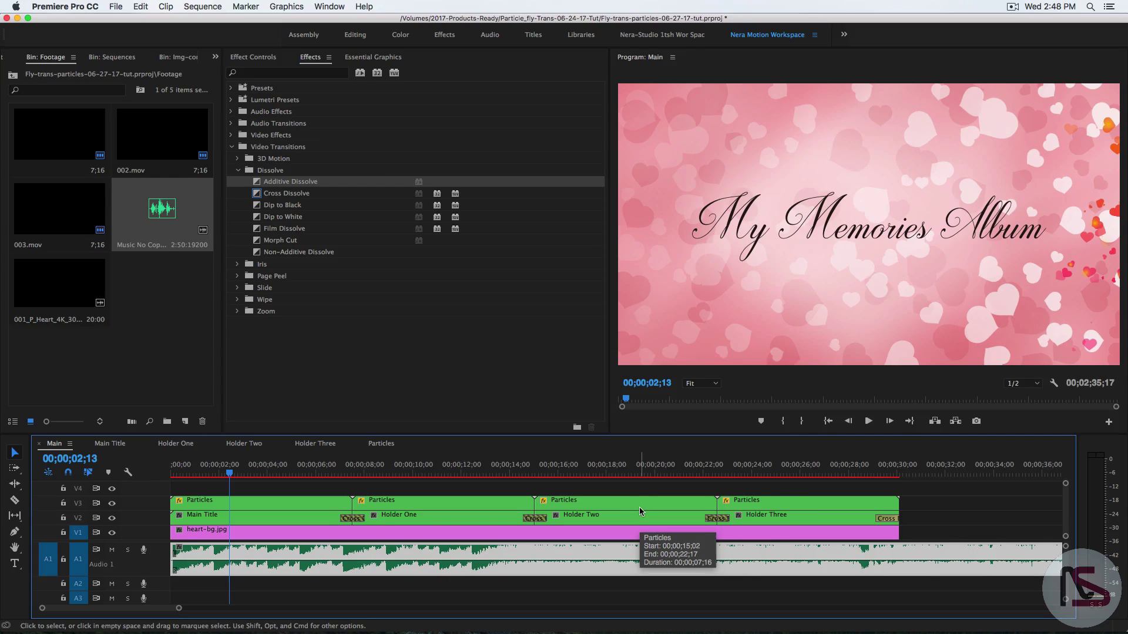
- Set the sequence out point at 00;00;30;03, at the end of the video clips
click(898, 473)
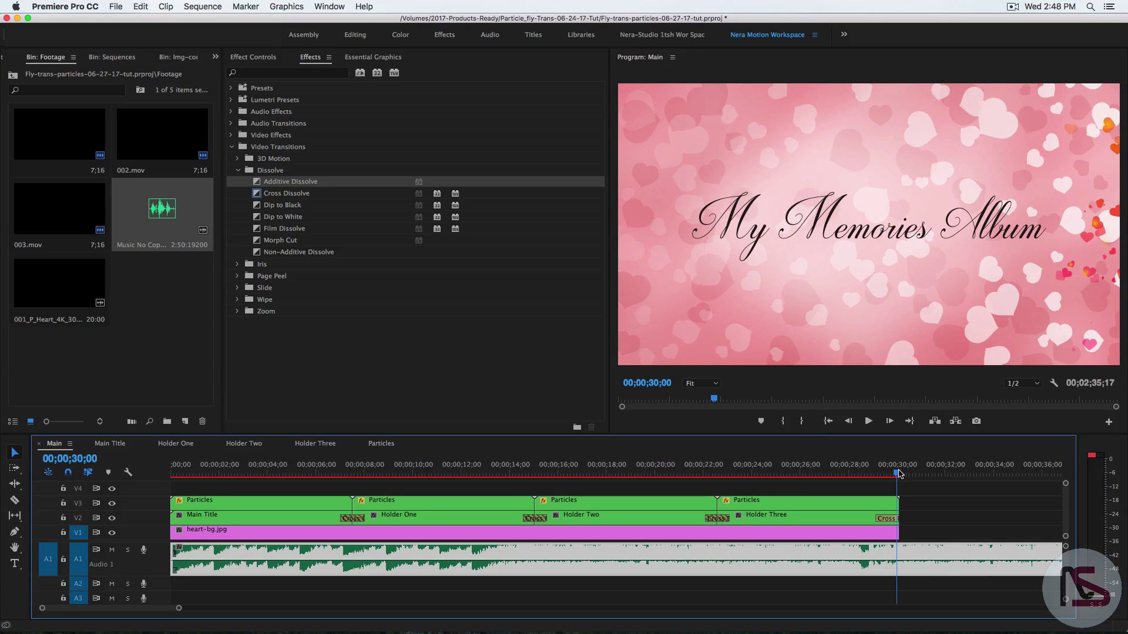
click(902, 473)
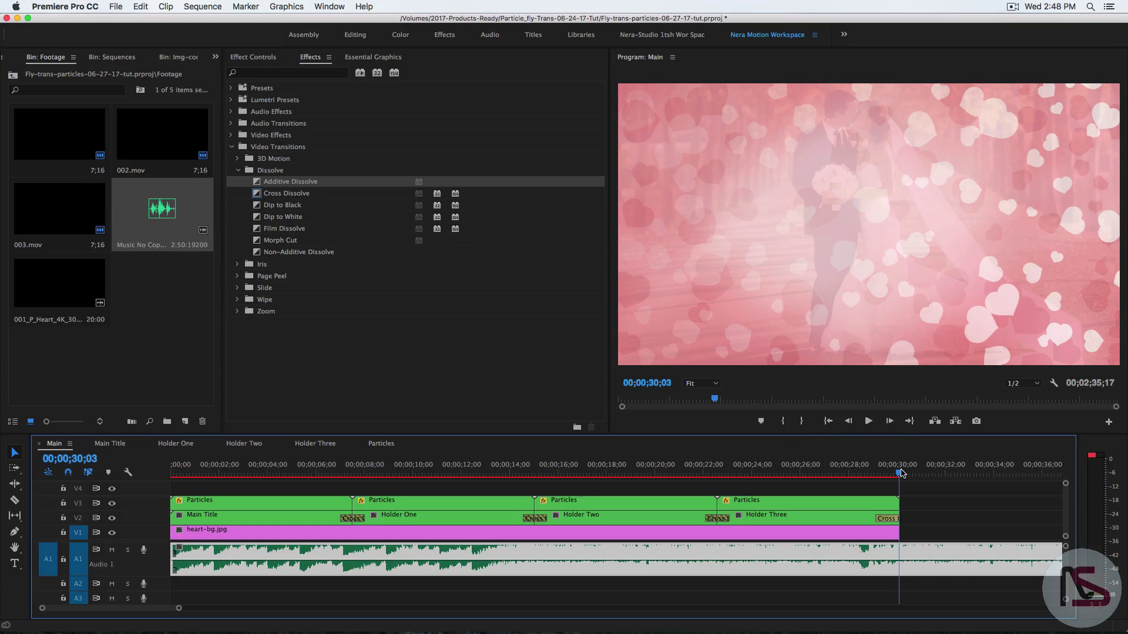
key(o)
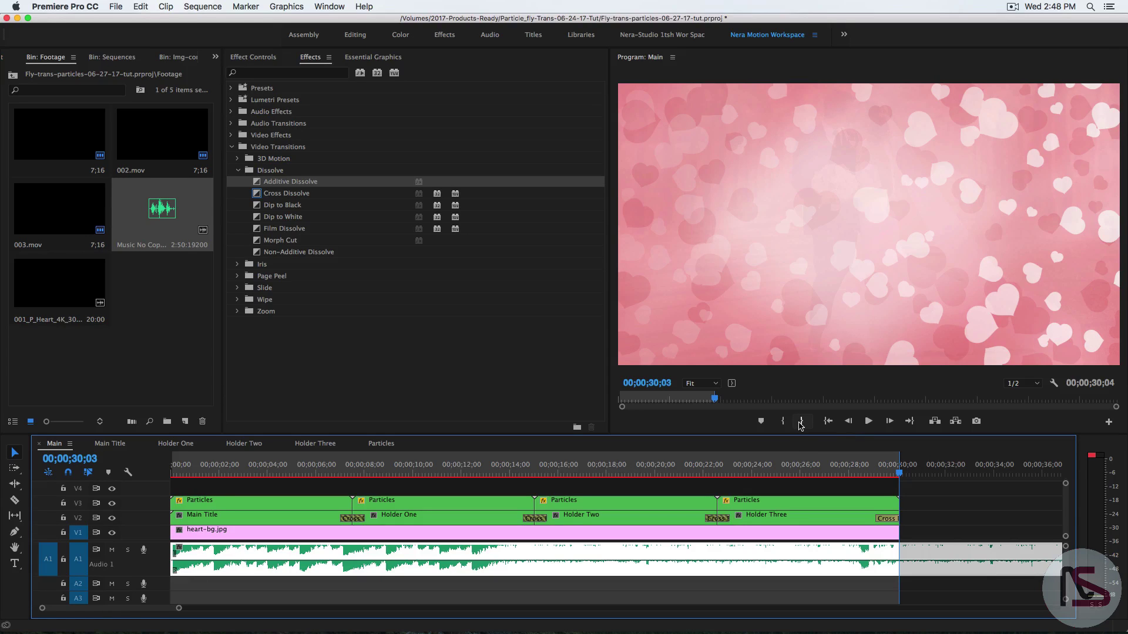
- Play the Main sequence from 00;00;00;21 and scrub to 00;00;15;21 to review the transitions and particles with music
drag(899, 468, 725, 481)
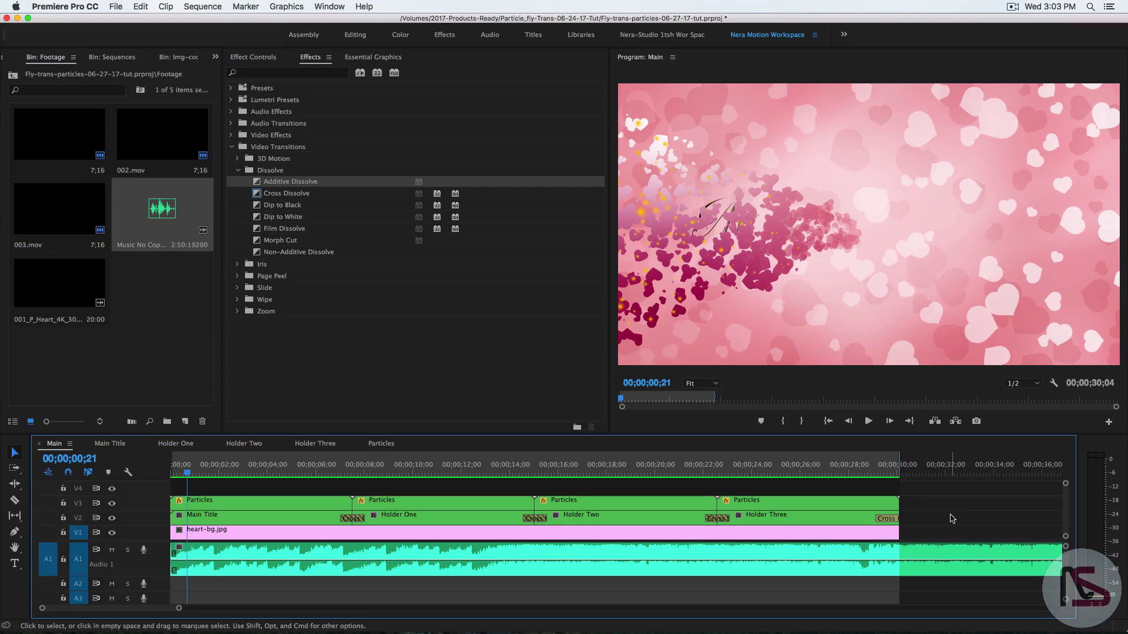
key(space)
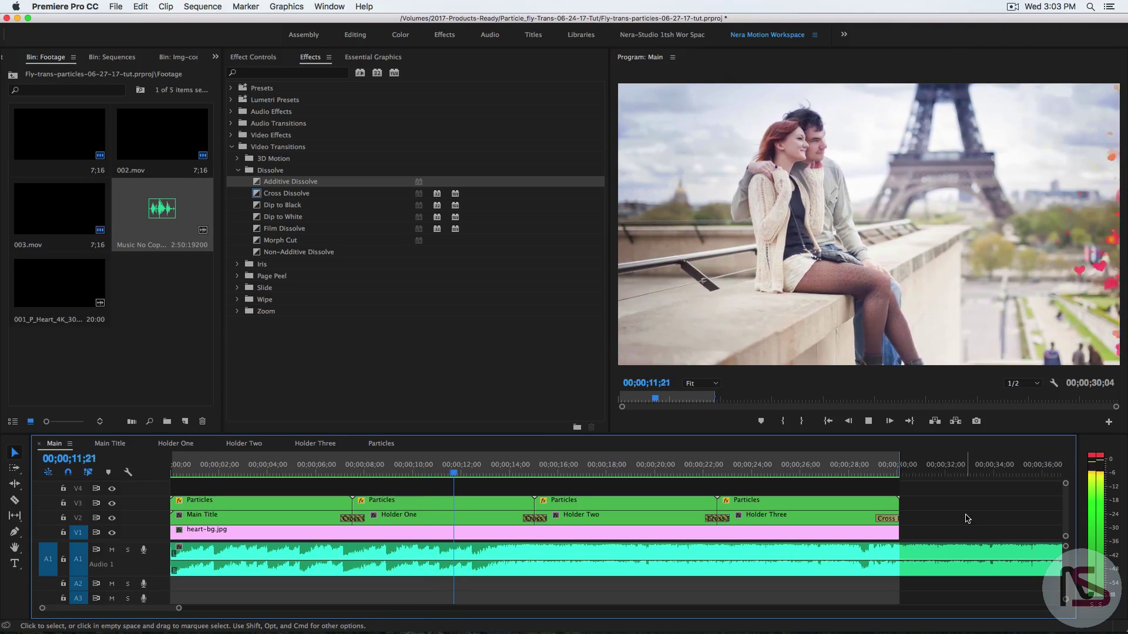
key(space)
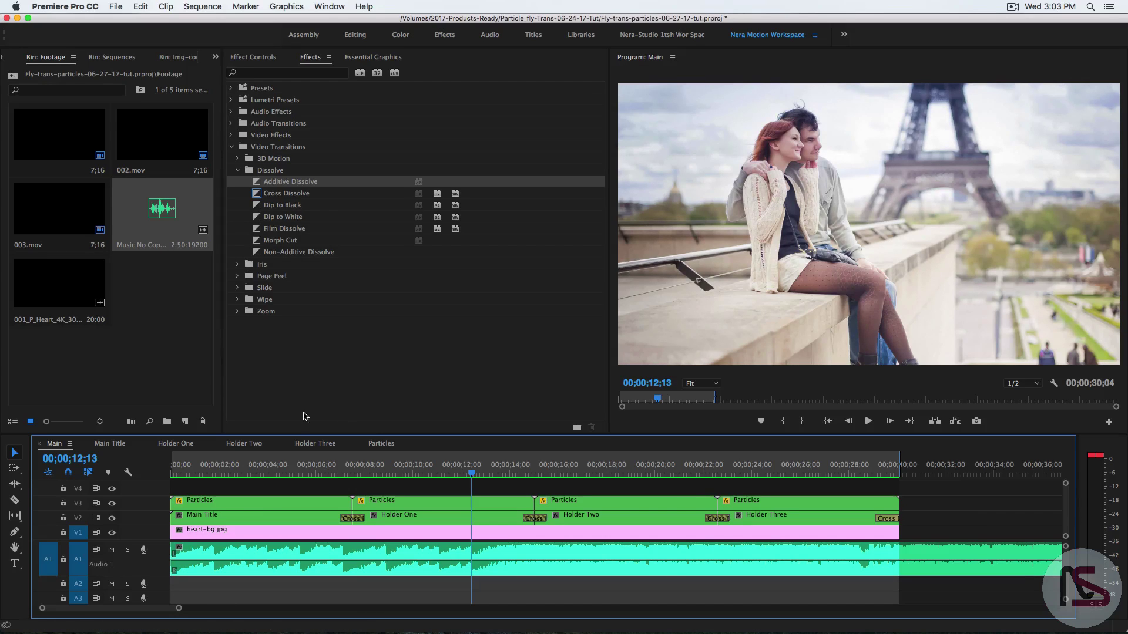
drag(331, 471, 530, 485)
drag(530, 482, 550, 481)
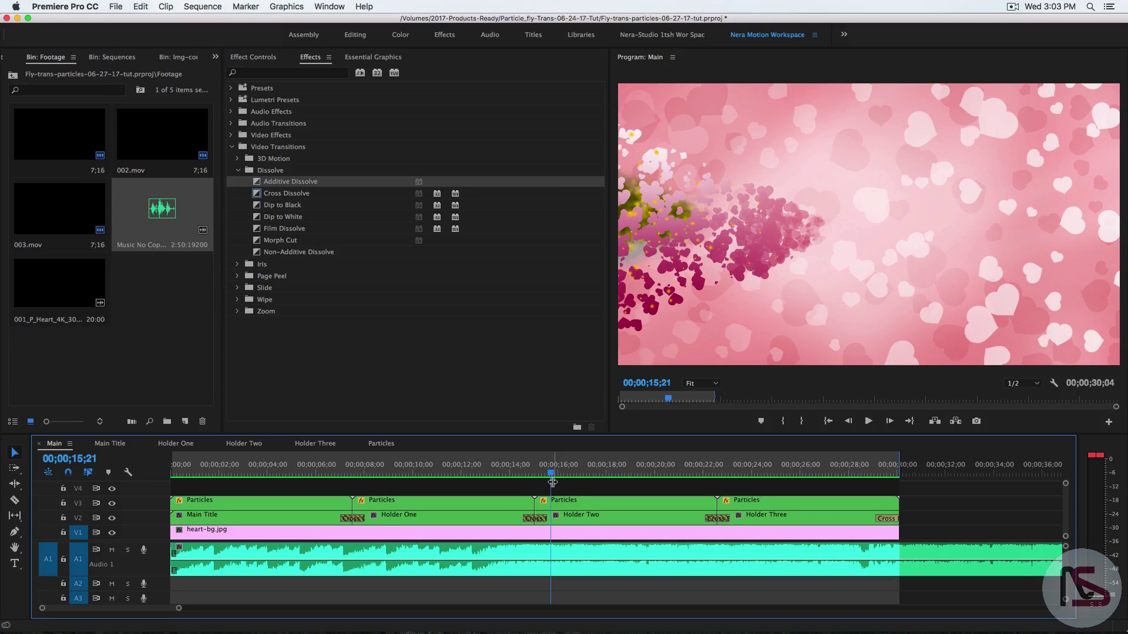
- Move the four Particles clips up to V4 and lay 001_P_Heart_4K_30fps.mp4 twice end to end on V3 from the start
drag(929, 509, 285, 498)
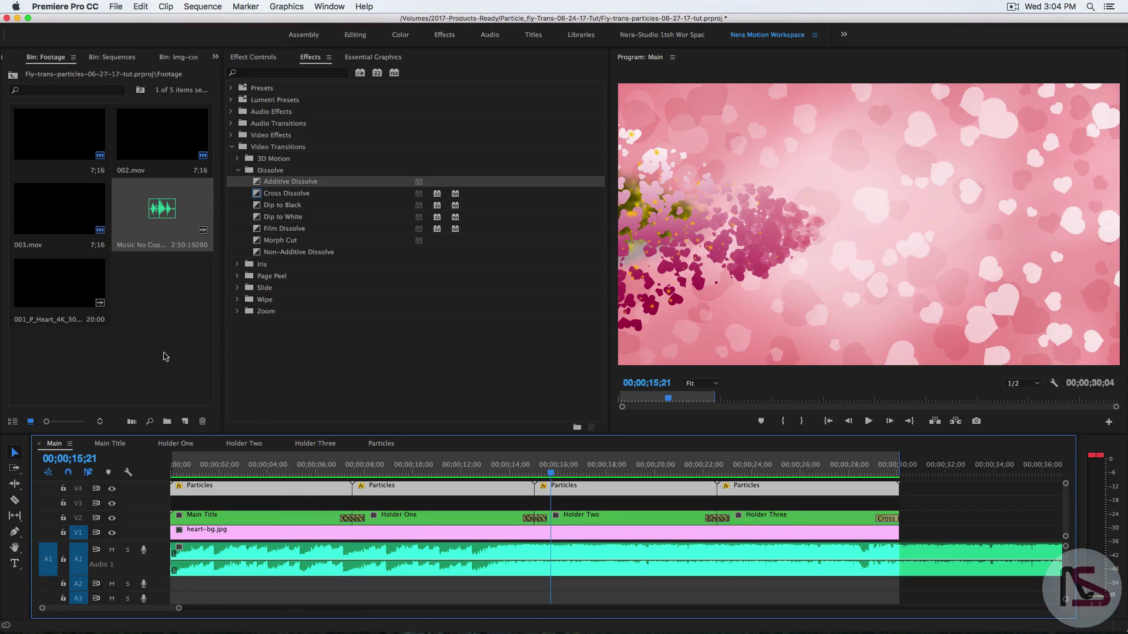
drag(40, 288, 164, 504)
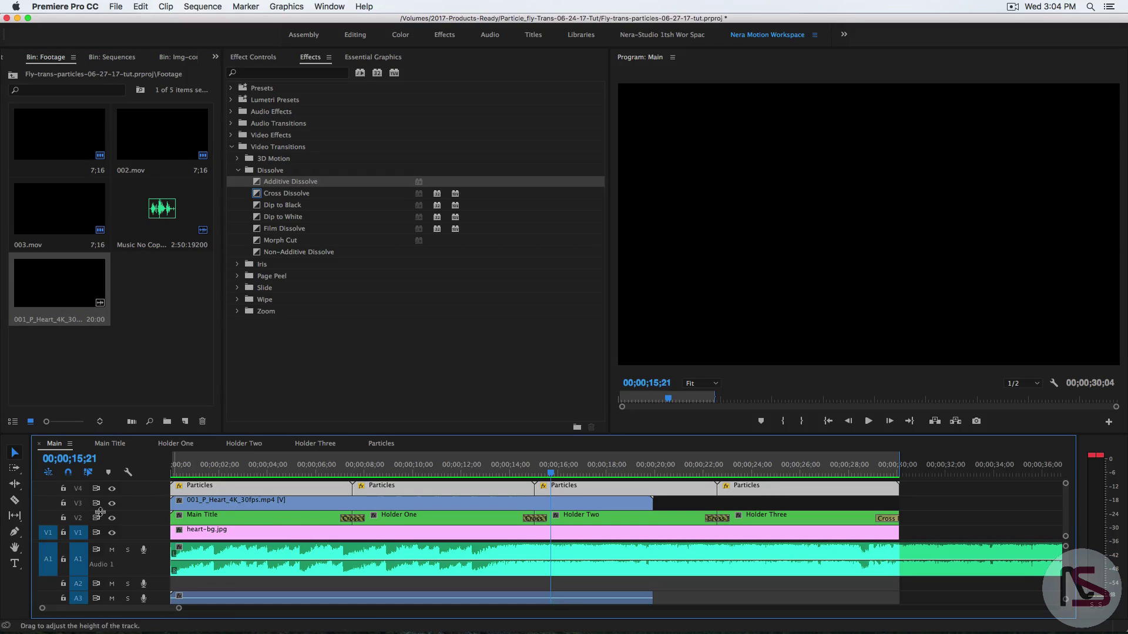
click(317, 505)
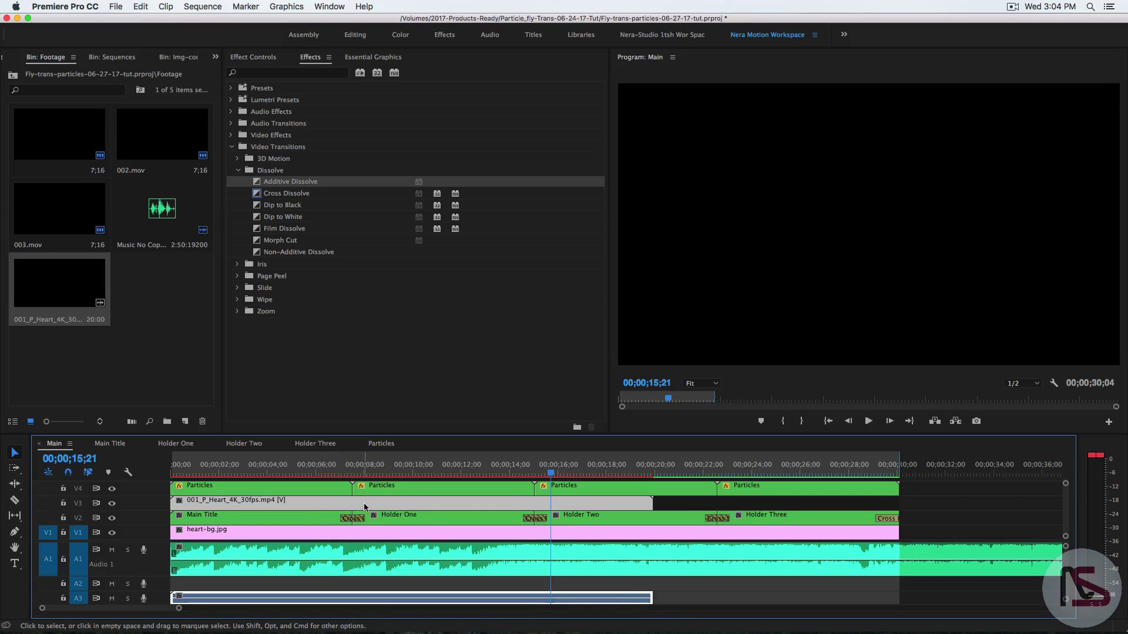
drag(325, 504, 806, 507)
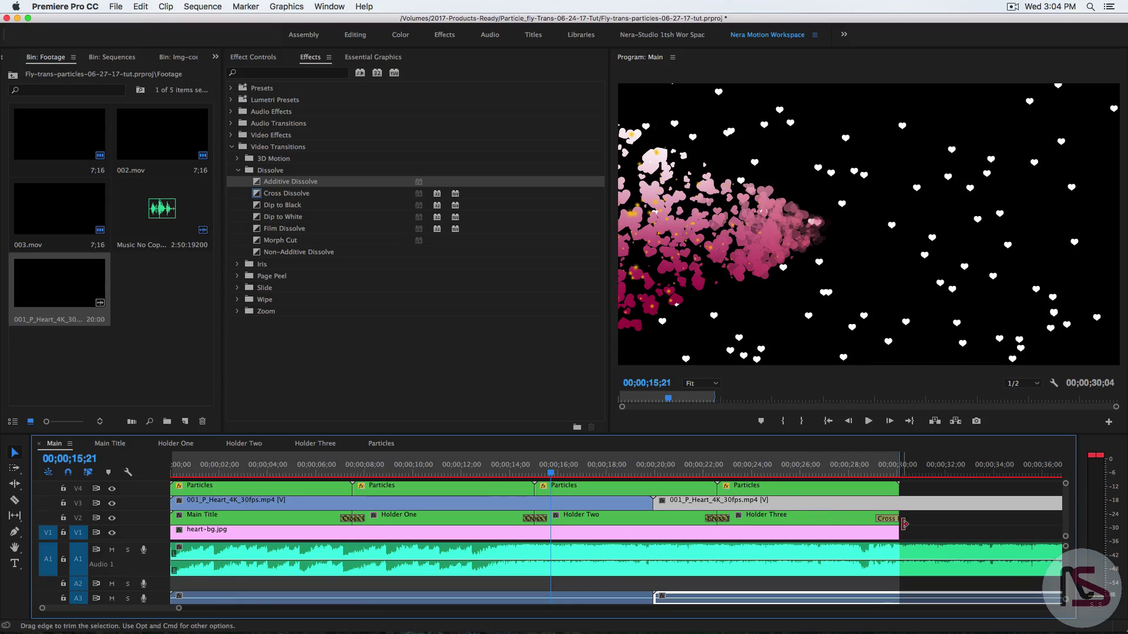
- Cut the second 001_P_Heart_4K_30fps.mp4 clip at the out point and delete the excess beyond it
key(c)
click(902, 501)
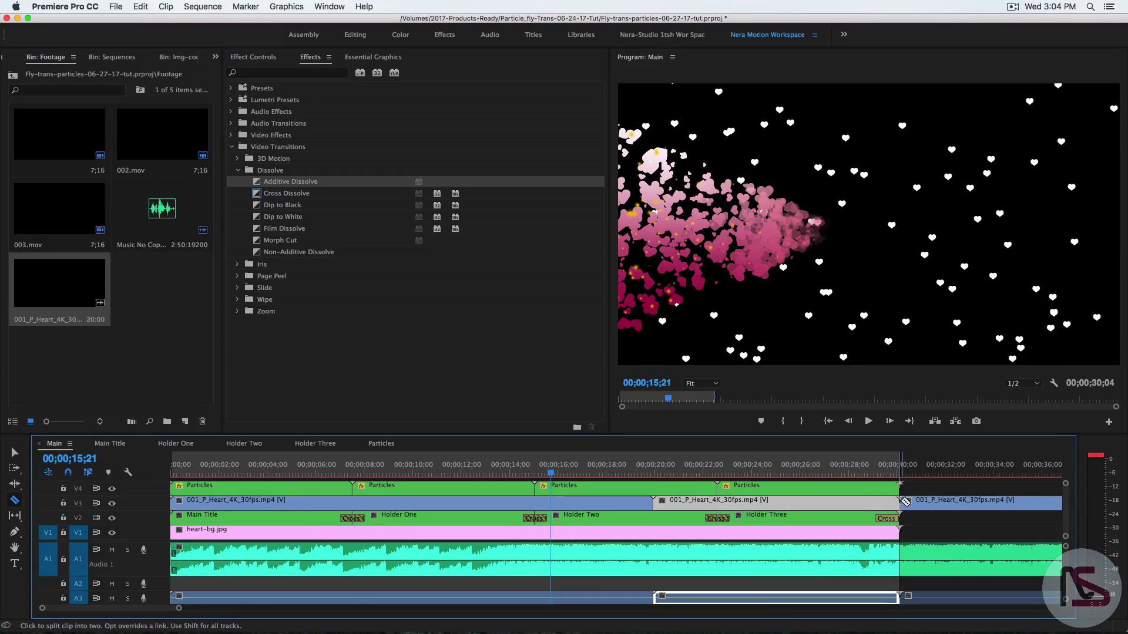
key(v)
click(926, 504)
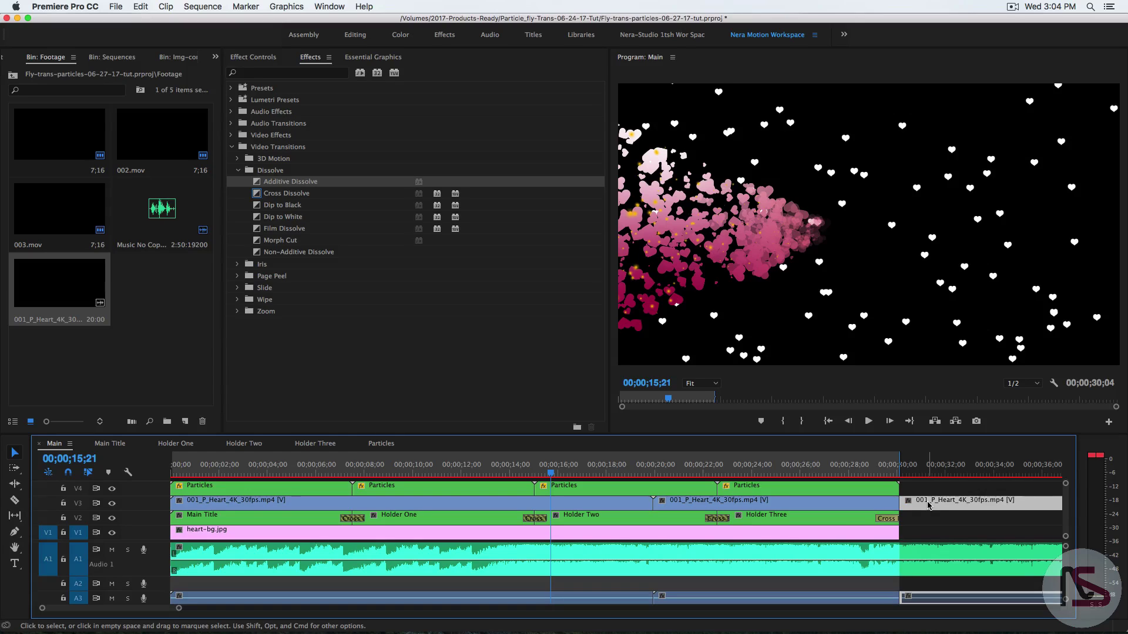
key(Delete)
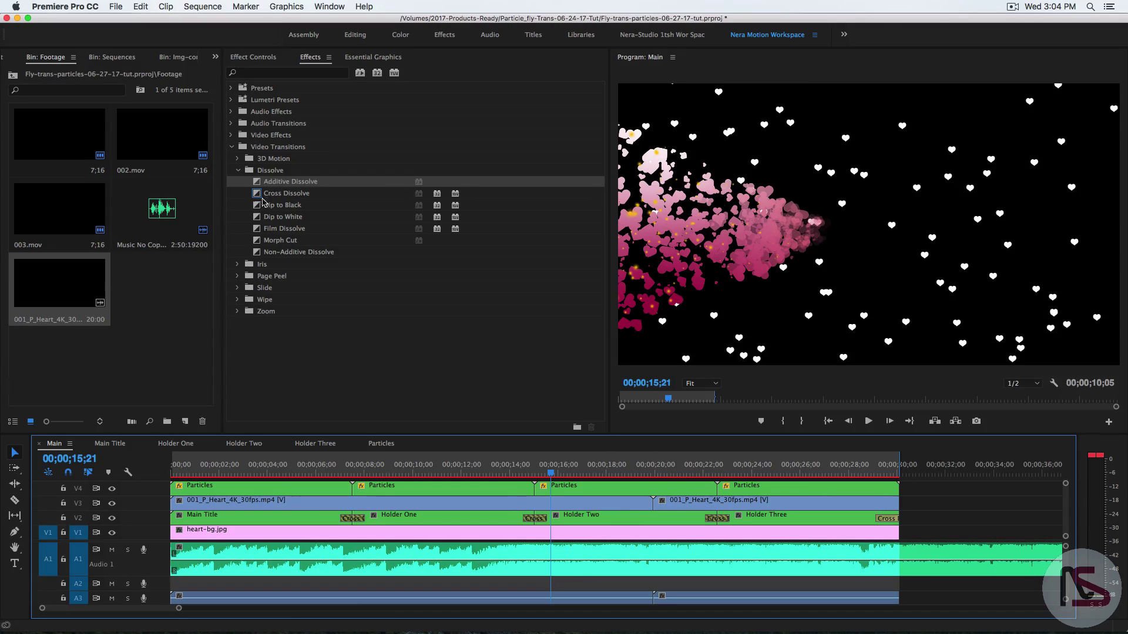
- Add a Cross Dissolve between the two heart clips on V3, accepting repeated frames, and check it at 00;00;19;23
drag(256, 195, 663, 516)
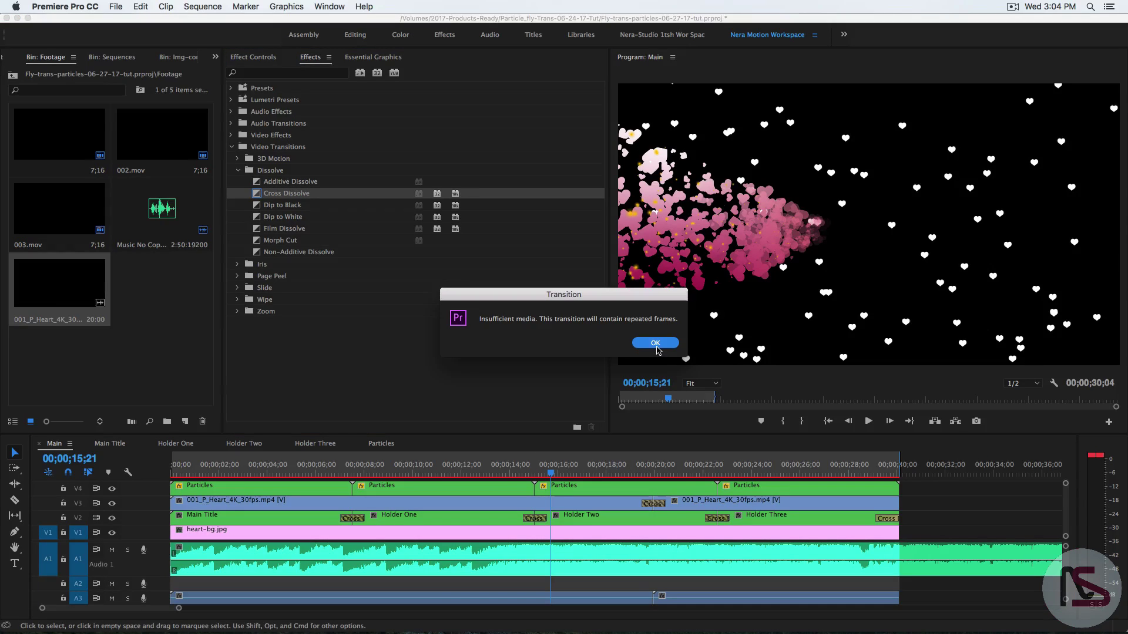
click(656, 343)
drag(680, 467, 651, 468)
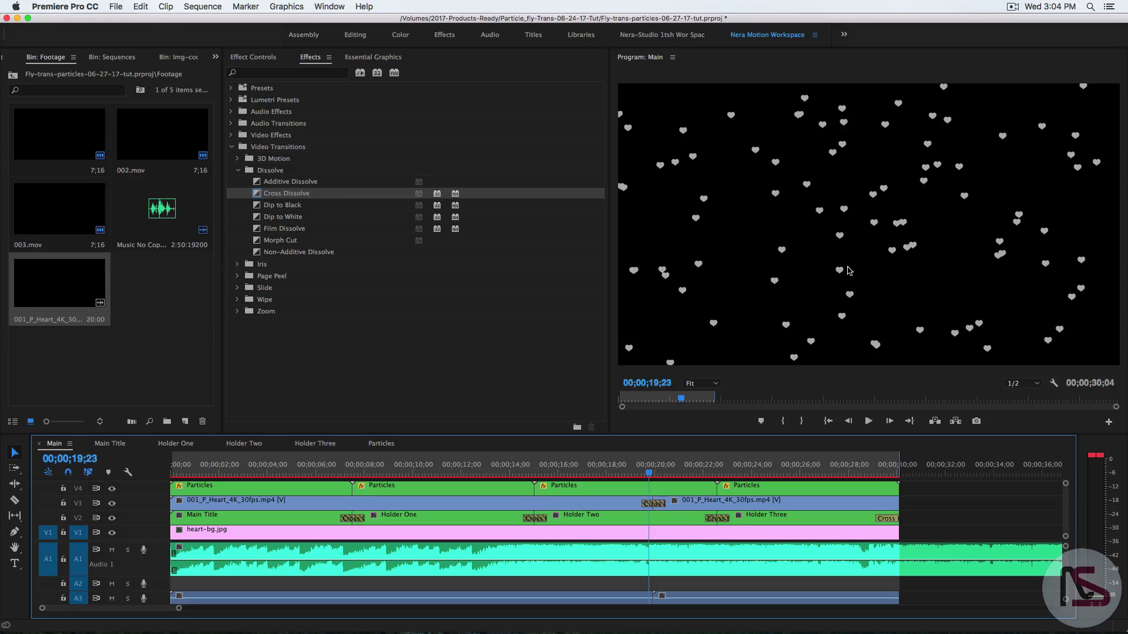
- Set the blend mode of the second 001_P_Heart_4K_30fps.mp4 clip on V3 to Screen
click(767, 508)
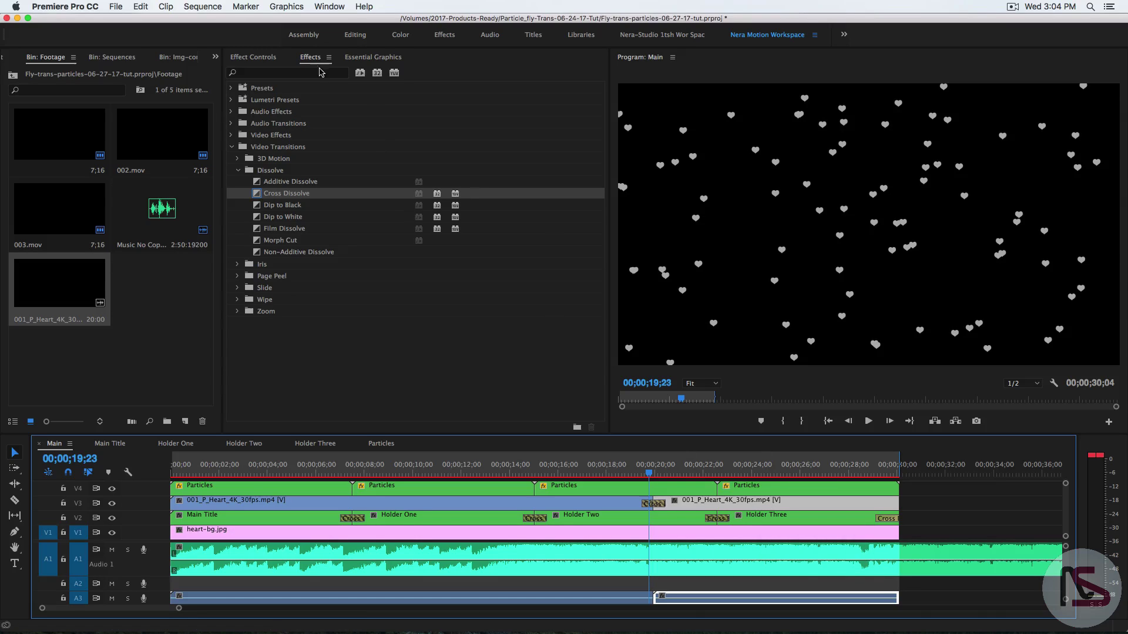
click(253, 59)
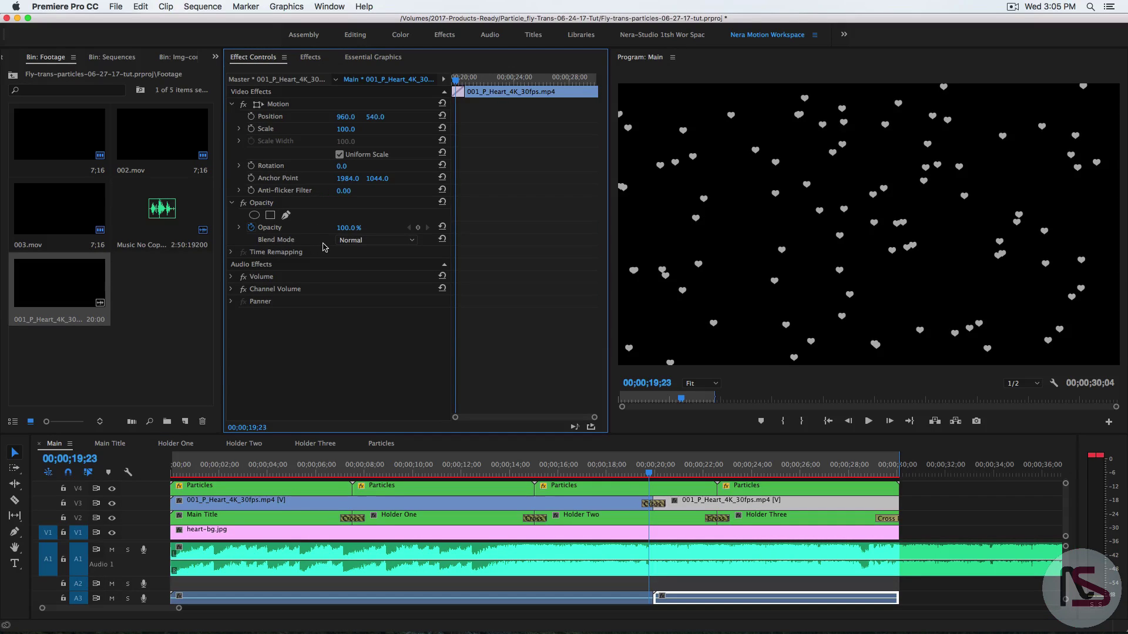
click(359, 241)
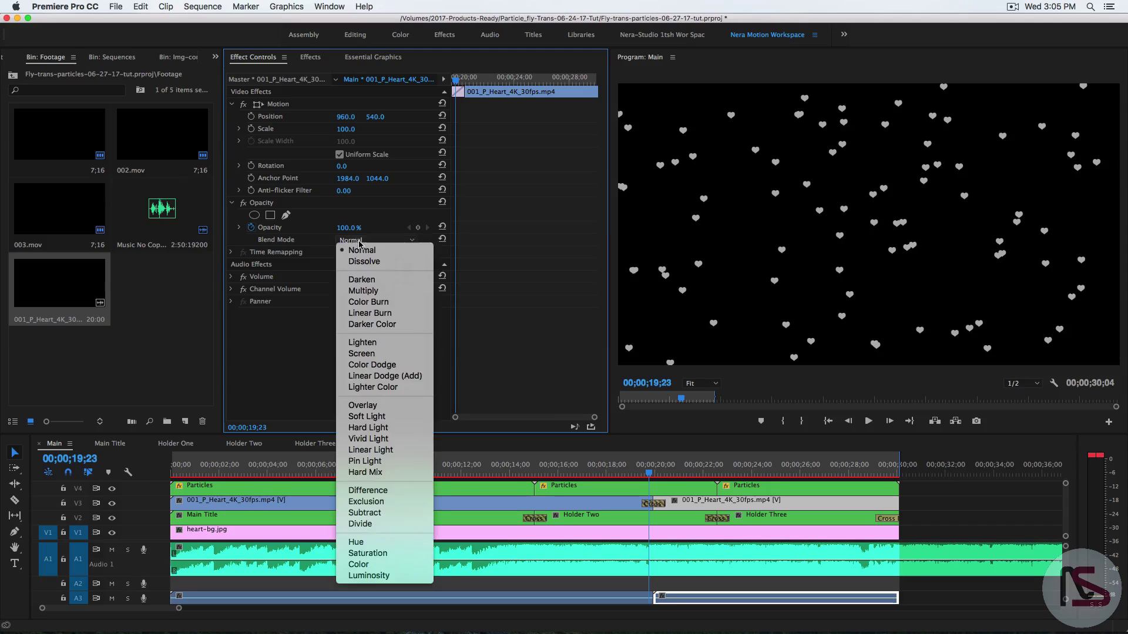
click(361, 354)
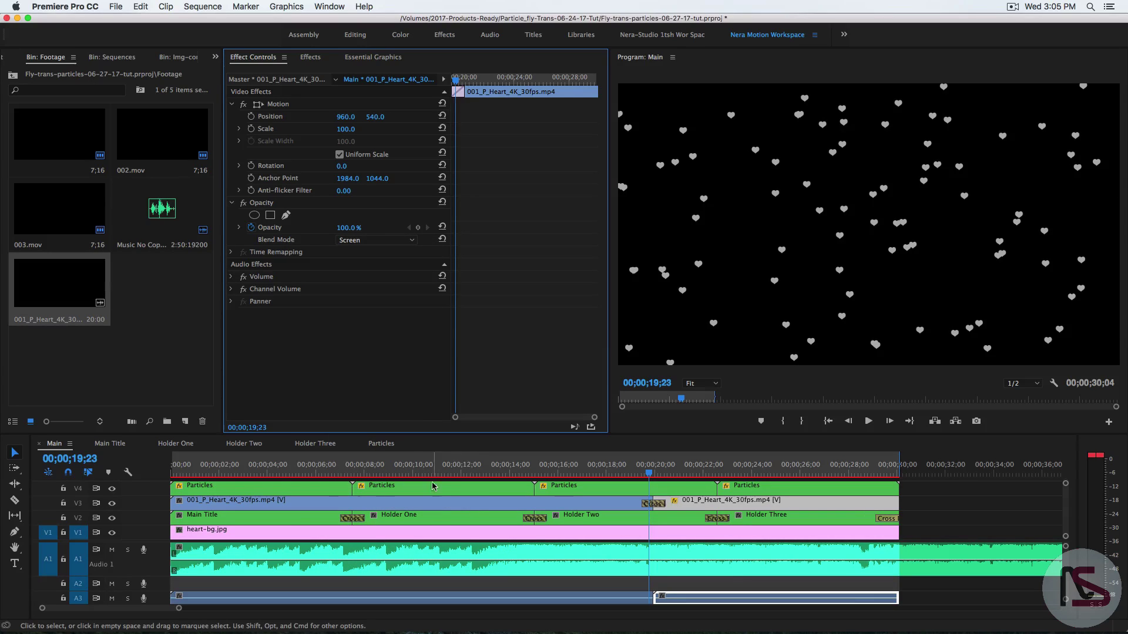
- Set the blend mode of the first 001_P_Heart_4K_30fps.mp4 clip on V3 to Screen
click(449, 509)
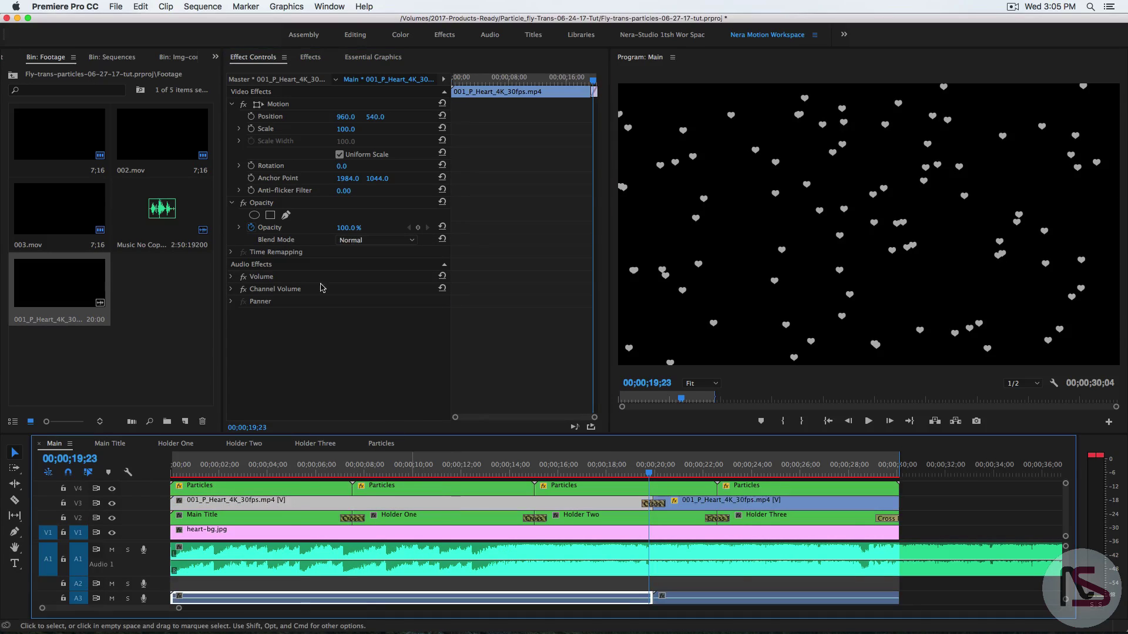
click(379, 240)
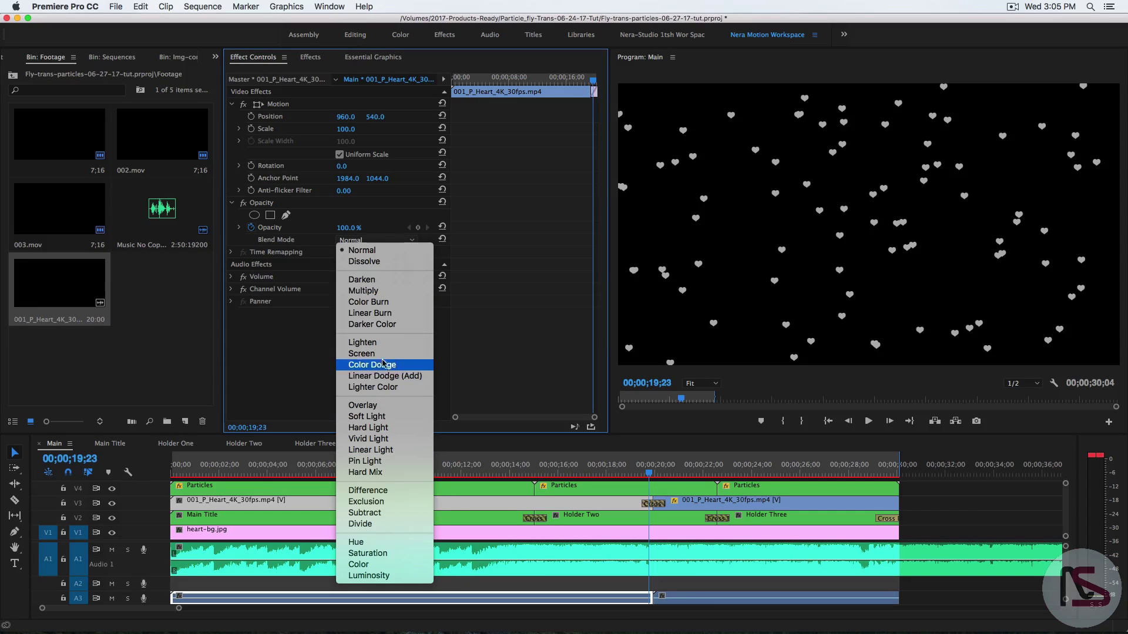
click(361, 353)
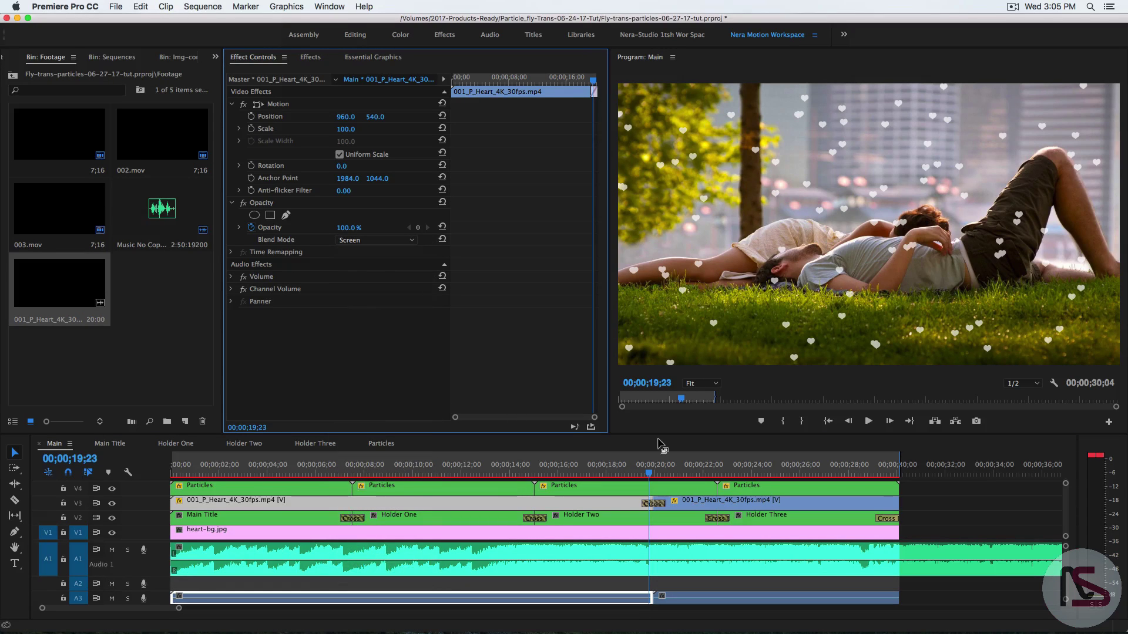
- Scale both 001_P_Heart_4K_30fps.mp4 clips on V3 to 50, starting with the first one
click(501, 506)
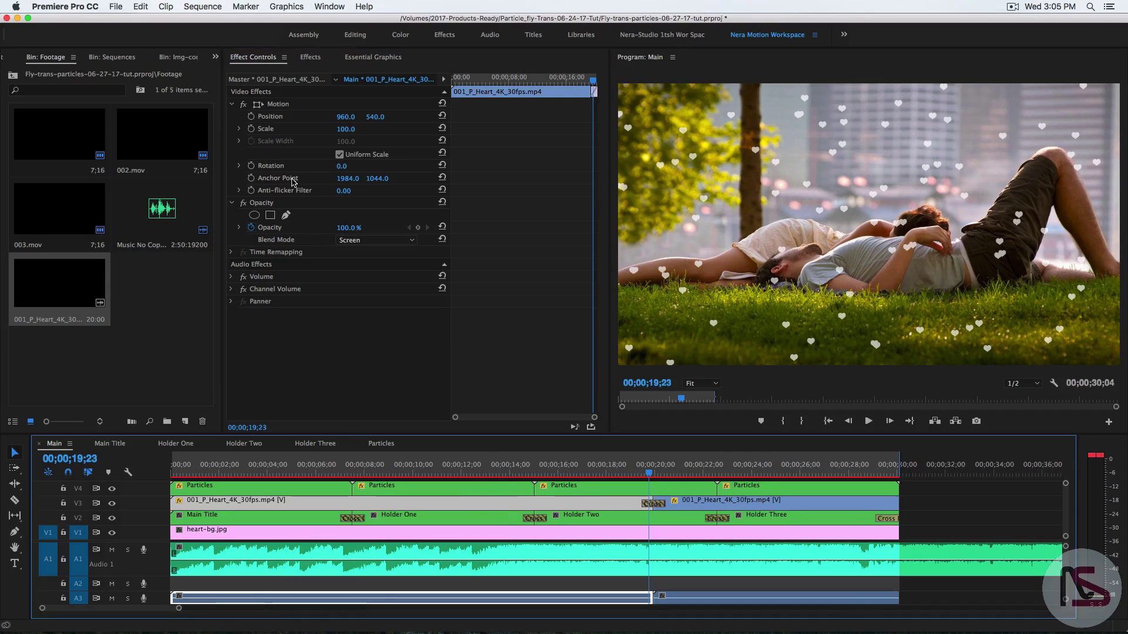
click(346, 129)
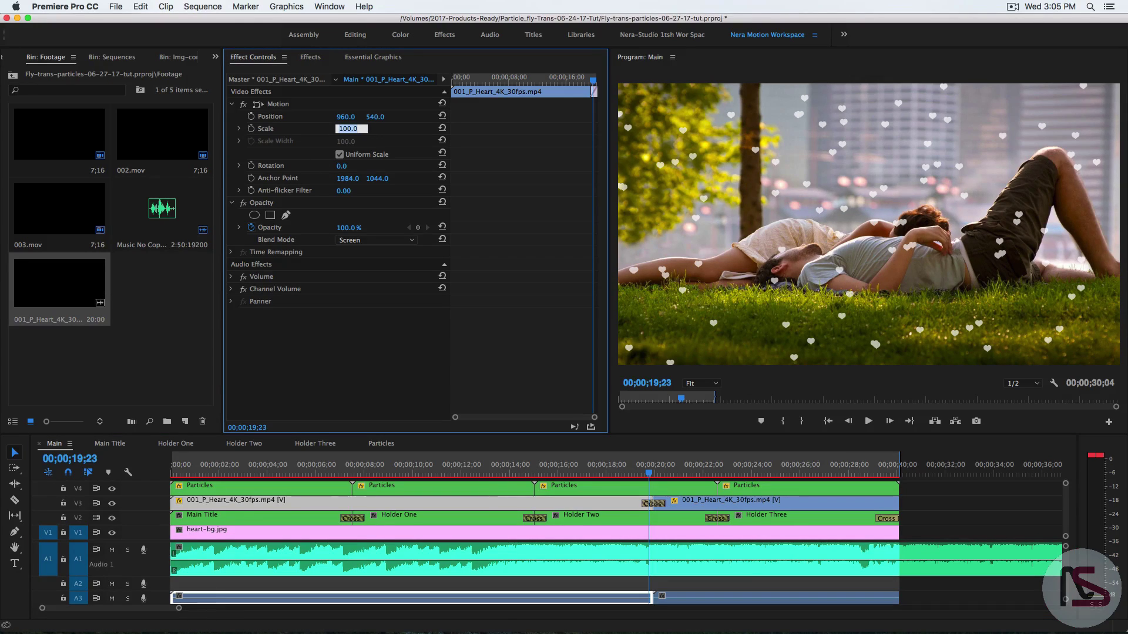
text(50)
key(Return)
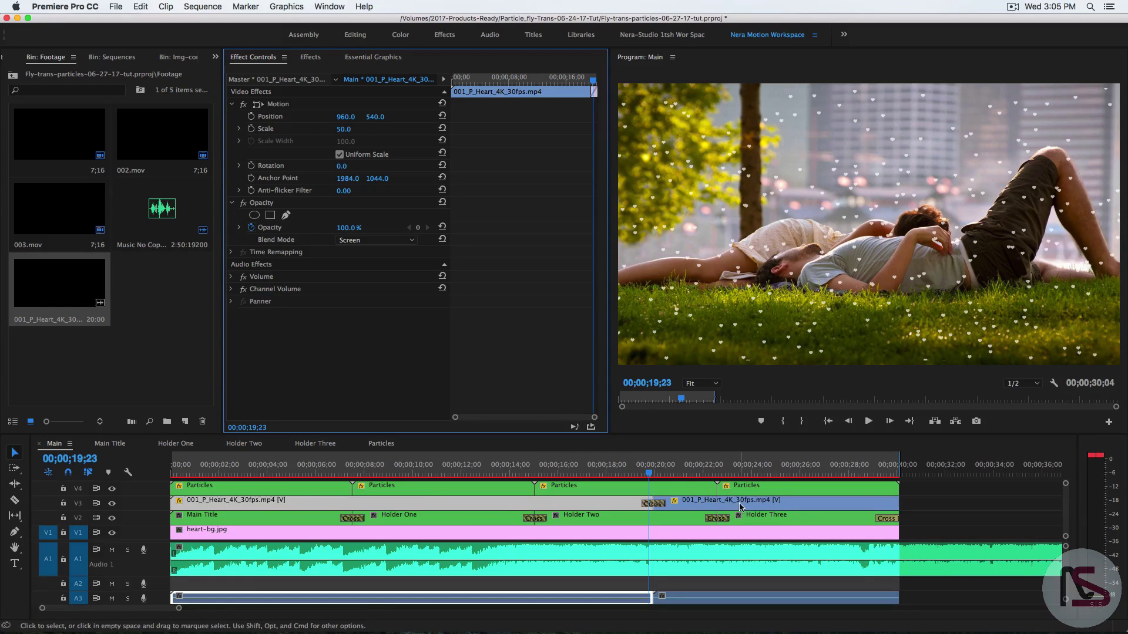
click(741, 507)
click(351, 129)
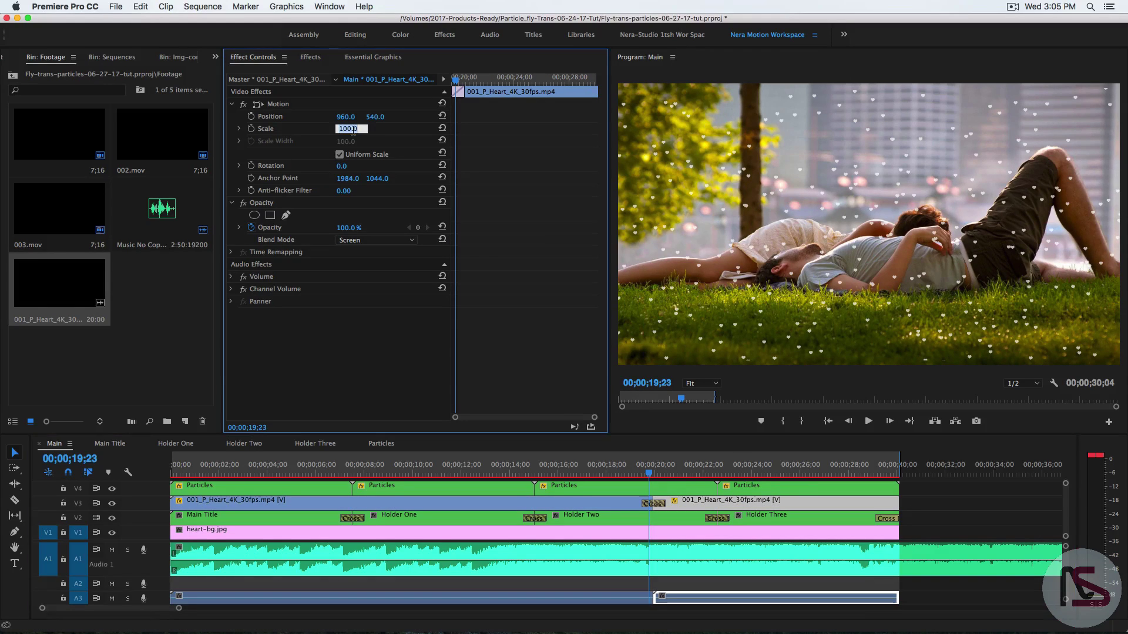
text(50)
key(Return)
- Turn off opacity keyframing and set the opacity to 30% on both 001_P_Heart_4K_30fps.mp4 clips on V3
click(518, 502)
click(270, 228)
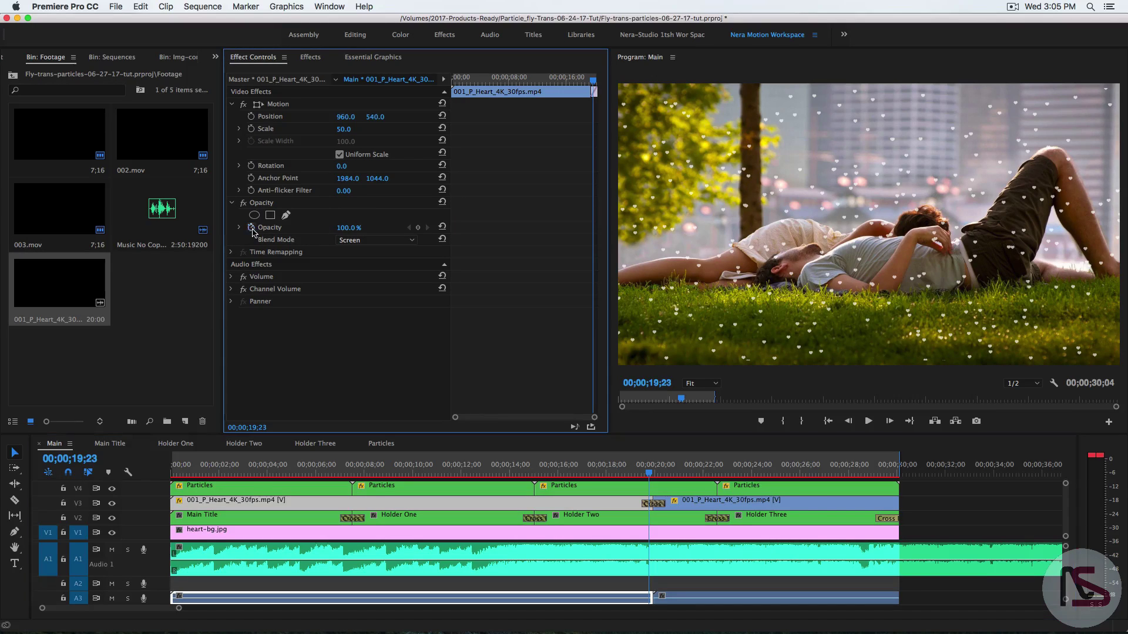
click(344, 228)
text(30)
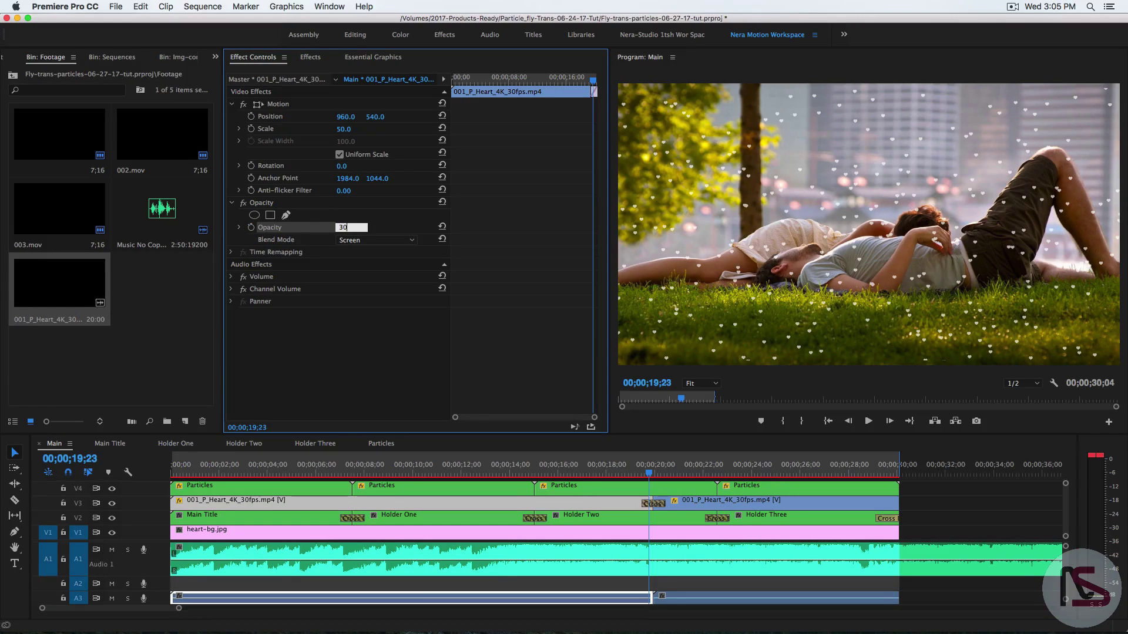
key(Return)
click(718, 504)
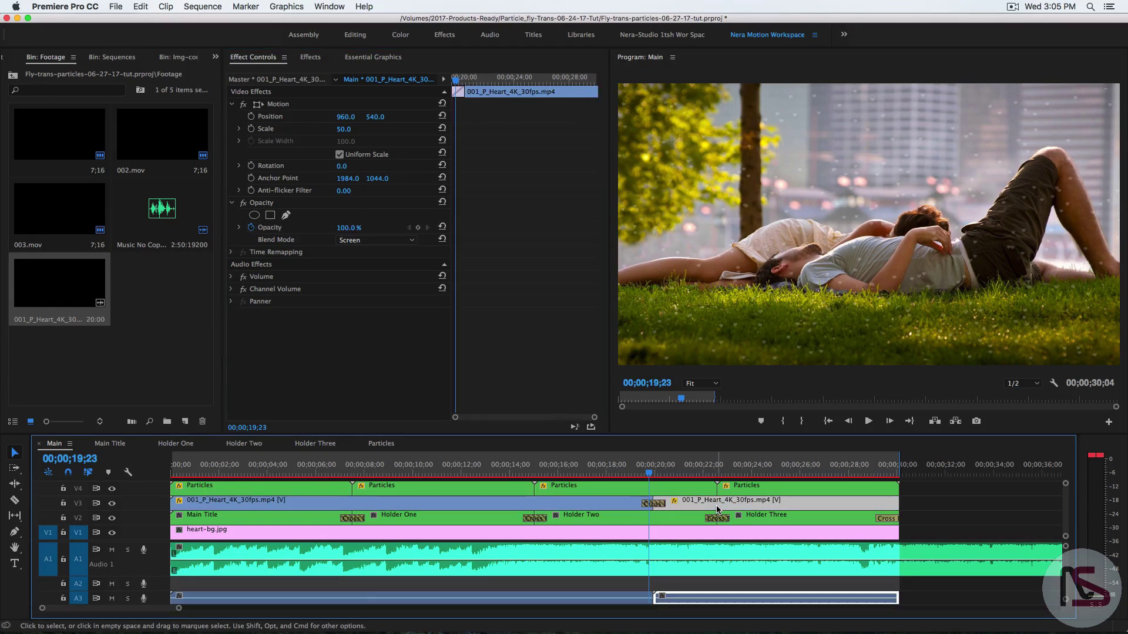
click(269, 228)
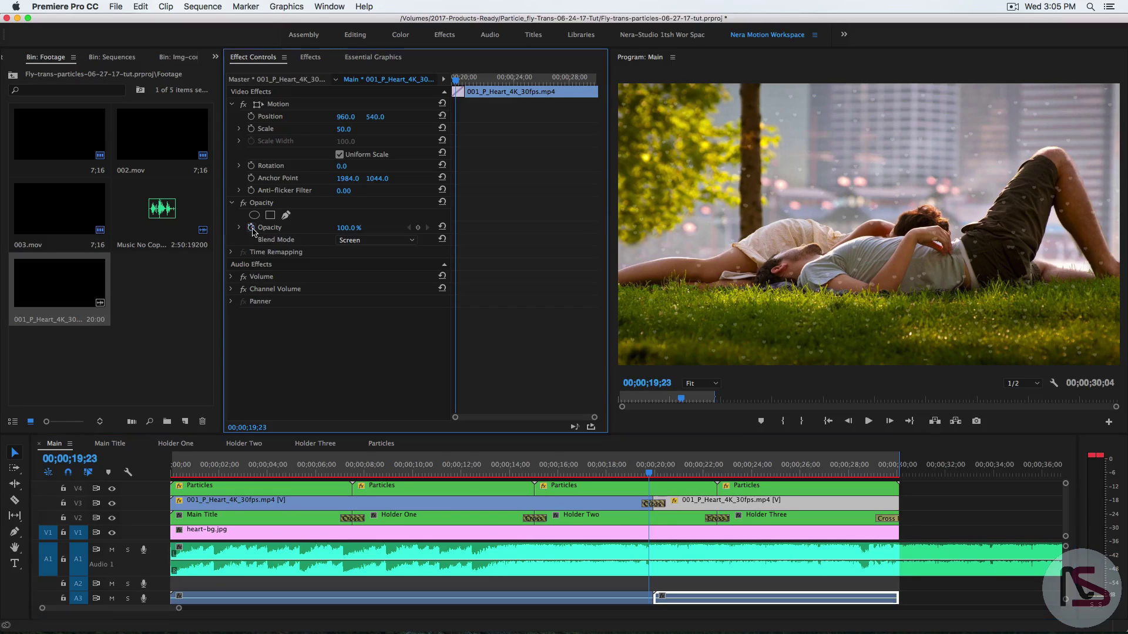
click(346, 228)
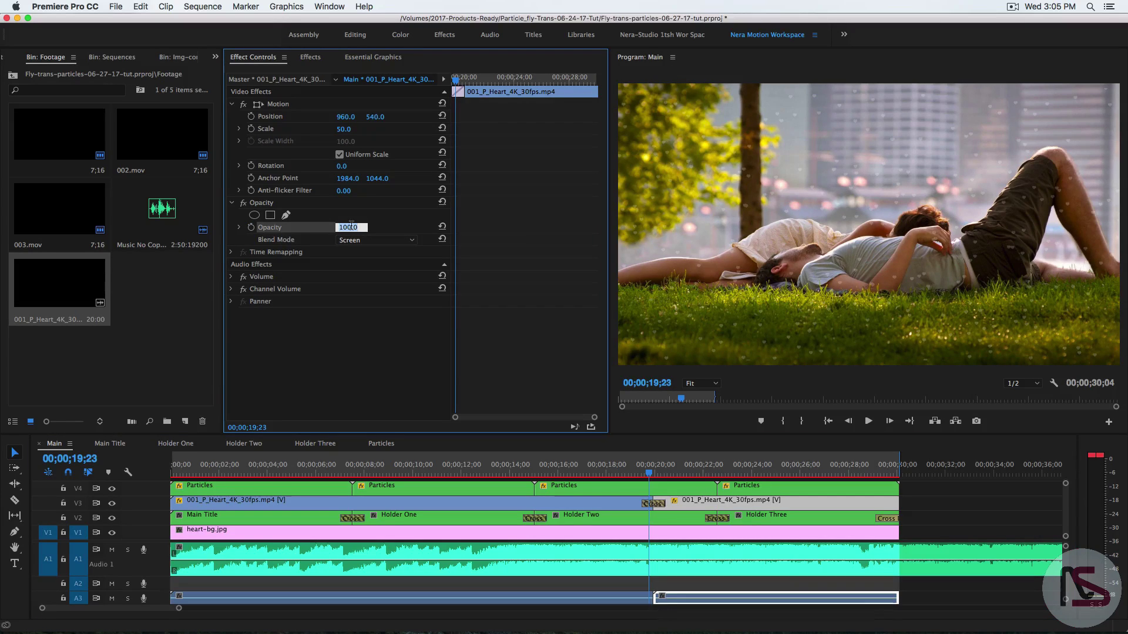
text(30)
key(Return)
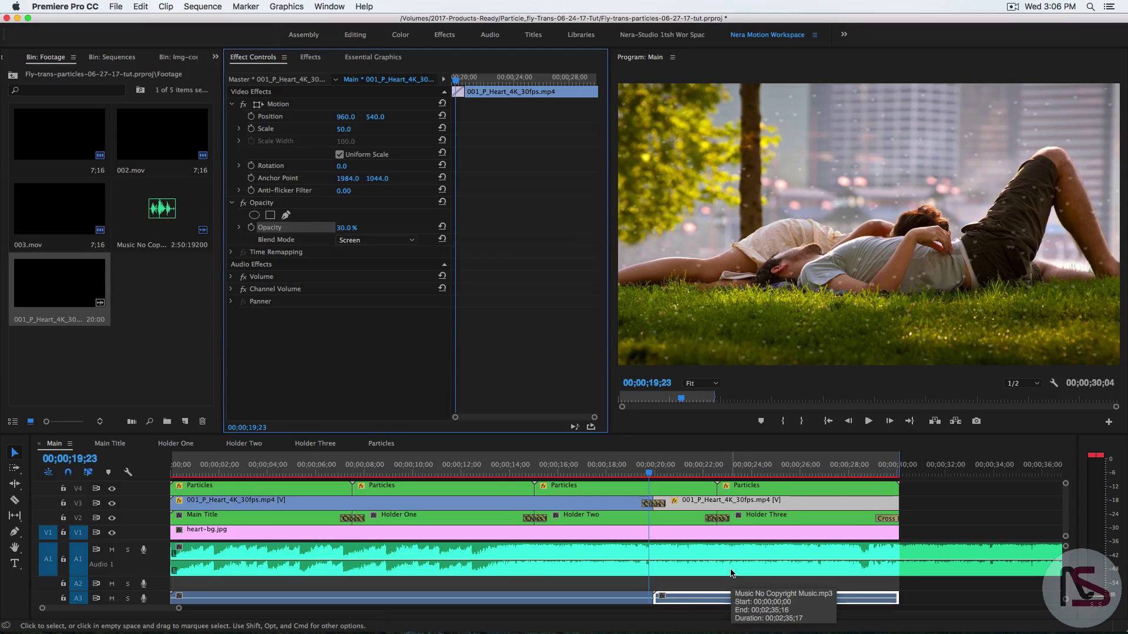
- Switch to Firefox and view the Free Background Music YouTube channel and the freebackgroundmusic.co.uk site as music sources
mouse_move(582, 628)
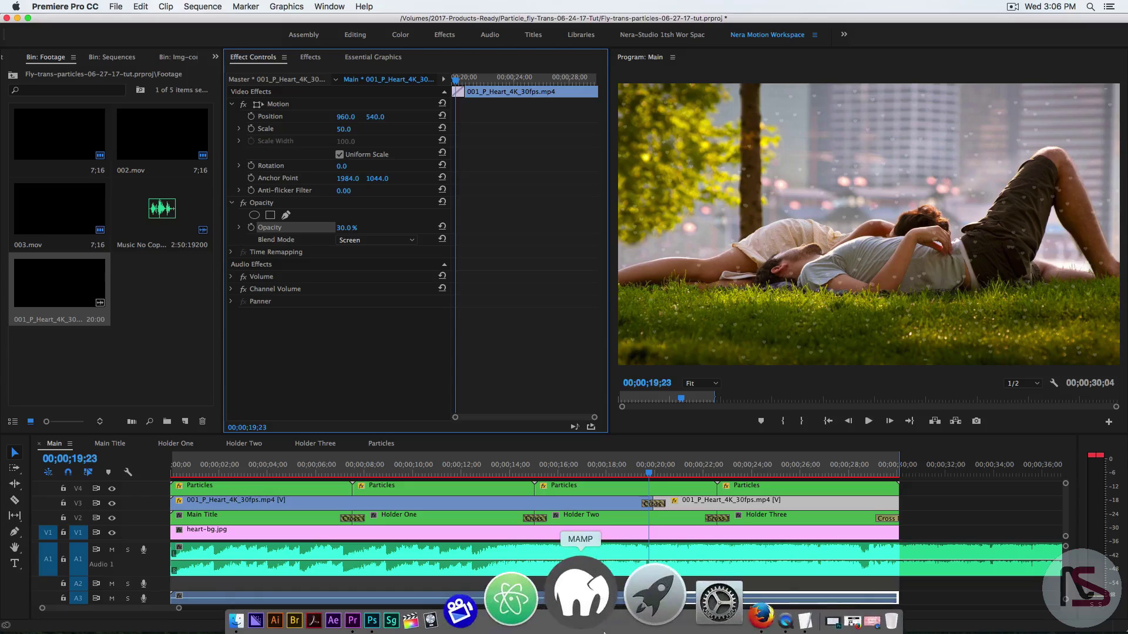
click(656, 620)
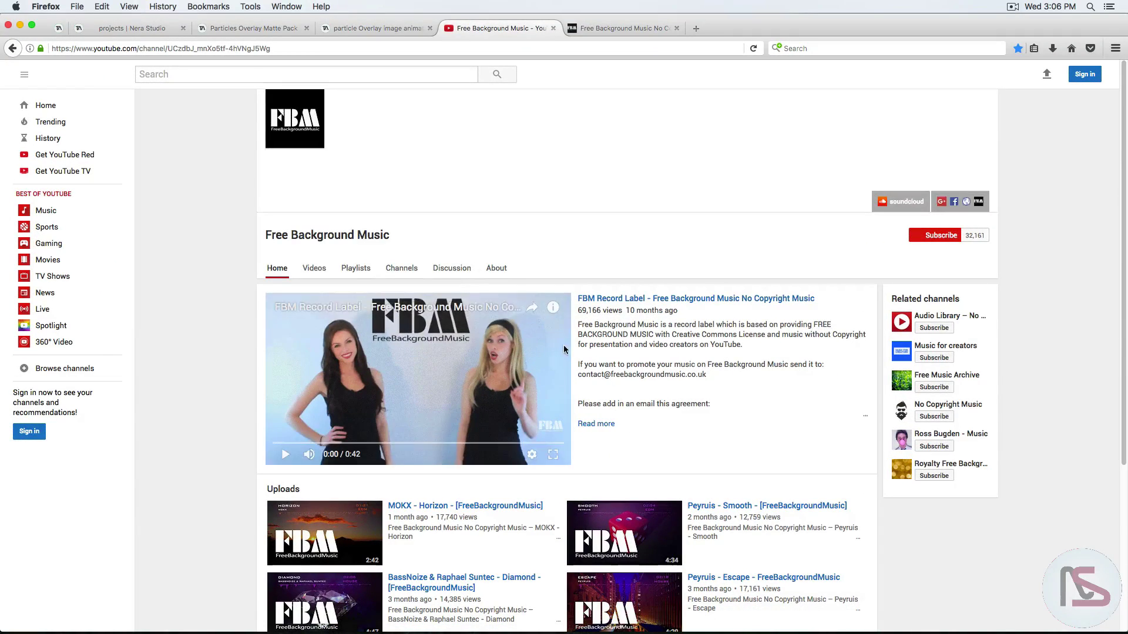
click(640, 34)
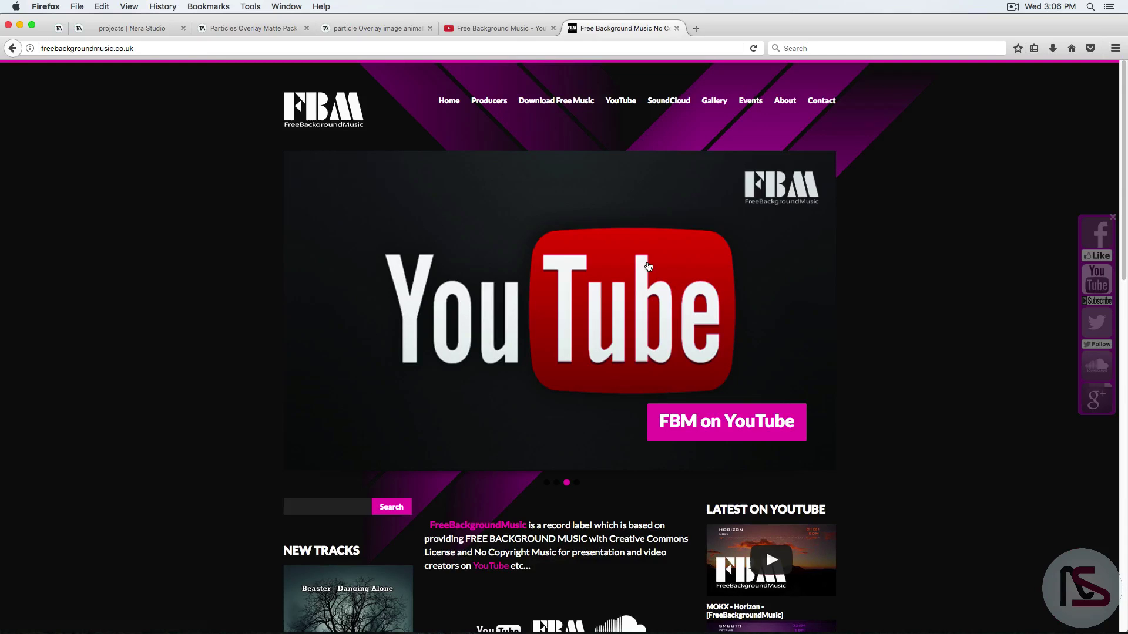
click(504, 29)
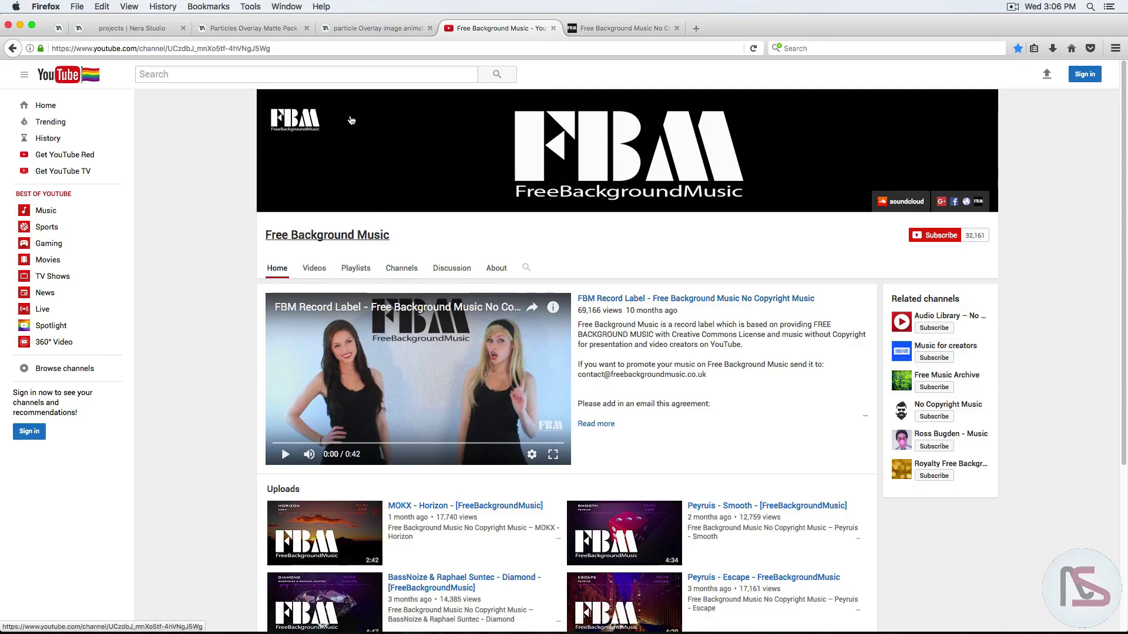
- Browse the particle overlay image animation previews on the Nera Studio page
click(345, 34)
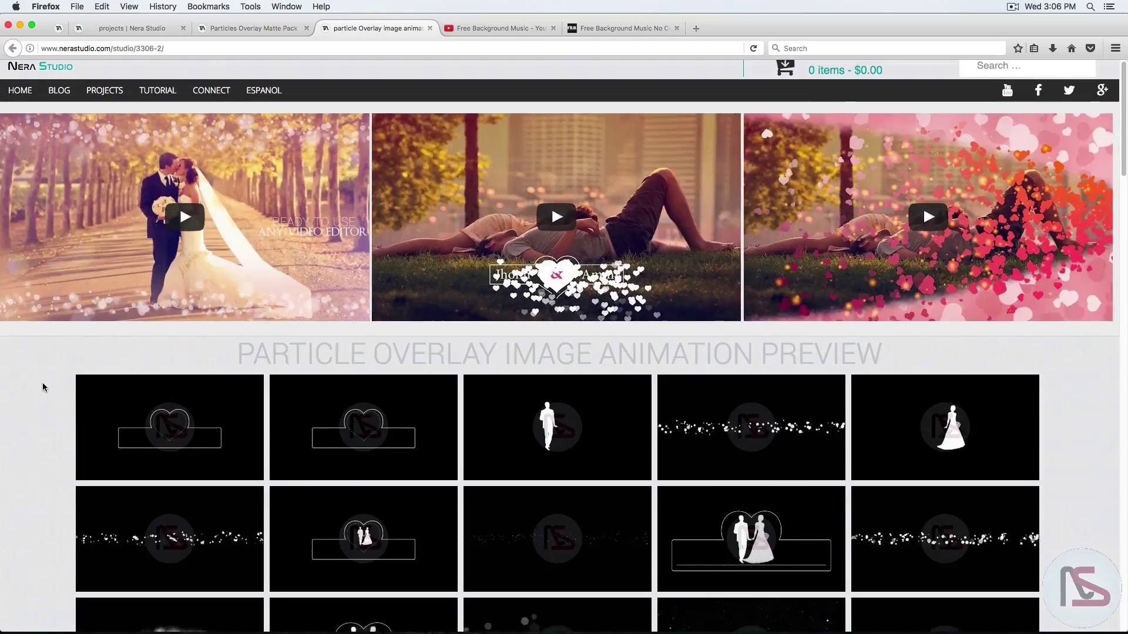
scroll(43, 387, down, 3)
scroll(43, 387, down, 10)
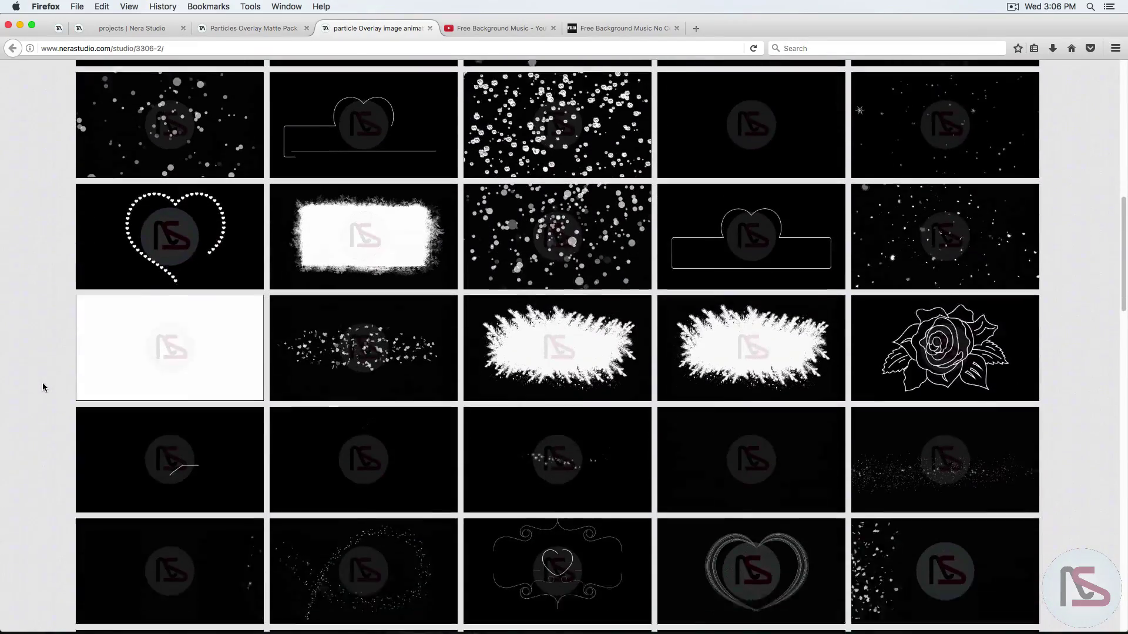
scroll(44, 383, down, 4)
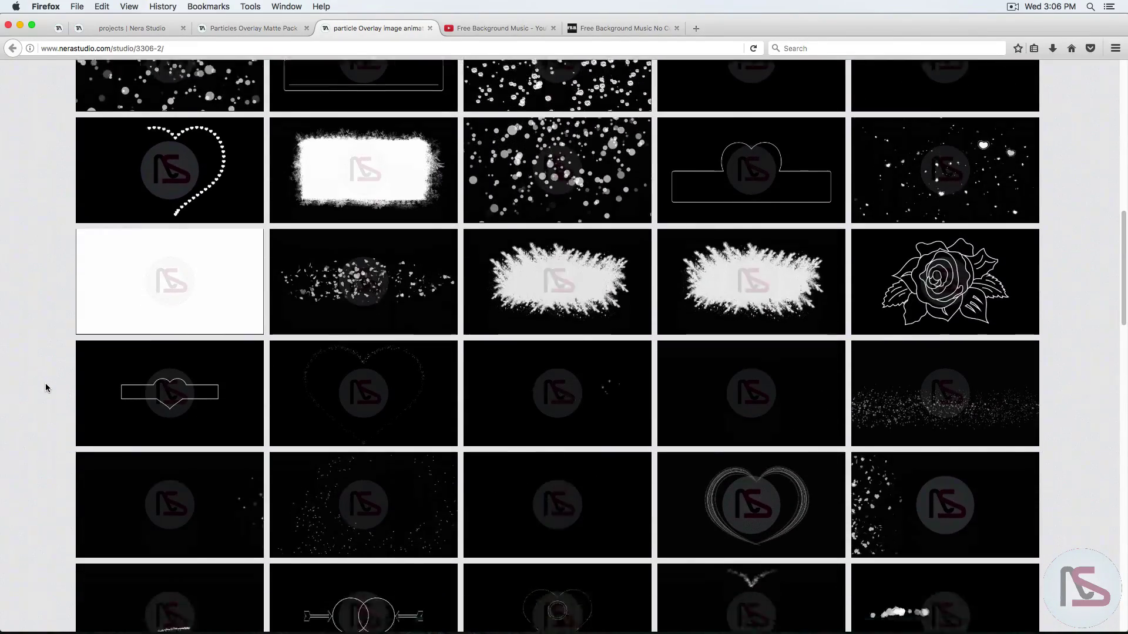
scroll(44, 383, down, 3)
scroll(45, 383, up, 11)
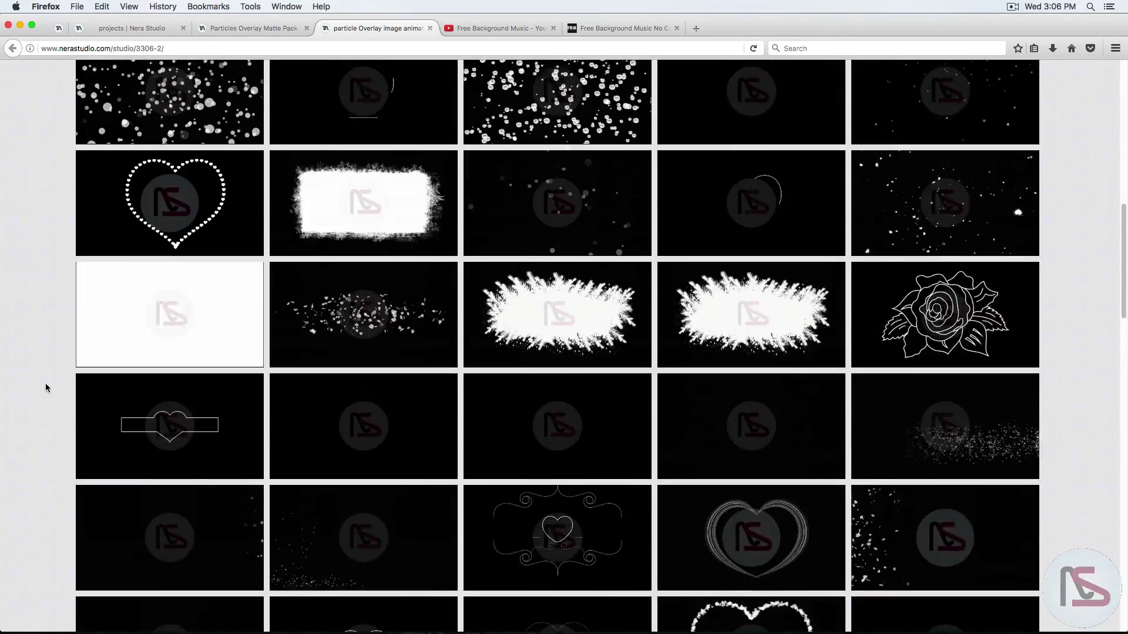